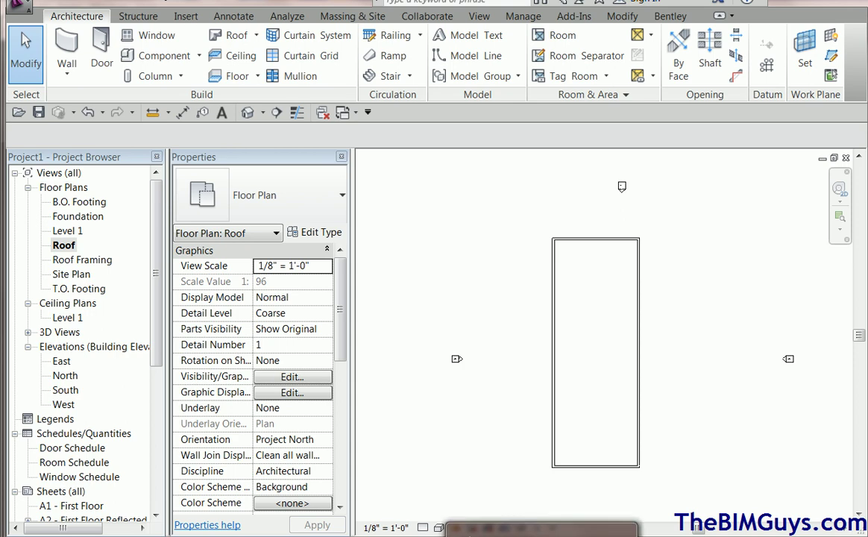
Step: Review the roof-slope reference PDF, then inspect the wall chain, the left wall's length and the 3D view
click(542, 530)
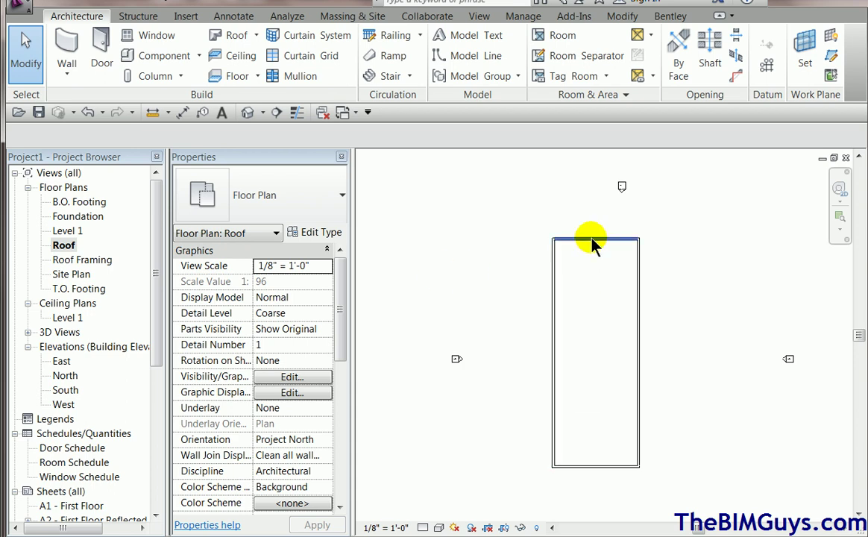
key(Tab)
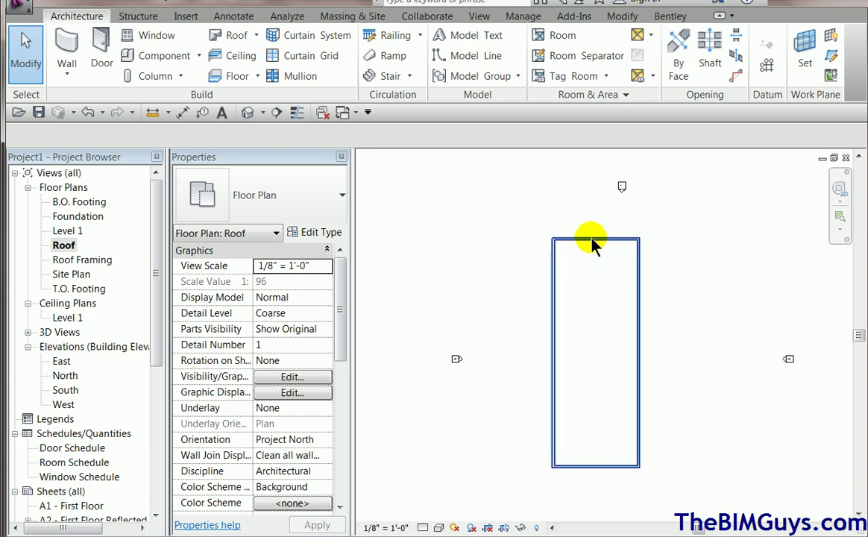
click(591, 240)
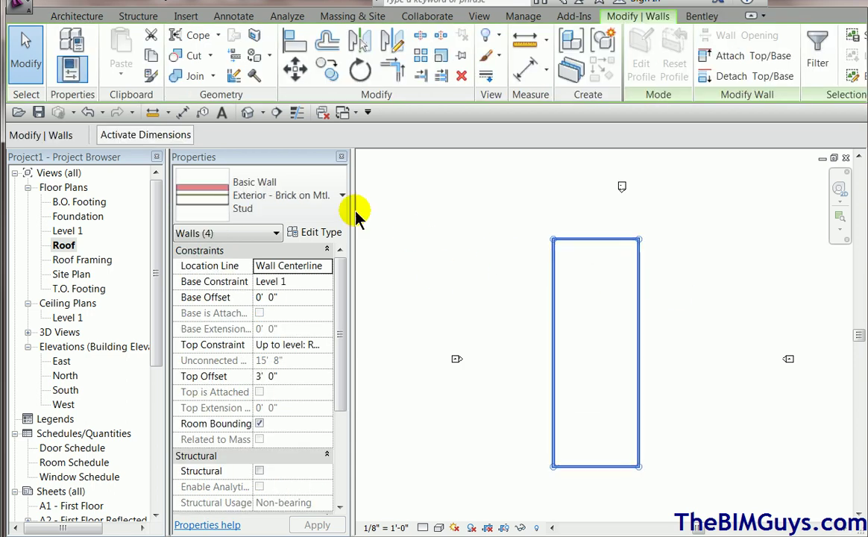
click(454, 268)
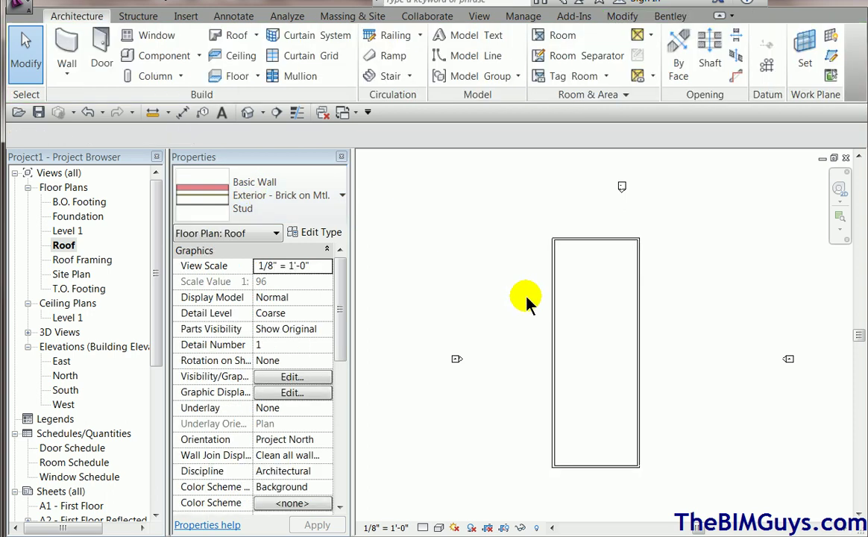
click(552, 299)
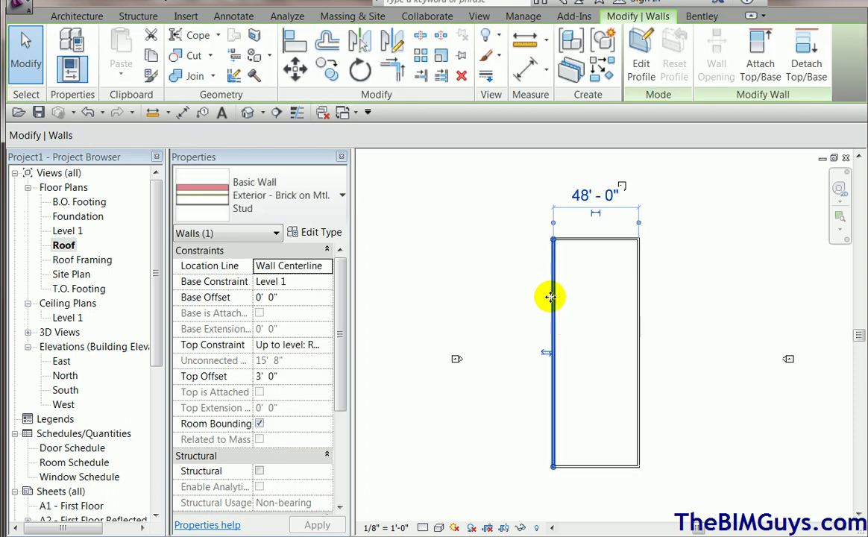
click(466, 307)
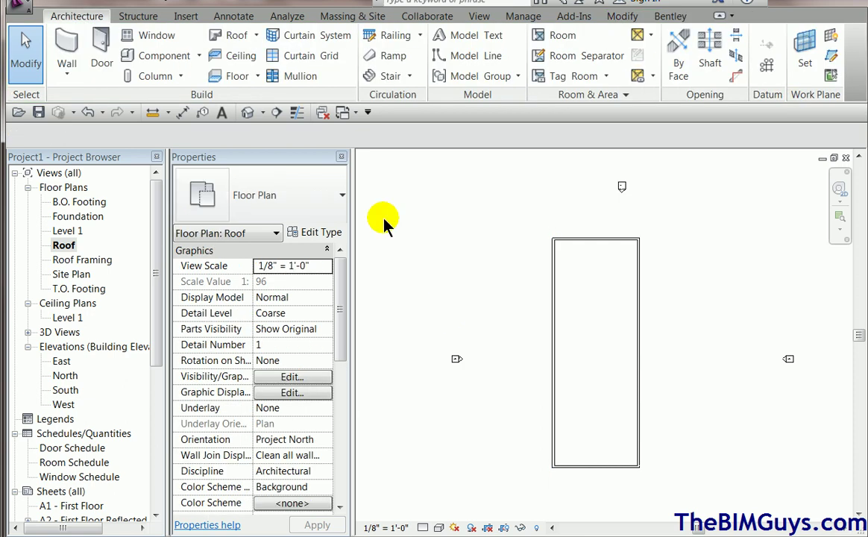
click(249, 116)
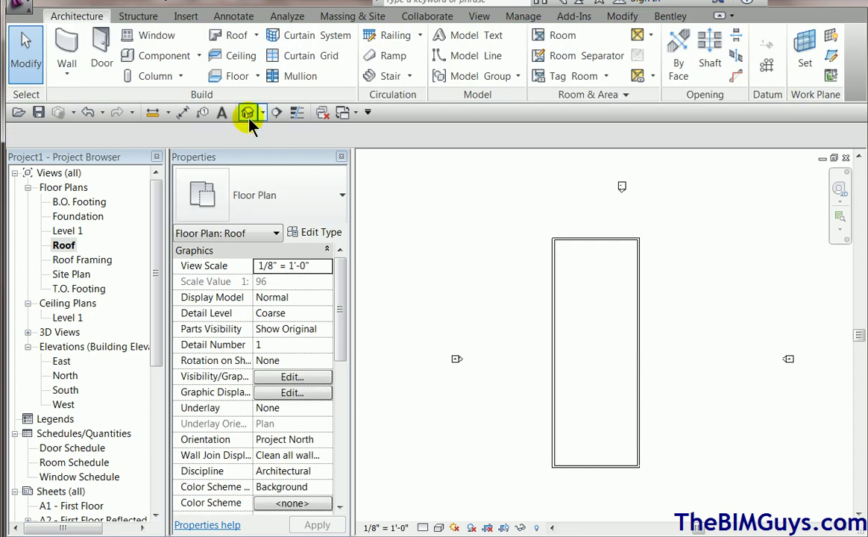
double_click(64, 245)
Step: Drag the bottom wall up so the rectangle becomes 48' by 64'-0"
click(600, 468)
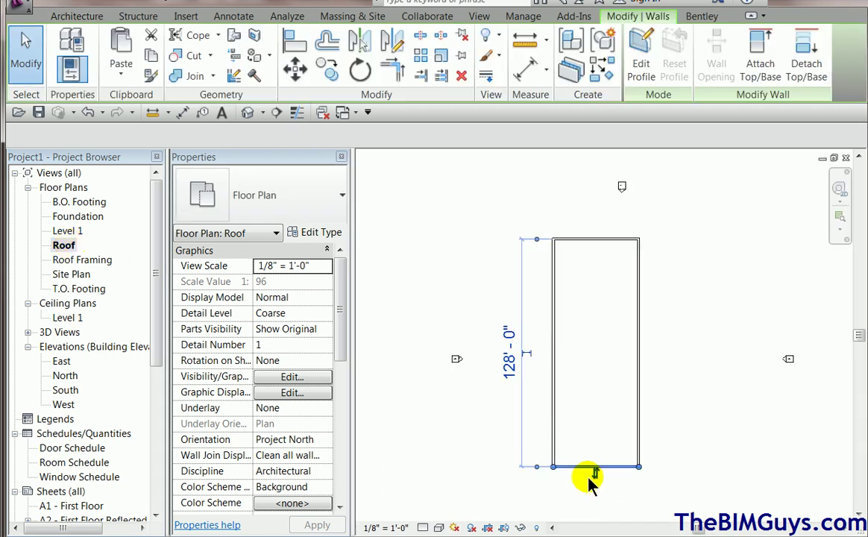
drag(581, 463, 580, 349)
click(692, 335)
middle_drag(692, 335, 619, 417)
scroll(495, 378, up, 2)
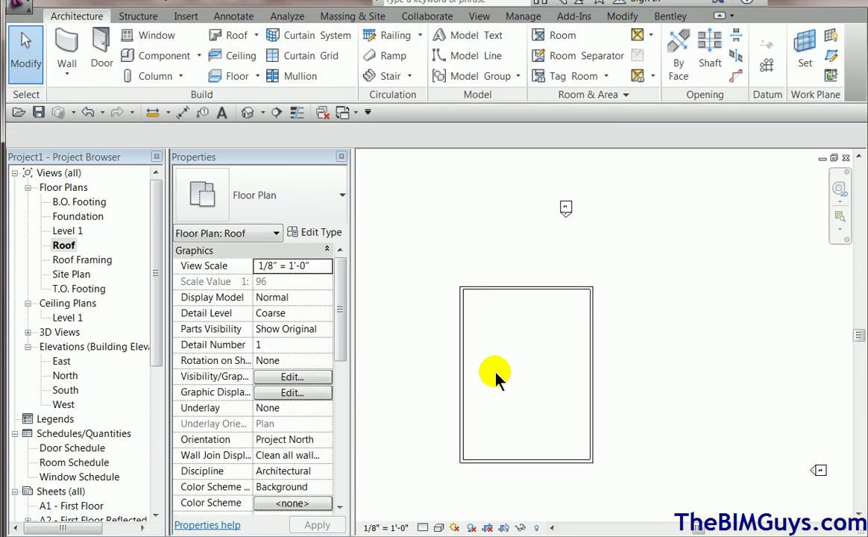
Step: Sketch a non-sloping footprint roof along all four walls, extended to wall core, and join it to the walls
click(256, 36)
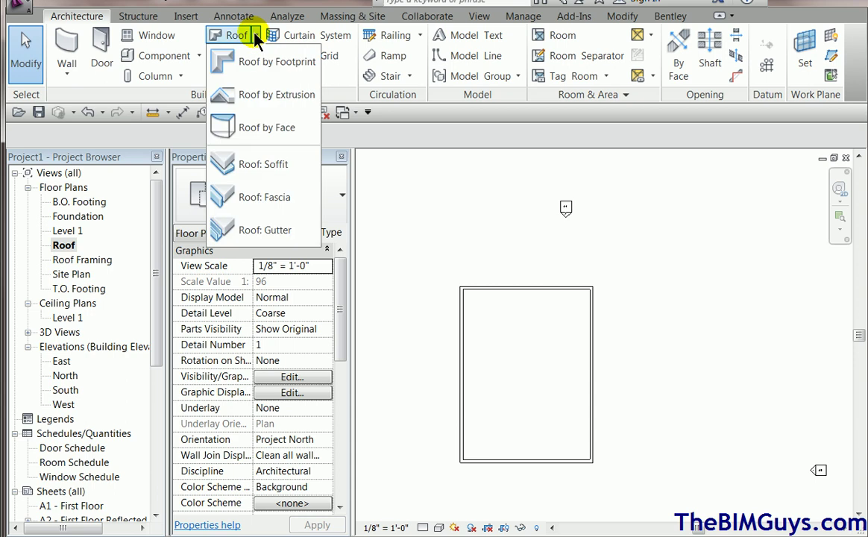
click(254, 59)
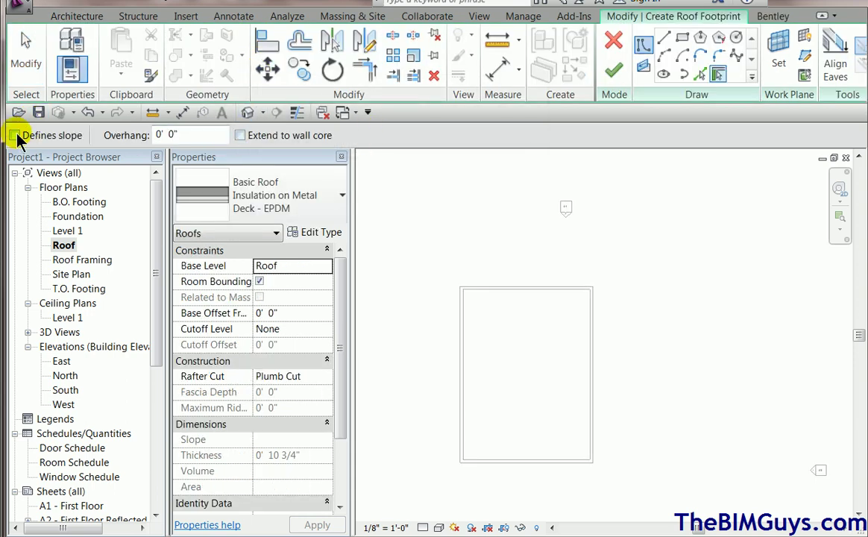
click(16, 135)
click(162, 134)
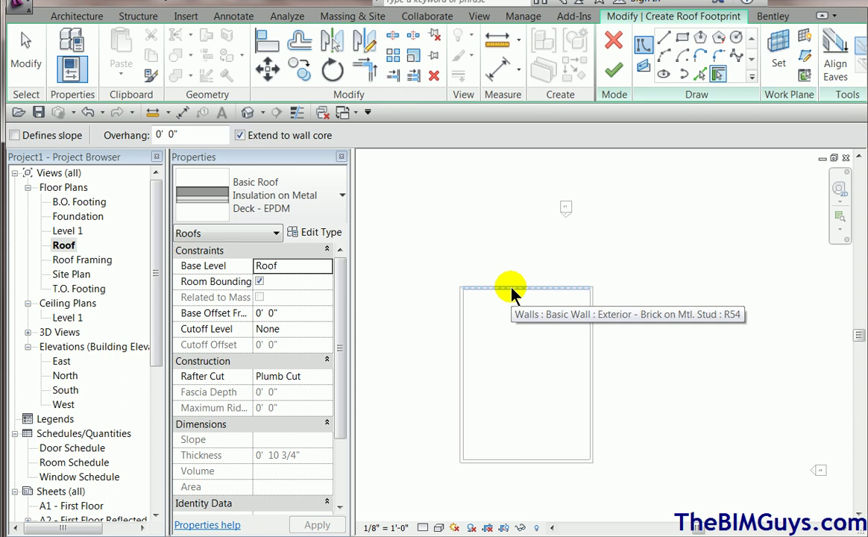
key(Tab)
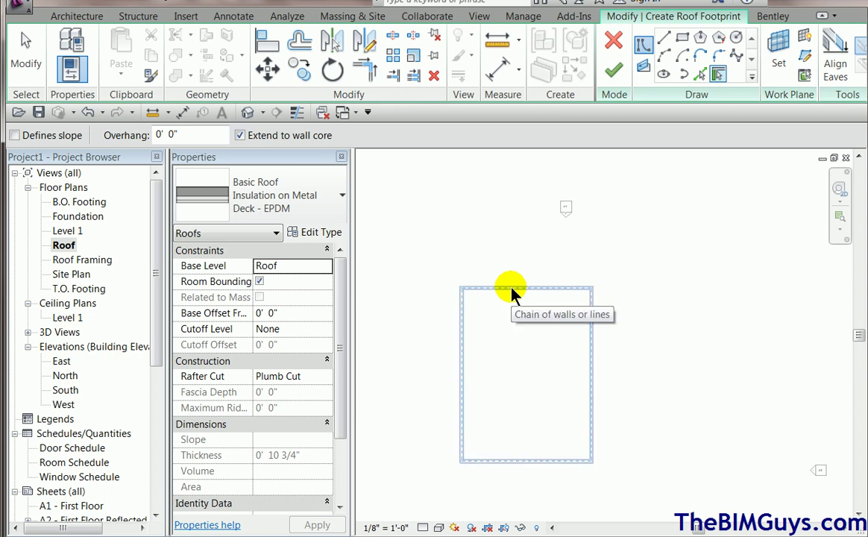
click(510, 293)
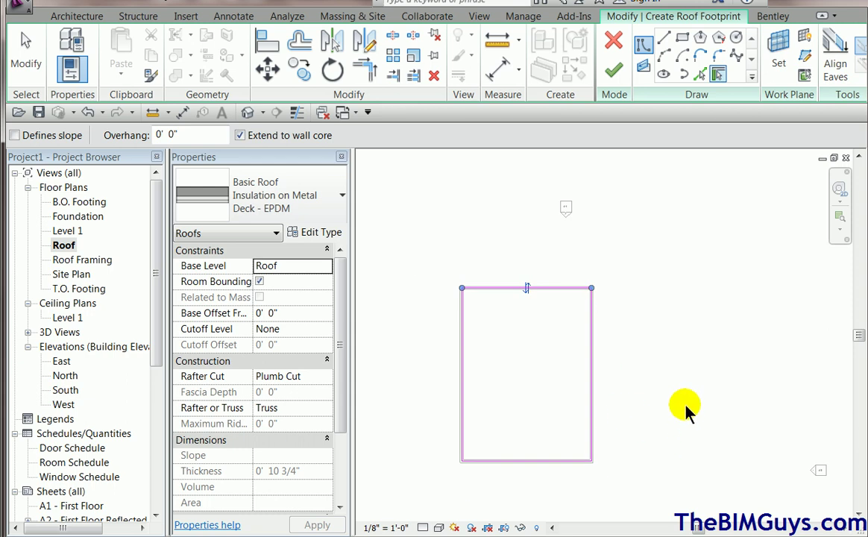
click(613, 72)
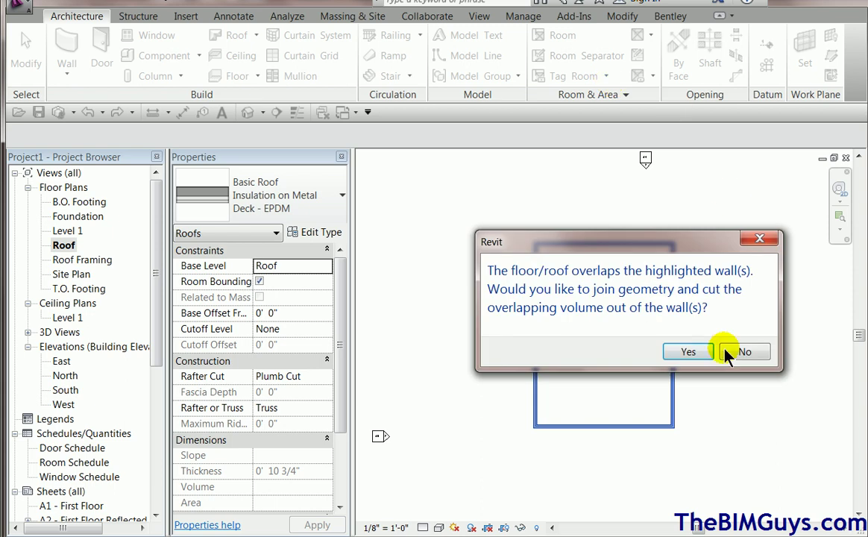
click(688, 351)
click(758, 376)
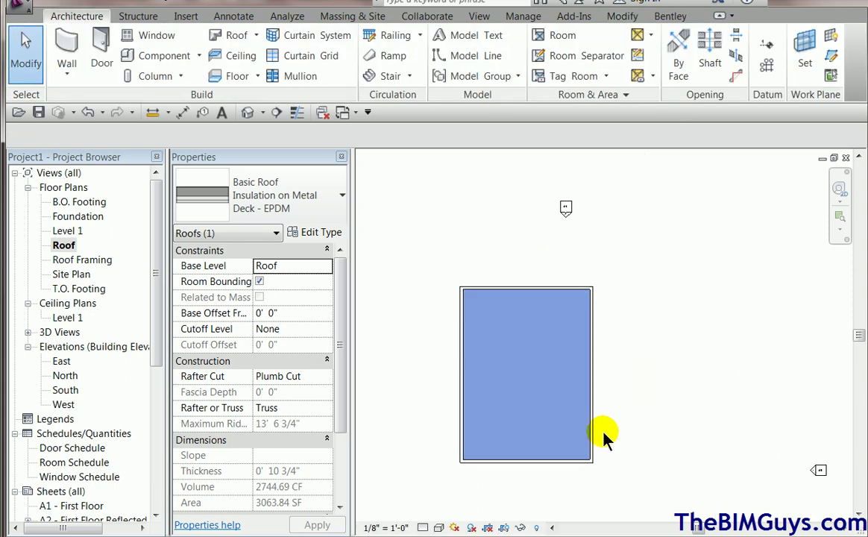
Step: Draw Section 1 across the building with the SE command
key(s)
key(e)
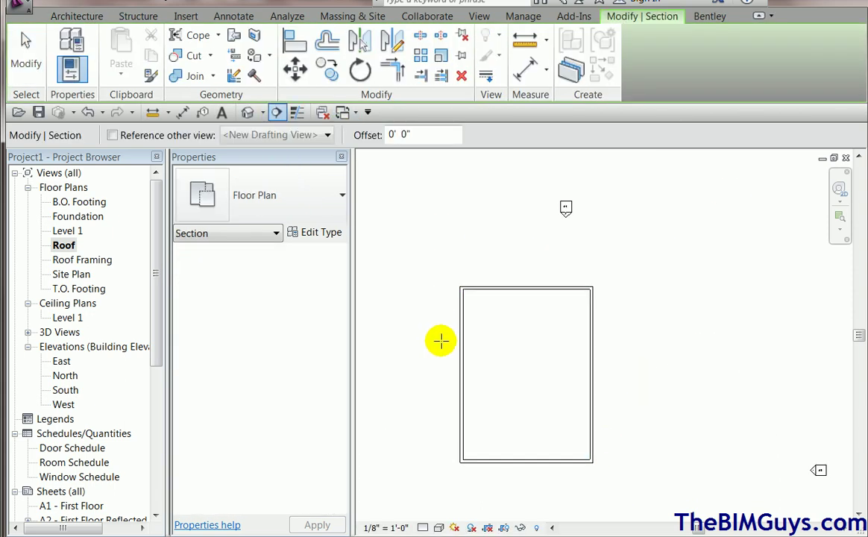
click(436, 340)
click(616, 341)
key(Escape)
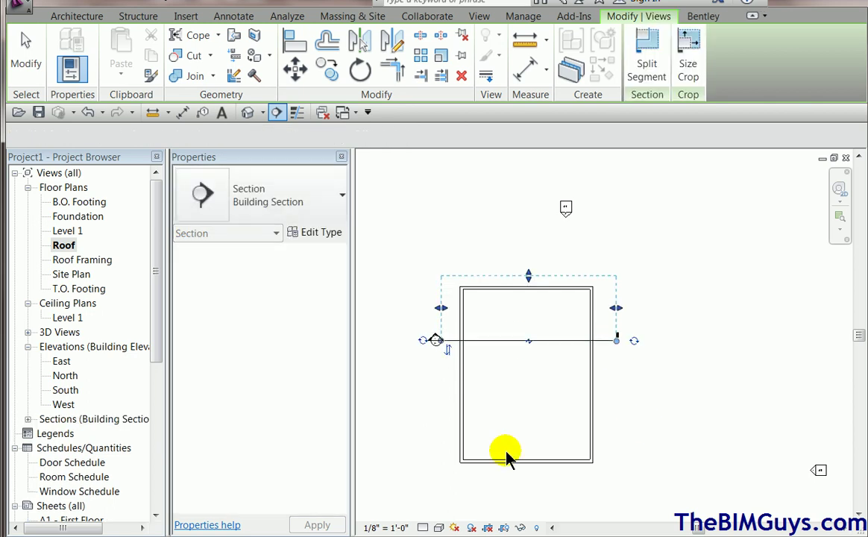
key(Escape)
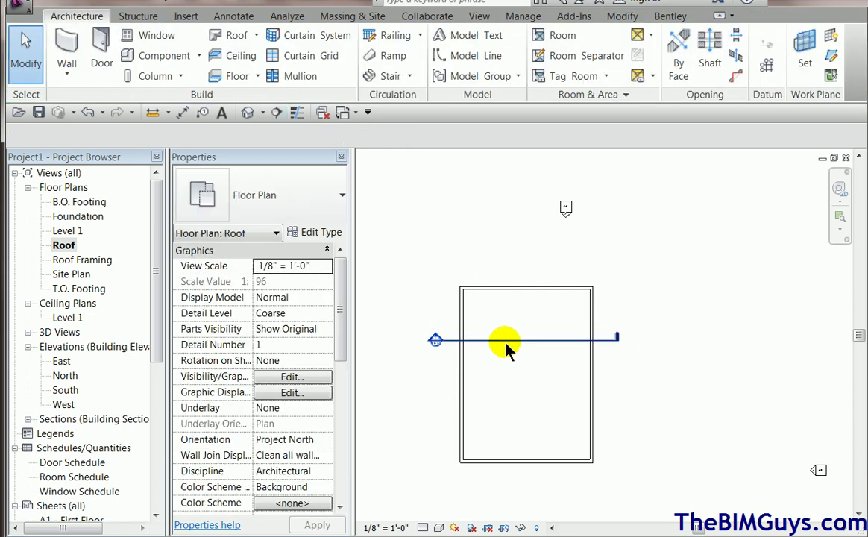
click(504, 341)
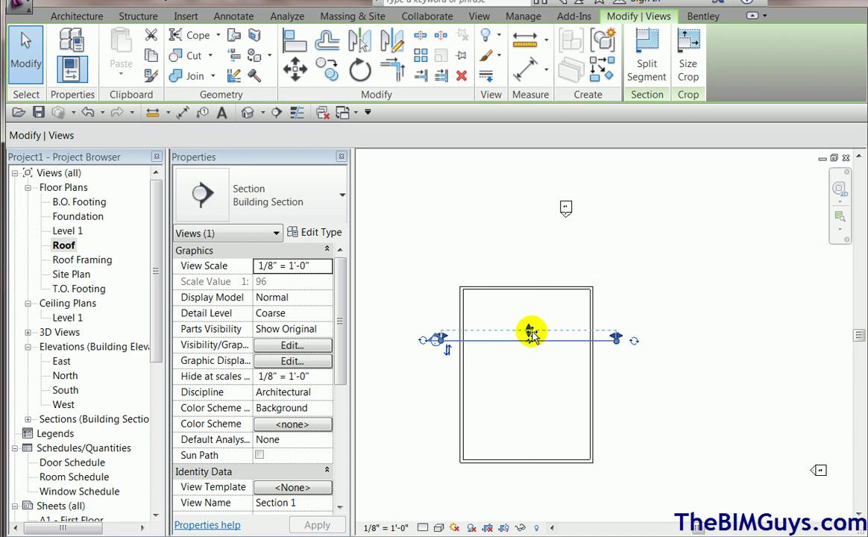
key(Escape)
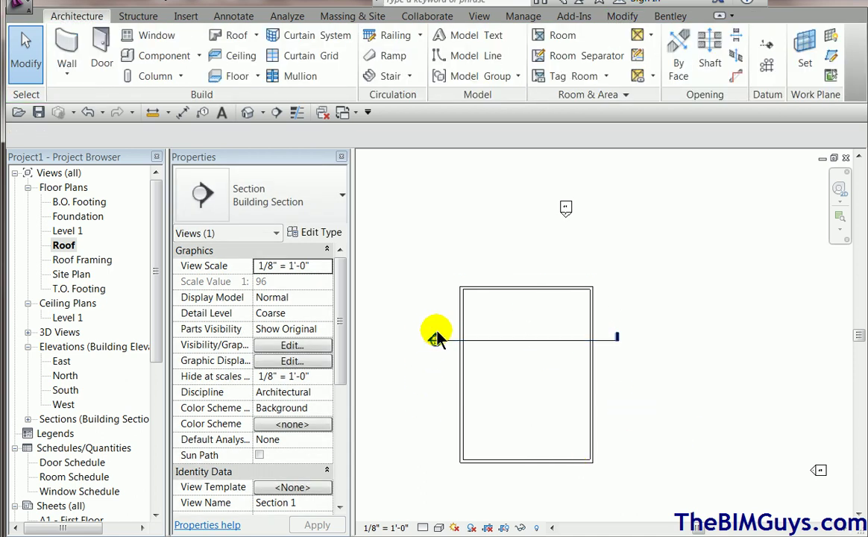
Step: Set the Section 1 view to Fine detail at 1/4" = 1'-0", then return to the Roof plan
double_click(435, 339)
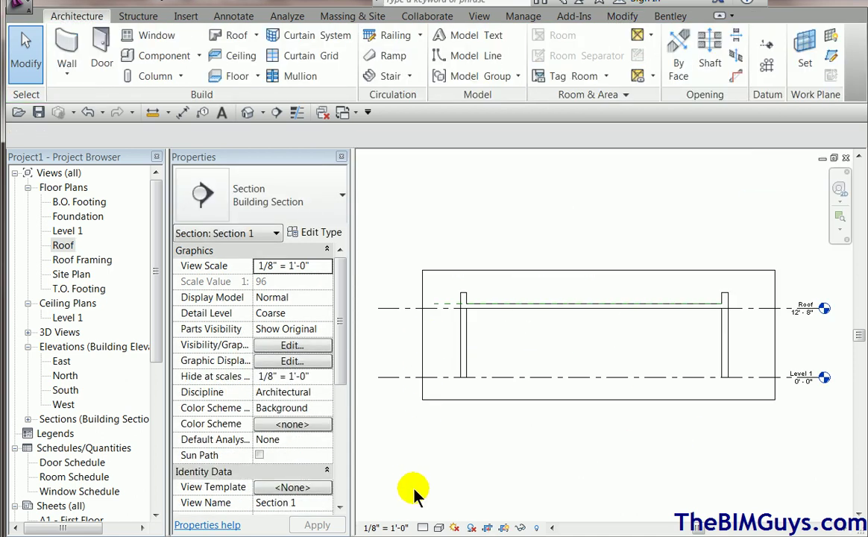
click(423, 527)
click(430, 511)
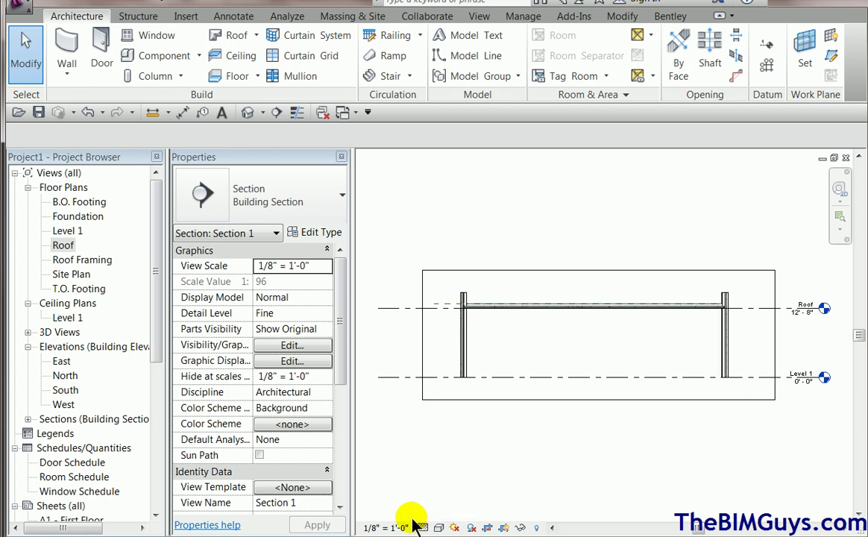
click(387, 527)
click(393, 213)
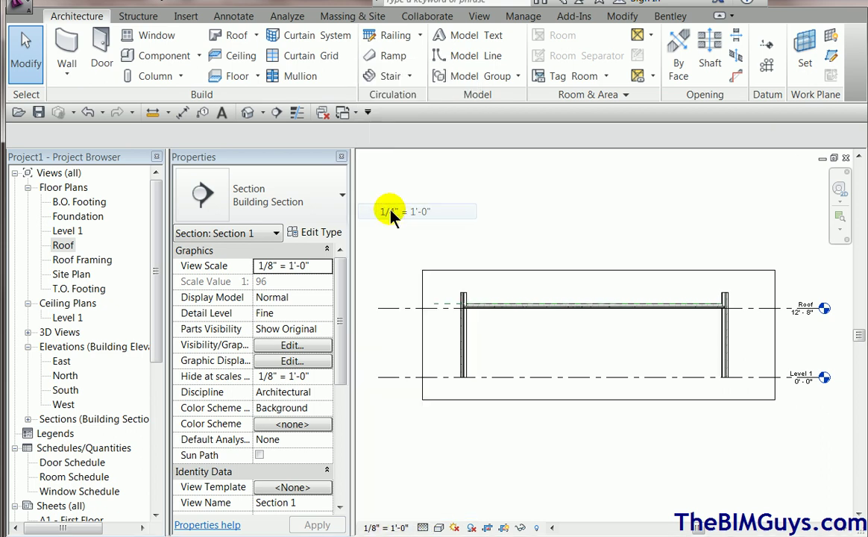
scroll(455, 305, up, 4)
scroll(456, 313, up, 2)
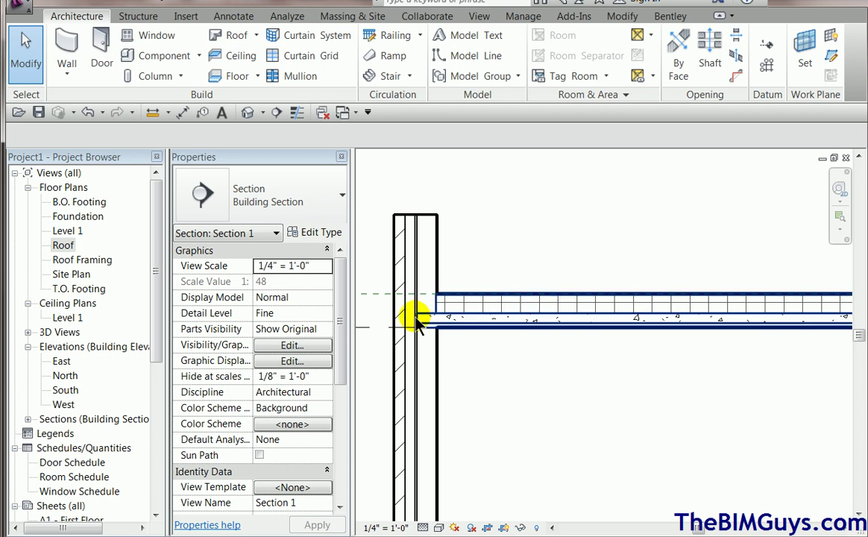
scroll(422, 328, down, 5)
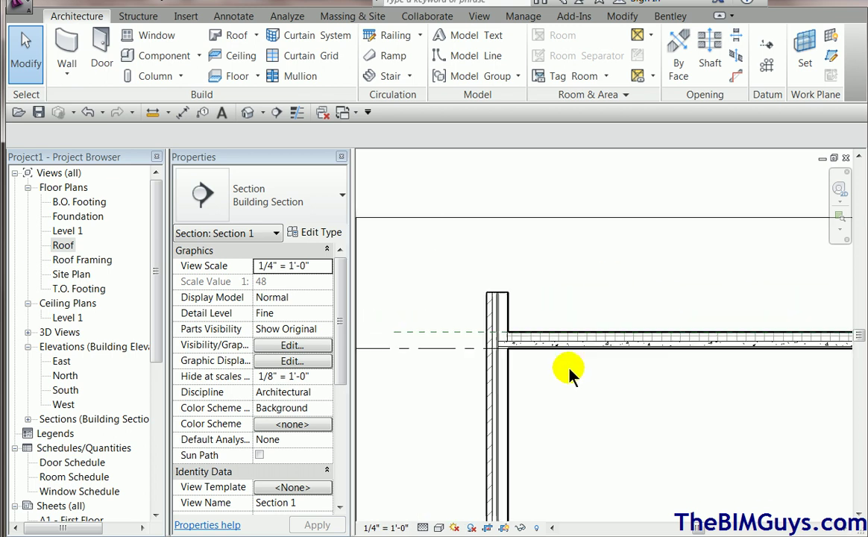
middle_drag(637, 425, 527, 345)
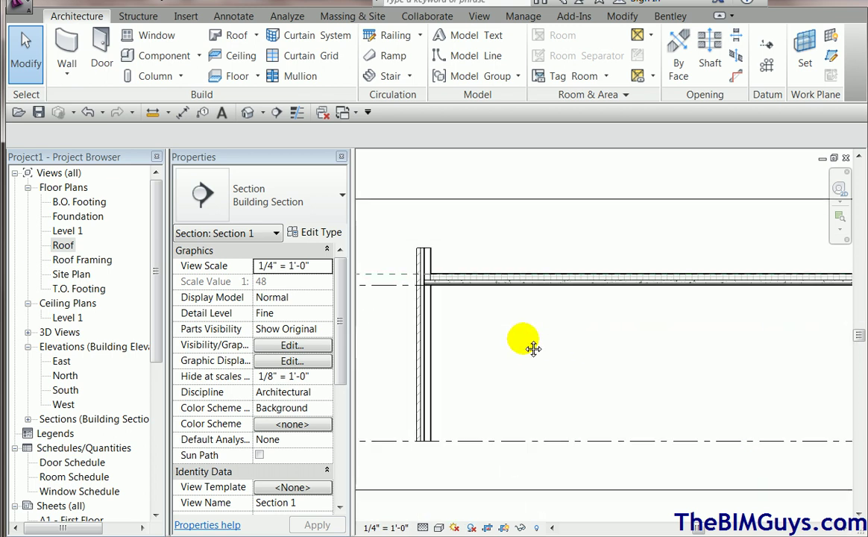
double_click(63, 246)
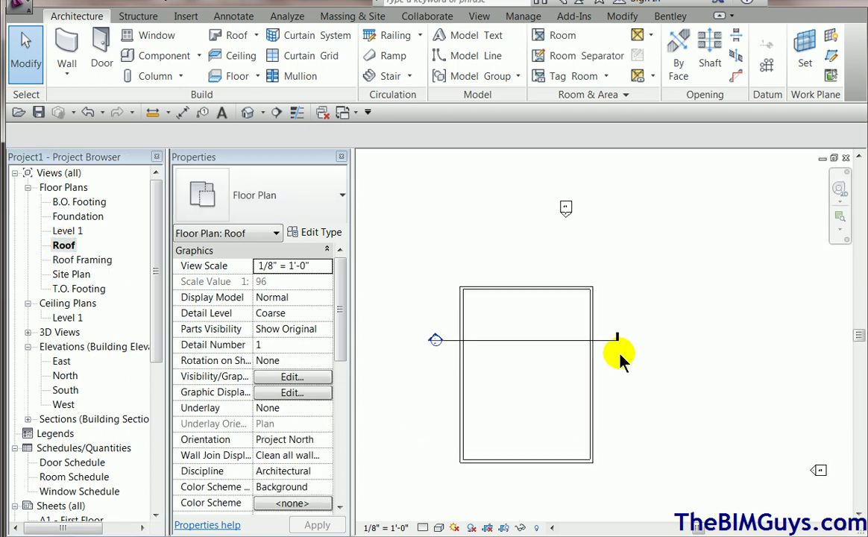
Step: Draw a vertical reference plane from the roof's top midpoint down past the bottom edge
middle_drag(609, 358, 600, 339)
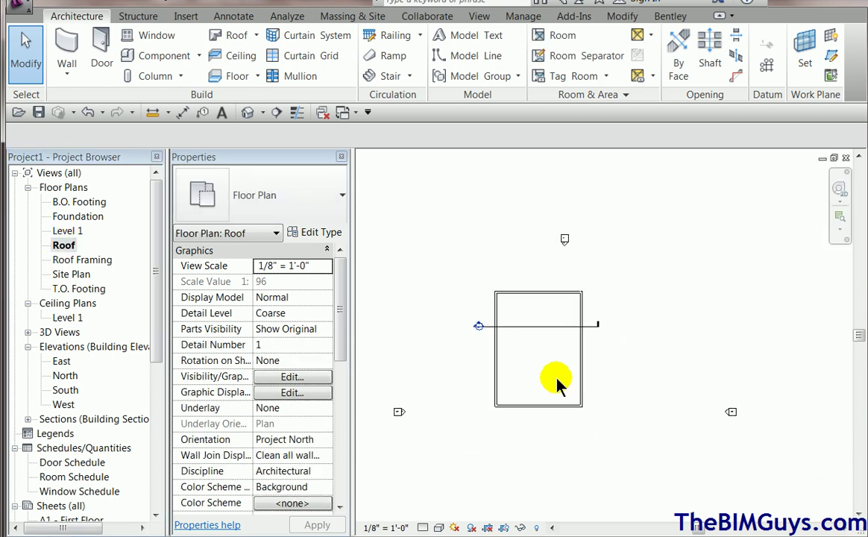
click(831, 60)
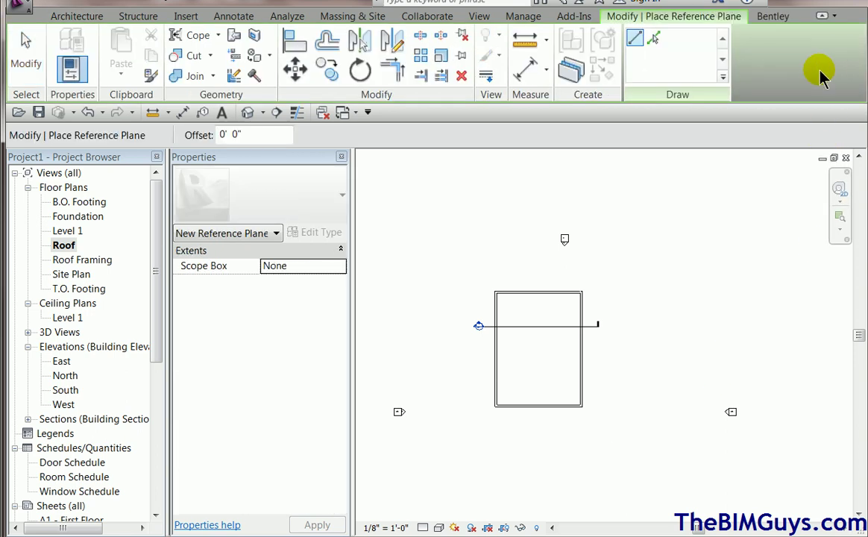
click(537, 290)
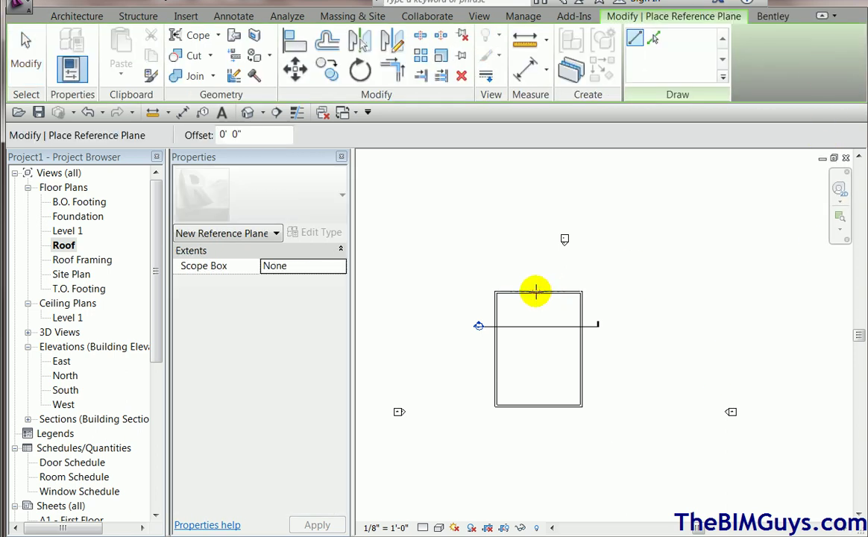
click(539, 455)
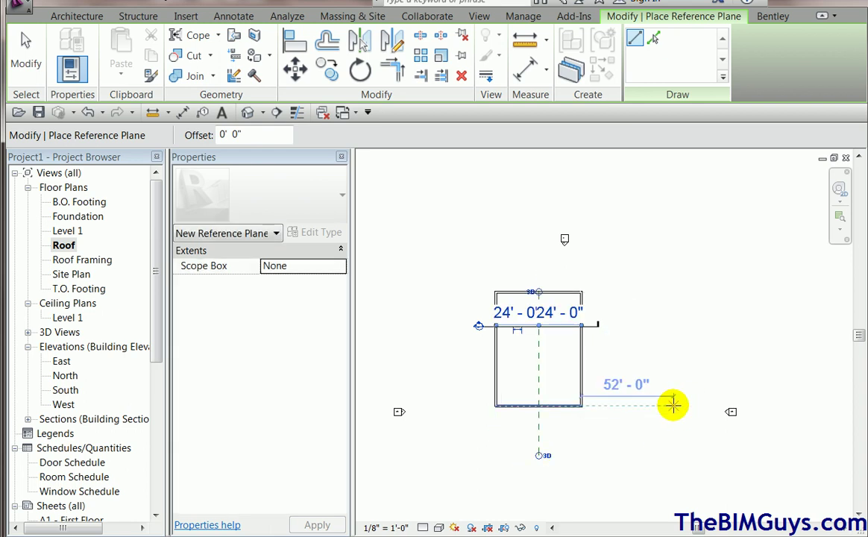
key(Escape)
key(Escape)
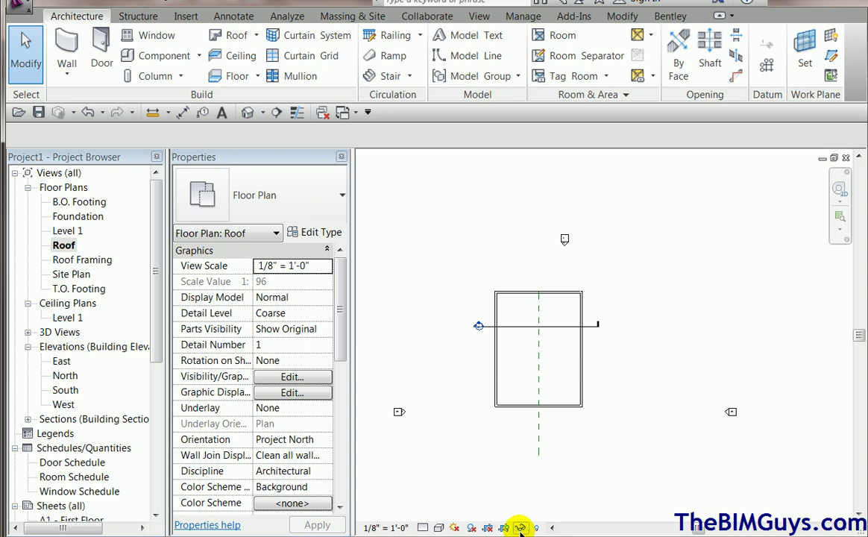
Step: Hide the Walls category in the Roof plan view
click(583, 391)
right_click(595, 379)
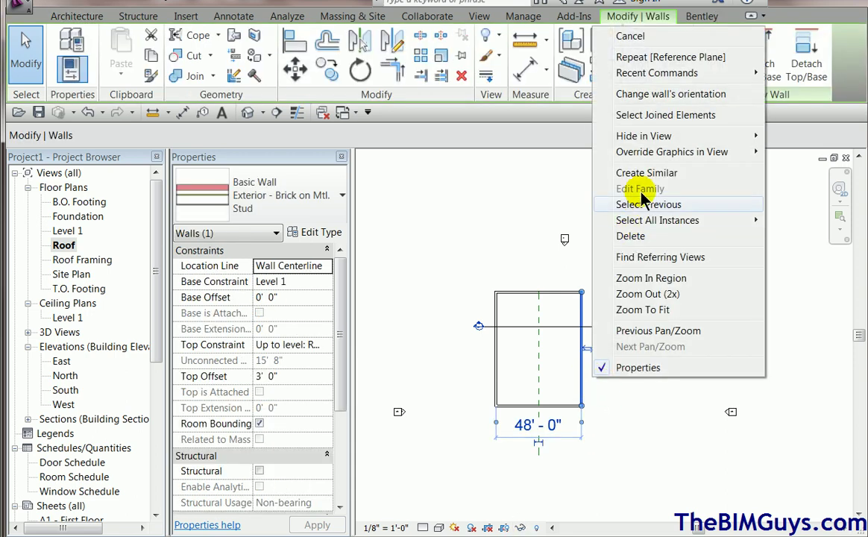
mouse_move(645, 224)
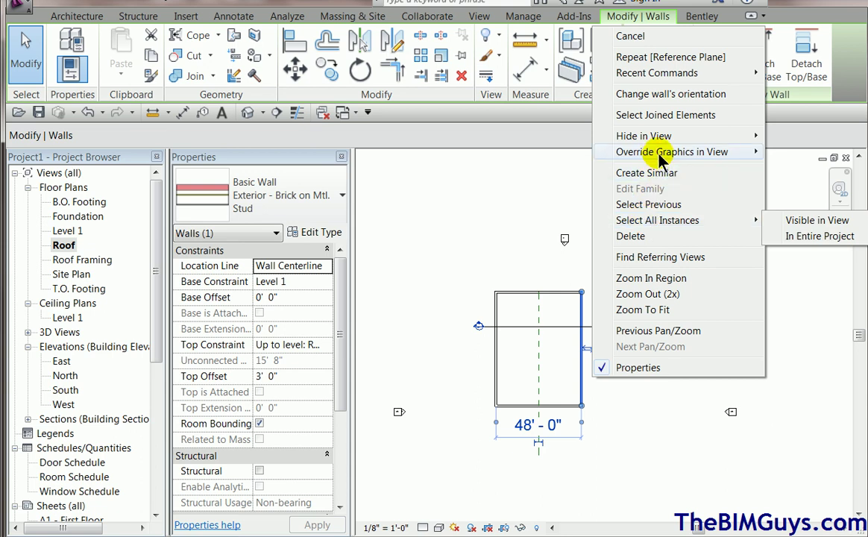
mouse_move(659, 137)
click(814, 152)
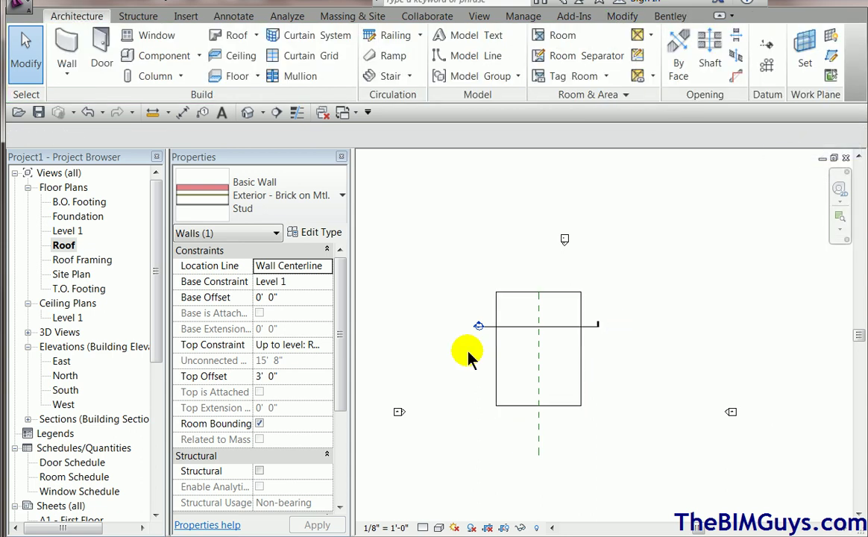
Step: Draw five horizontal reference planes spanning the roof, crossing the central vertical plane
scroll(534, 357, up, 4)
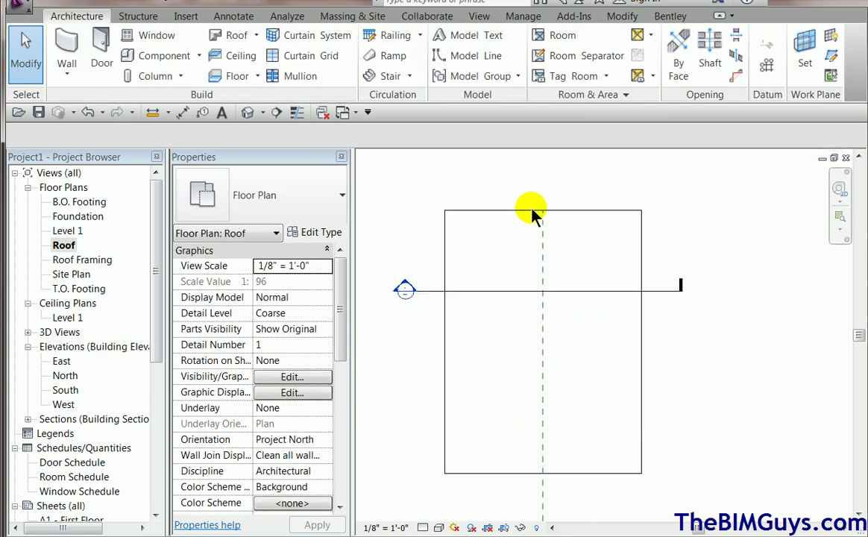
click(831, 58)
click(400, 269)
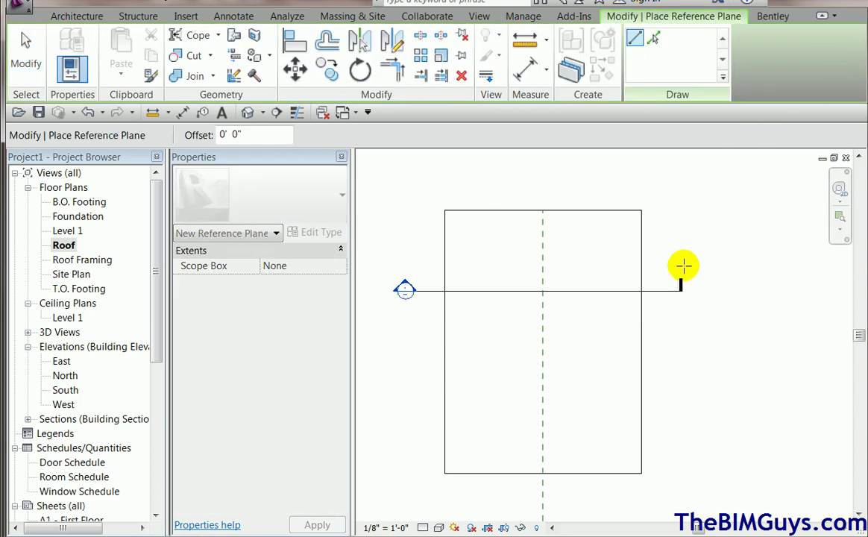
click(715, 269)
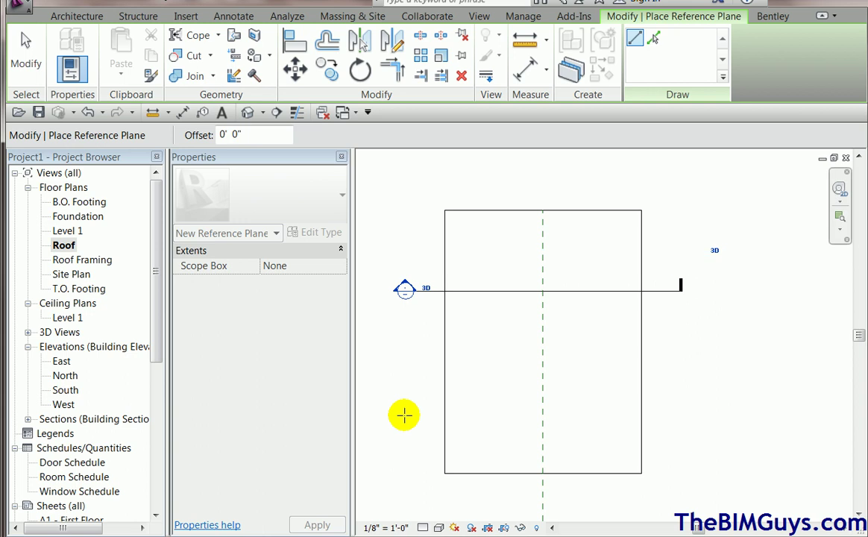
click(406, 347)
click(711, 346)
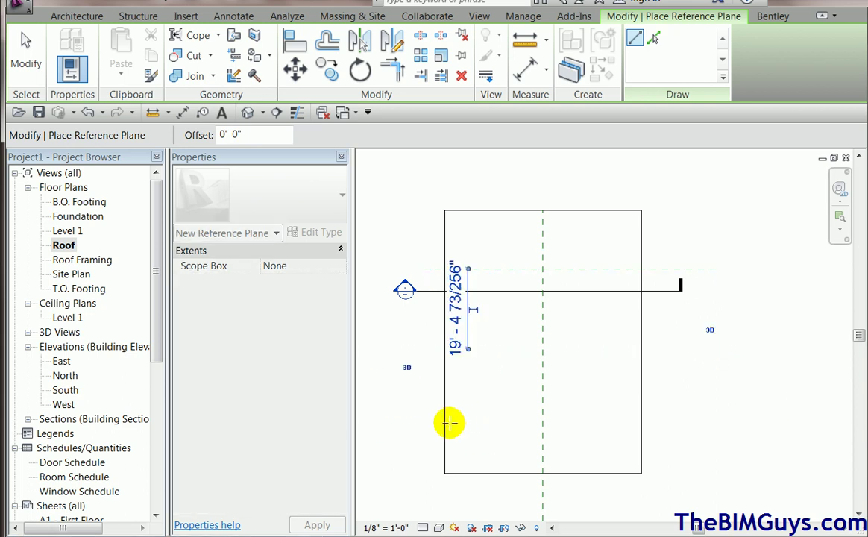
click(406, 418)
click(687, 419)
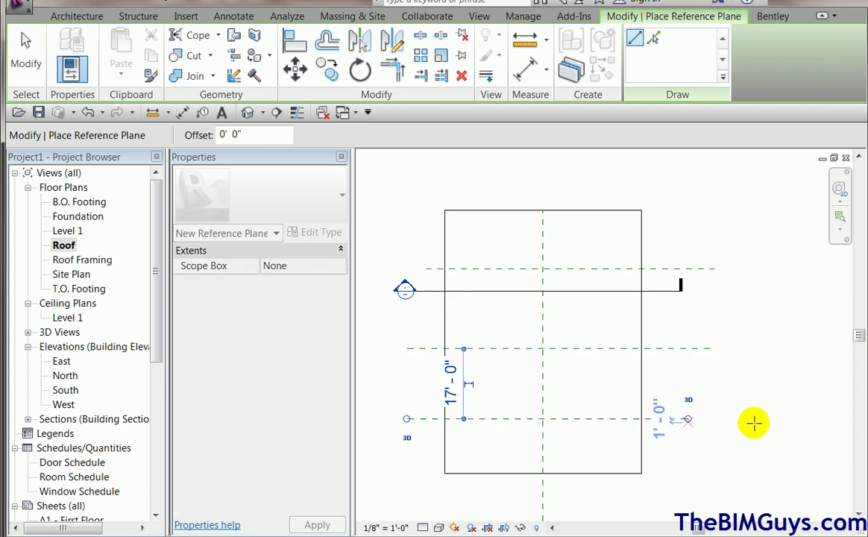
click(410, 385)
click(741, 385)
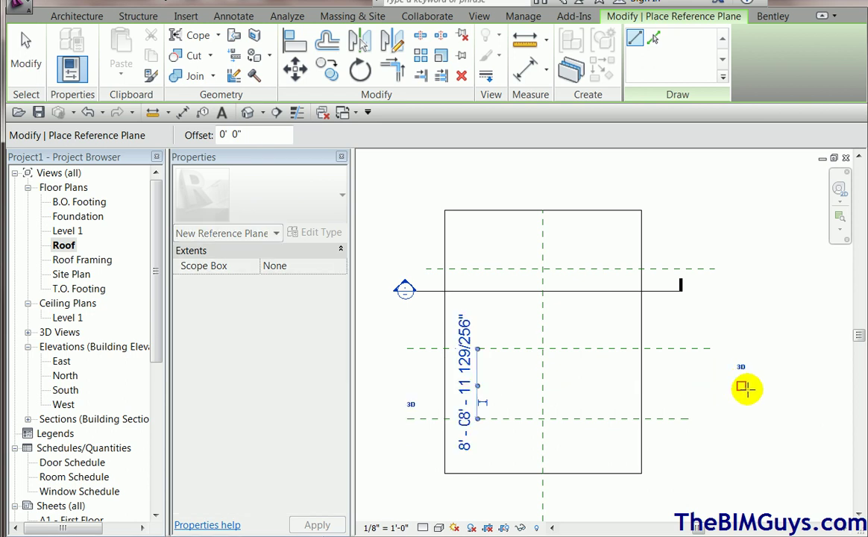
click(416, 311)
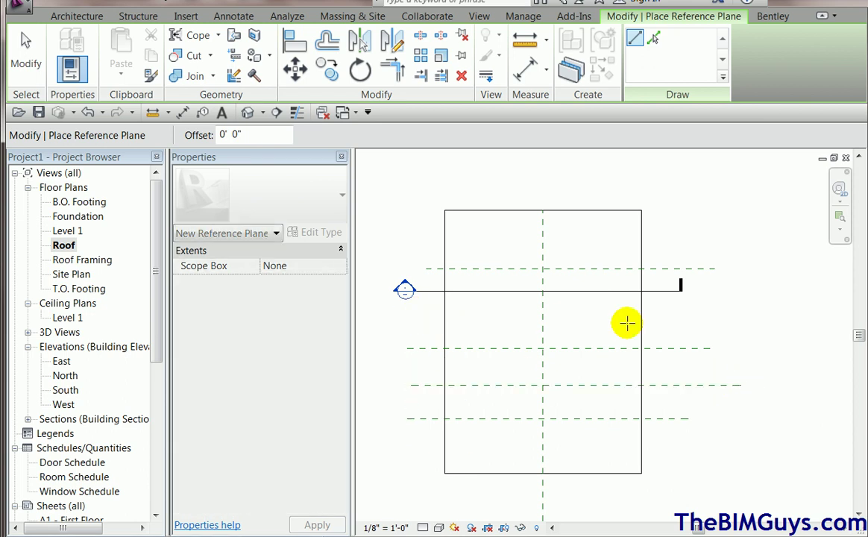
click(697, 313)
key(Escape)
key(Escape)
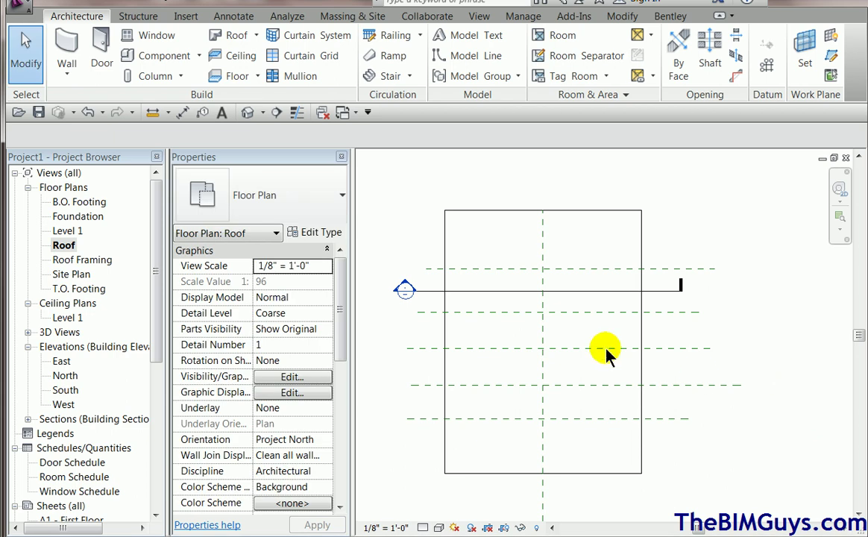
Step: Dimension from the roof's top edge through all five planes to the bottom edge and toggle EQ
click(183, 112)
click(610, 216)
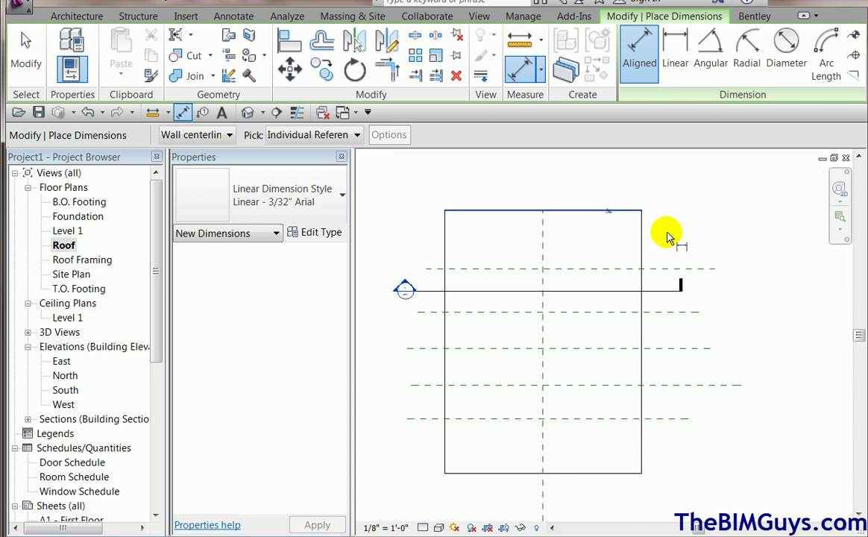
click(691, 268)
click(680, 313)
click(676, 348)
click(671, 386)
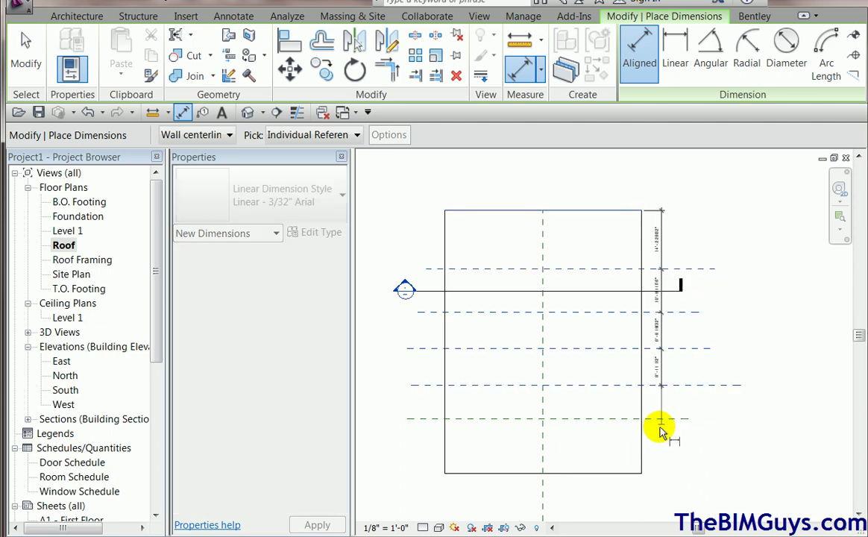
click(660, 418)
click(615, 475)
click(722, 470)
click(740, 345)
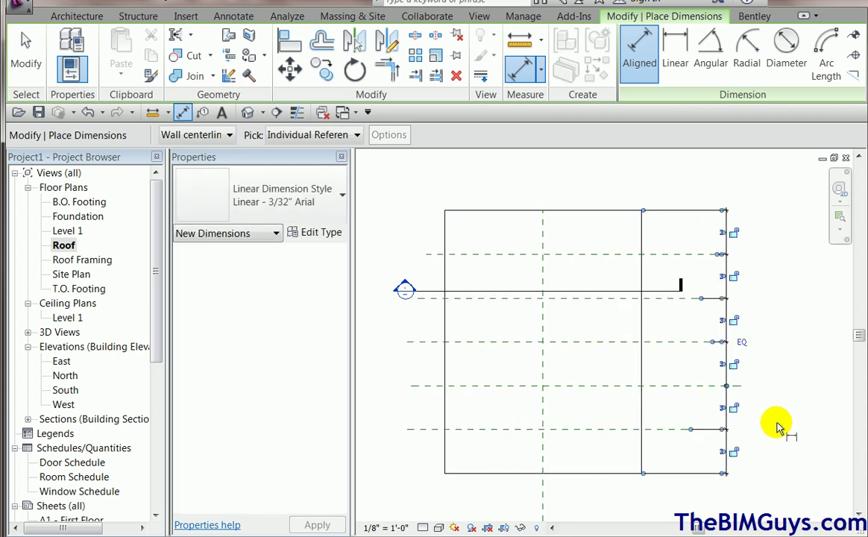
click(585, 513)
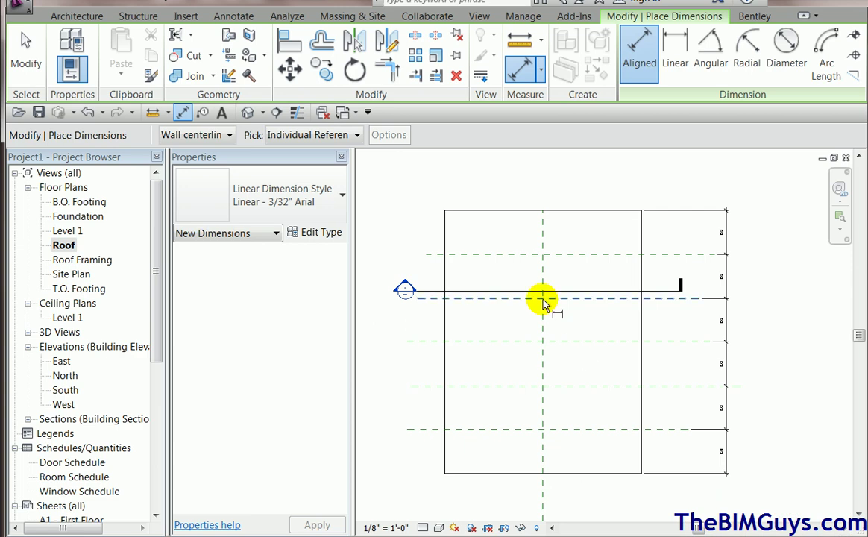
scroll(544, 296, up, 2)
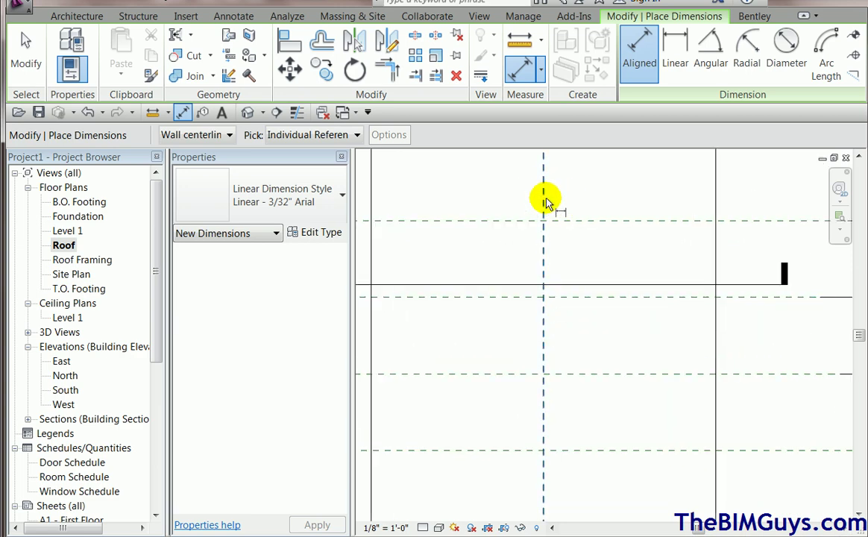
Step: Copy the central vertical reference plane with Multiple enabled, placing copies on either side
key(Escape)
key(Escape)
click(543, 183)
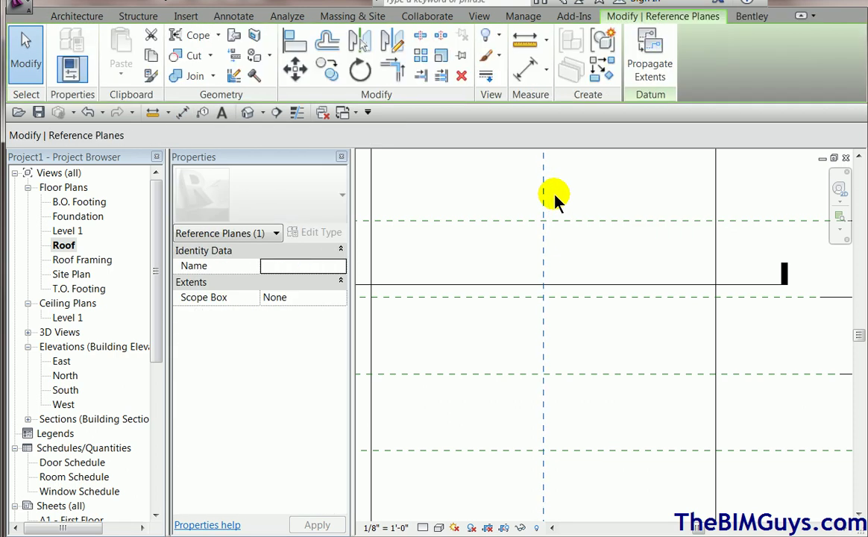
click(329, 69)
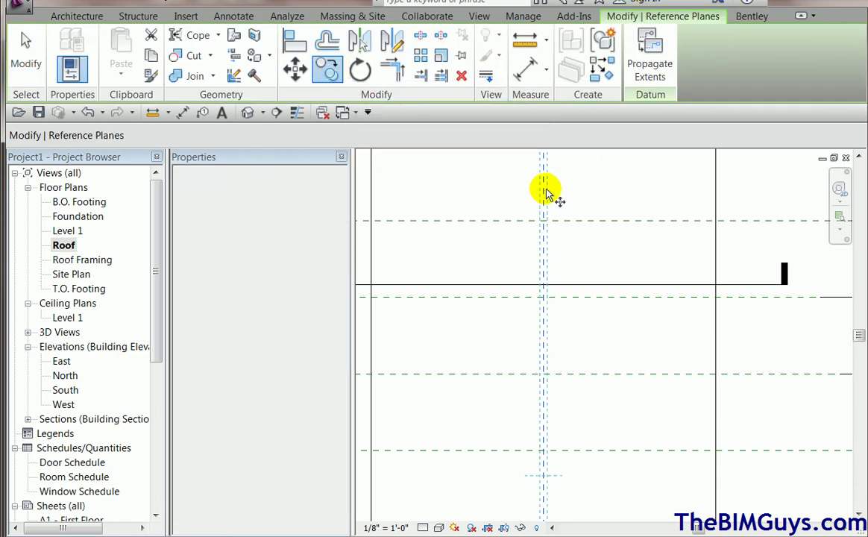
click(270, 135)
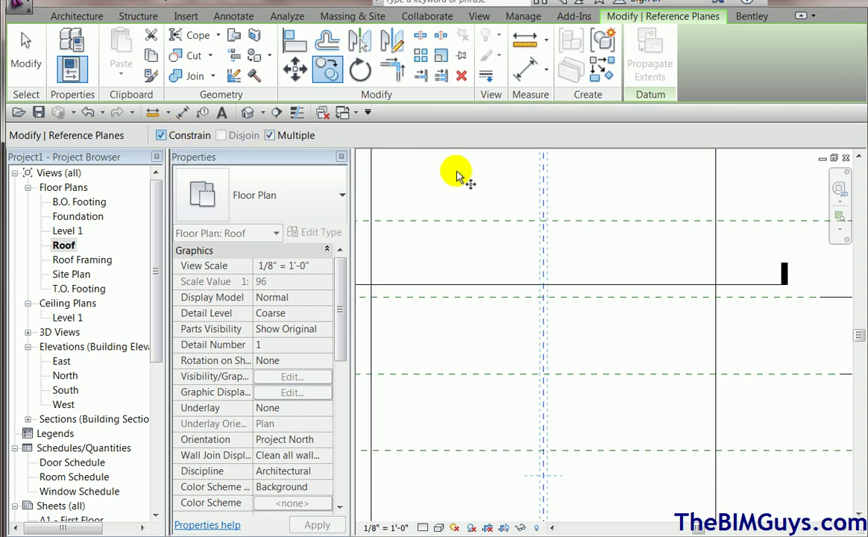
click(548, 193)
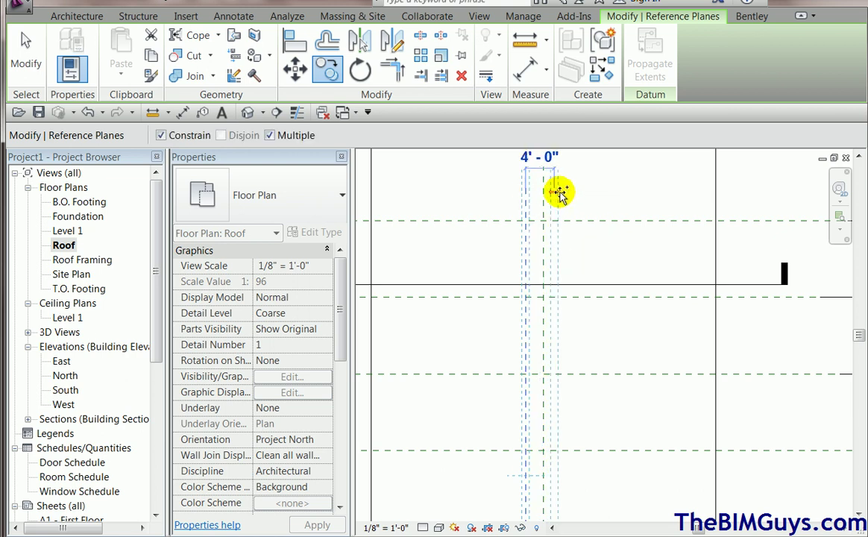
click(561, 193)
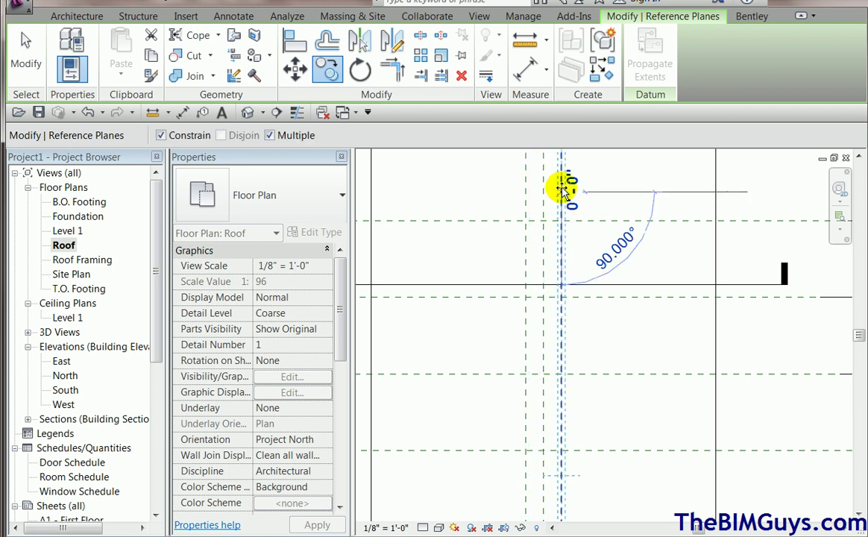
key(Escape)
scroll(607, 205, down, 3)
scroll(580, 298, up, 1)
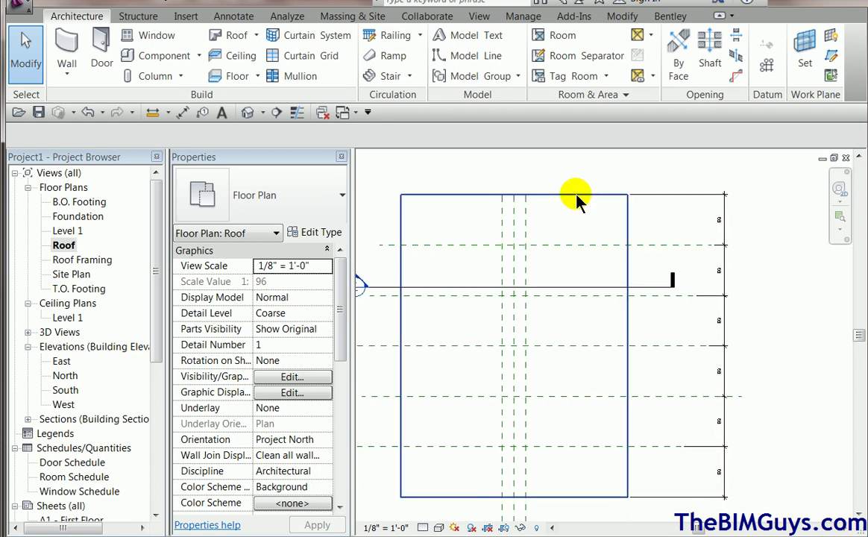
Step: Add a split line from the roof's top edge through the centre intersections to the bottom edge
click(577, 194)
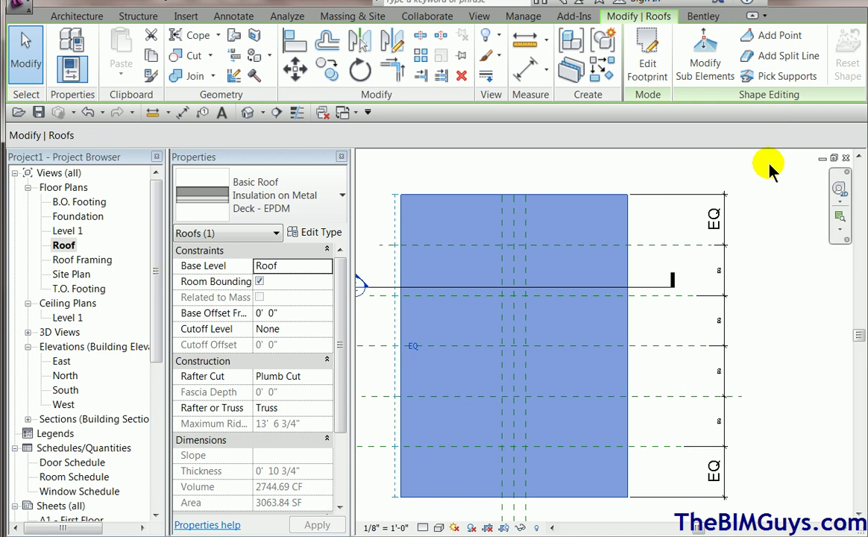
click(772, 59)
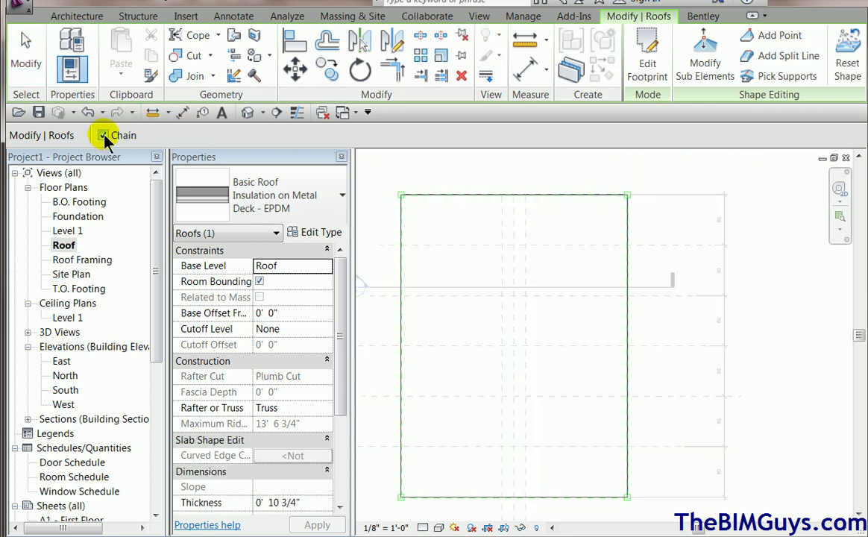
click(501, 195)
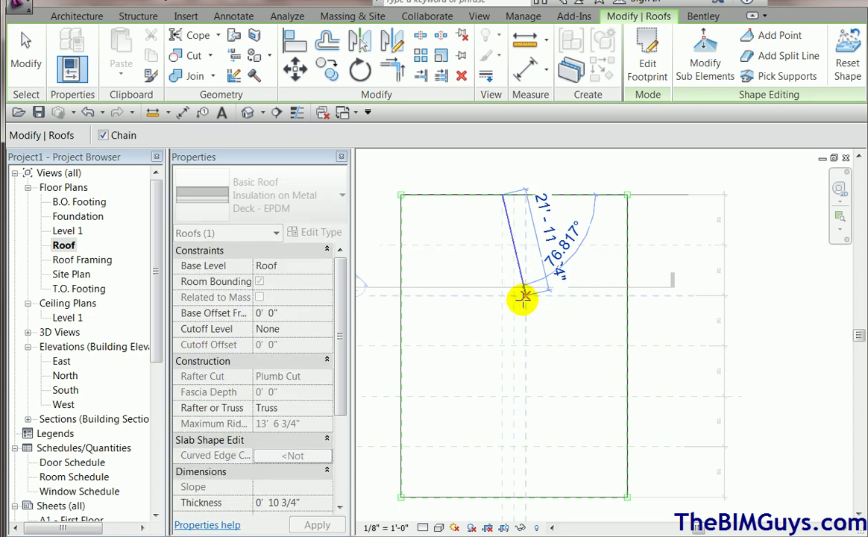
click(524, 296)
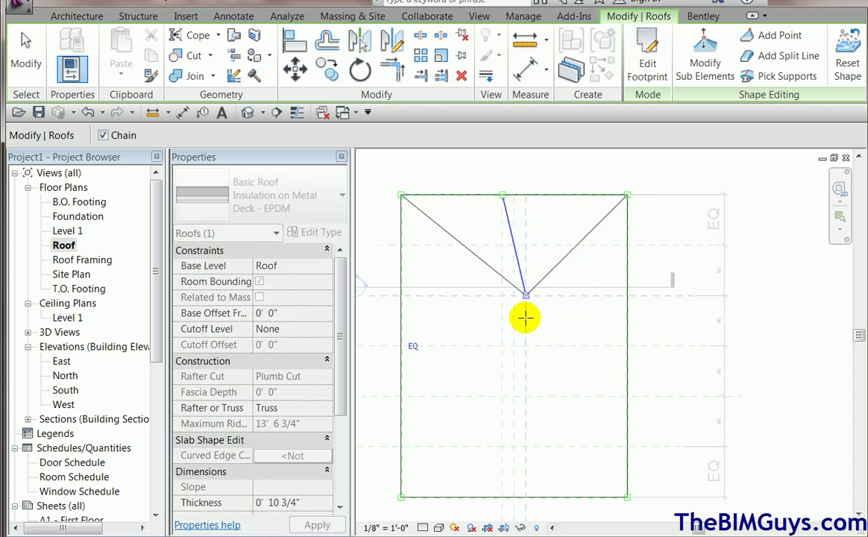
click(502, 396)
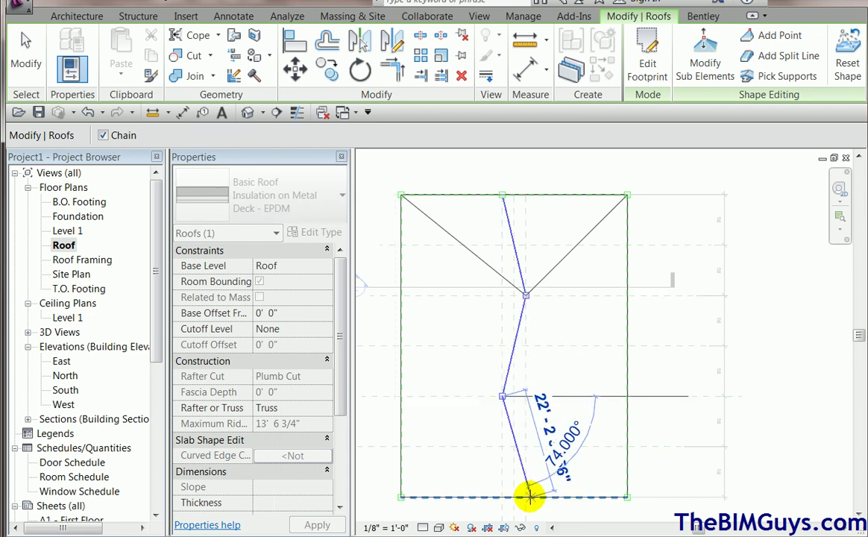
scroll(525, 495, up, 1)
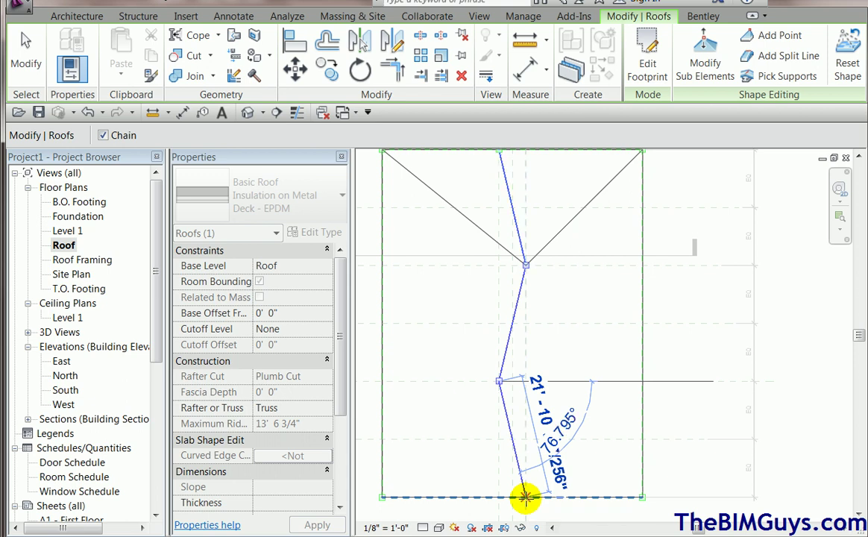
click(525, 497)
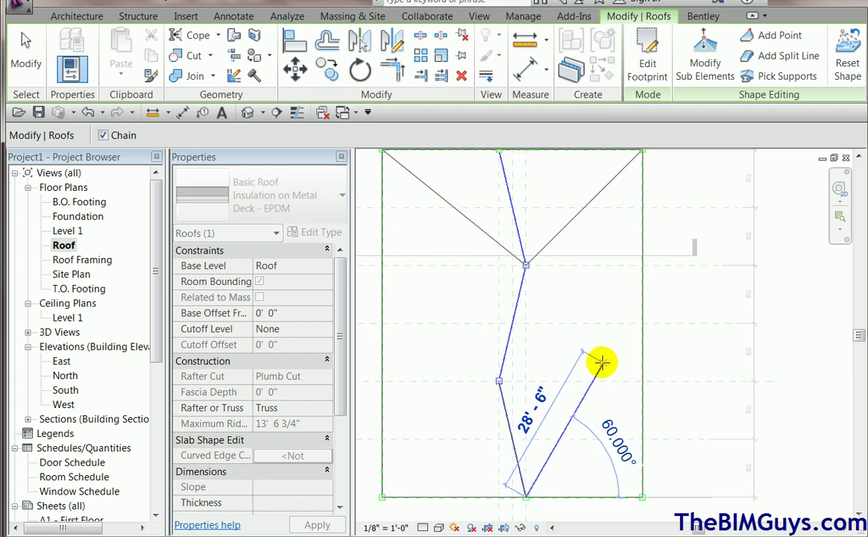
key(Escape)
key(Escape)
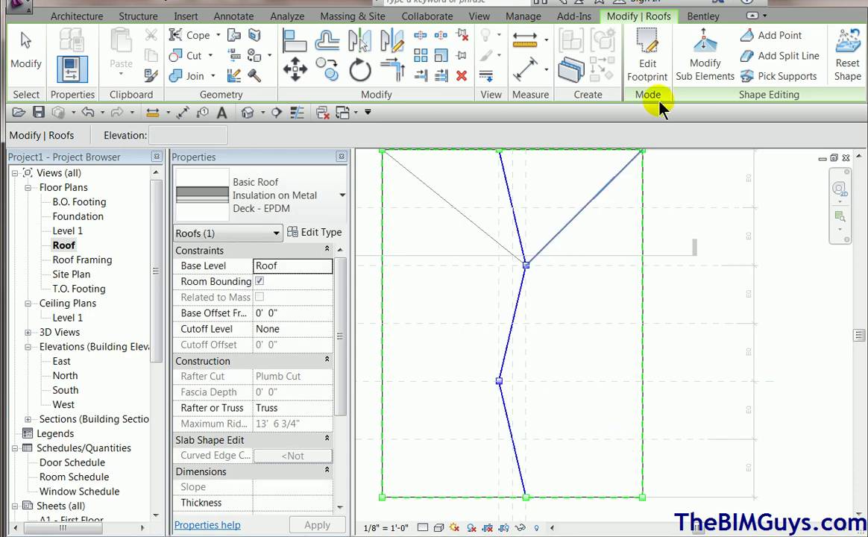
Step: Draw a second split line from the bottom edge up through the intersections to the top edge
click(769, 57)
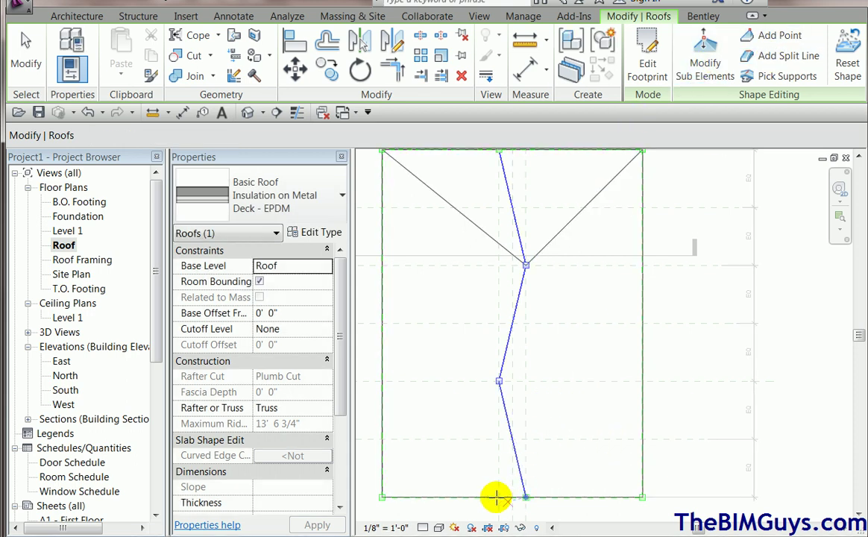
click(498, 496)
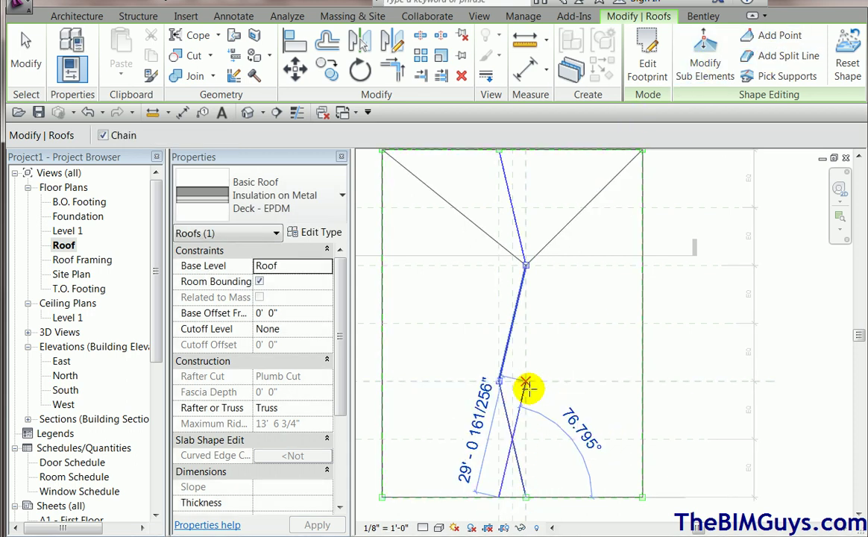
click(526, 381)
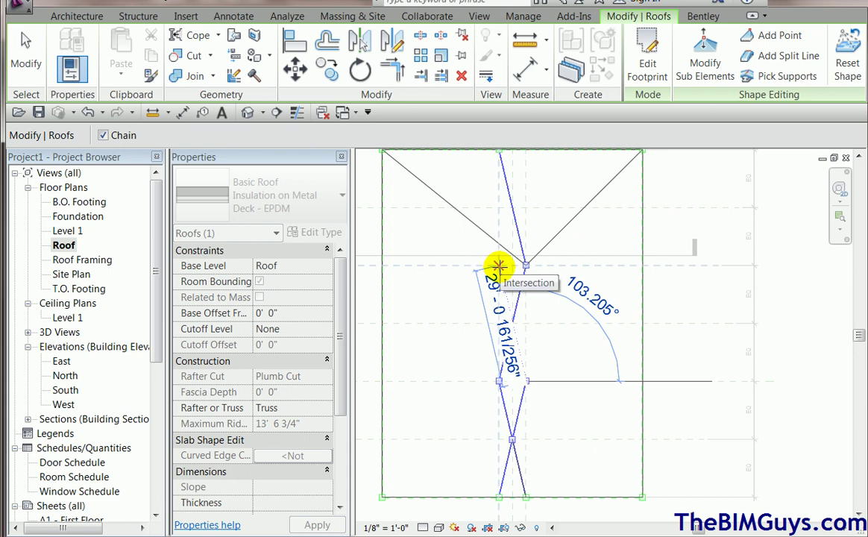
click(499, 265)
ctrl+scroll(548, 294, up, 3)
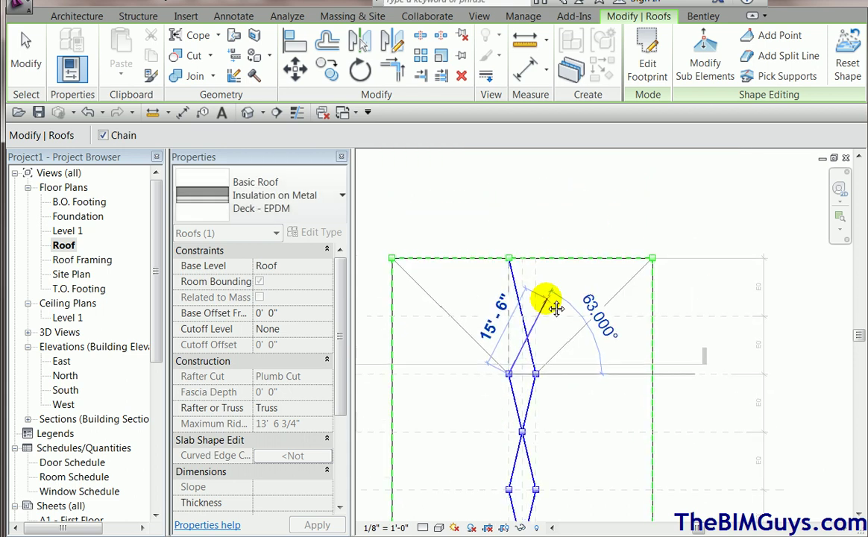
click(534, 258)
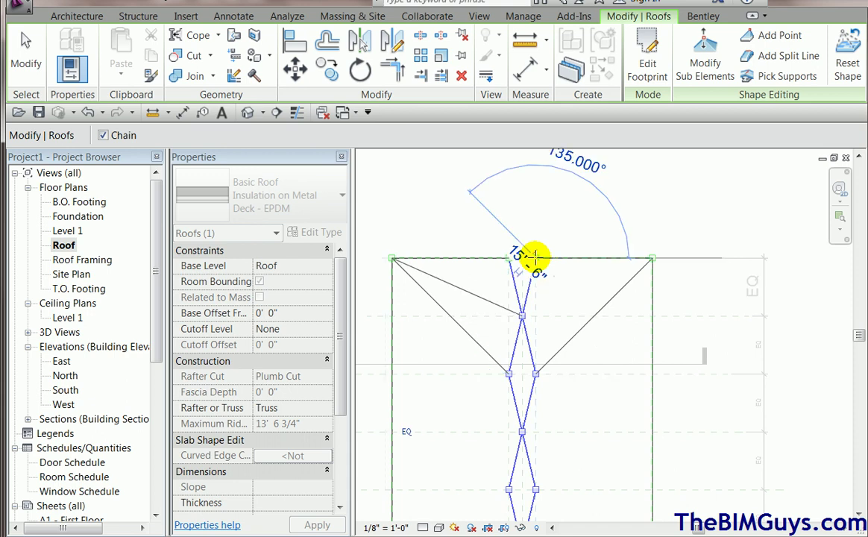
key(Escape)
key(Escape)
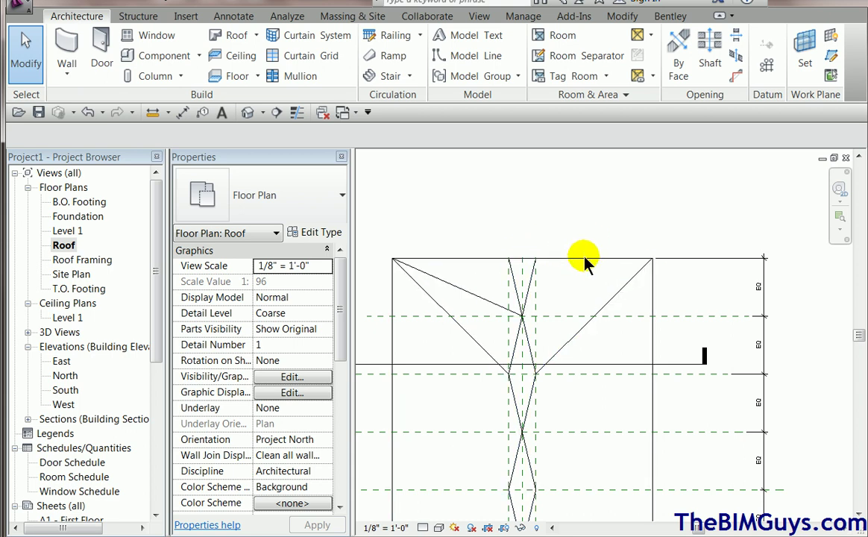
click(585, 261)
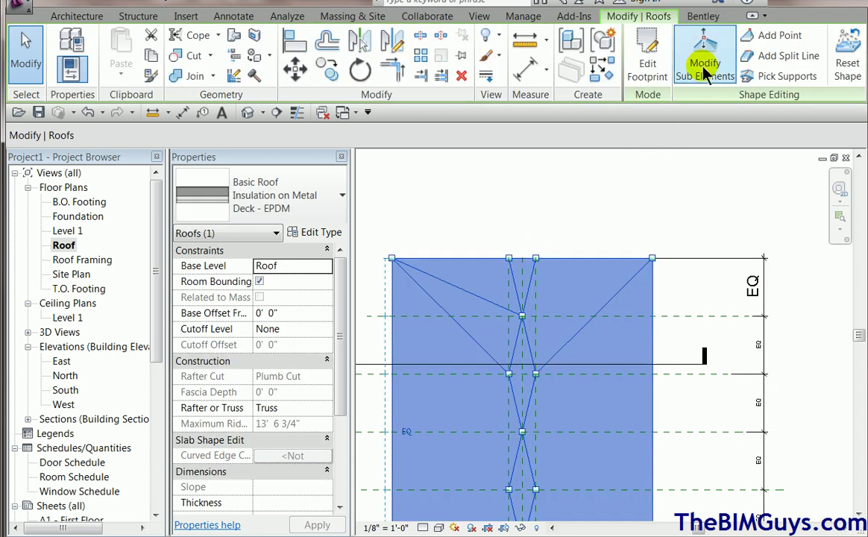
click(704, 67)
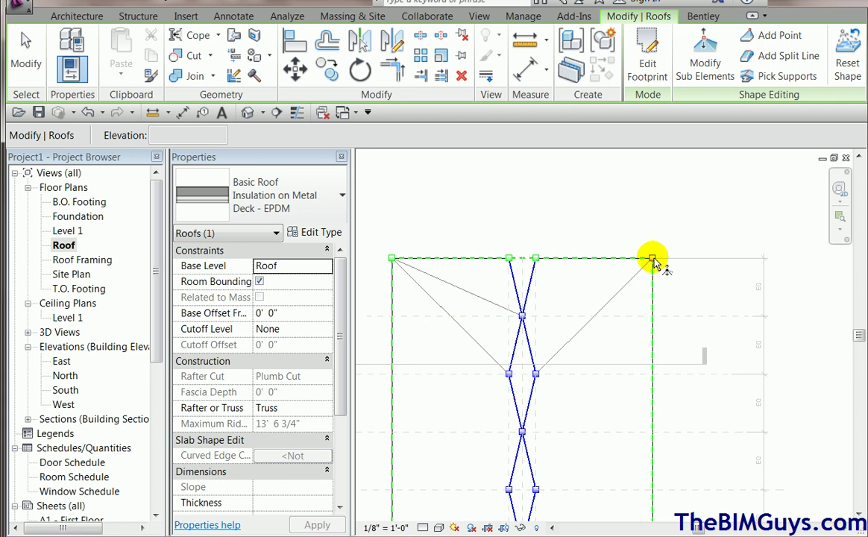
click(392, 258)
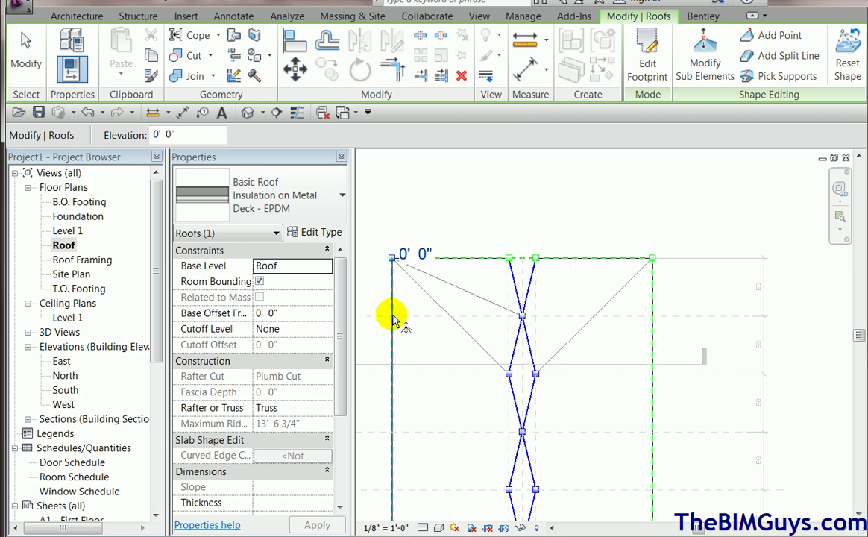
click(521, 316)
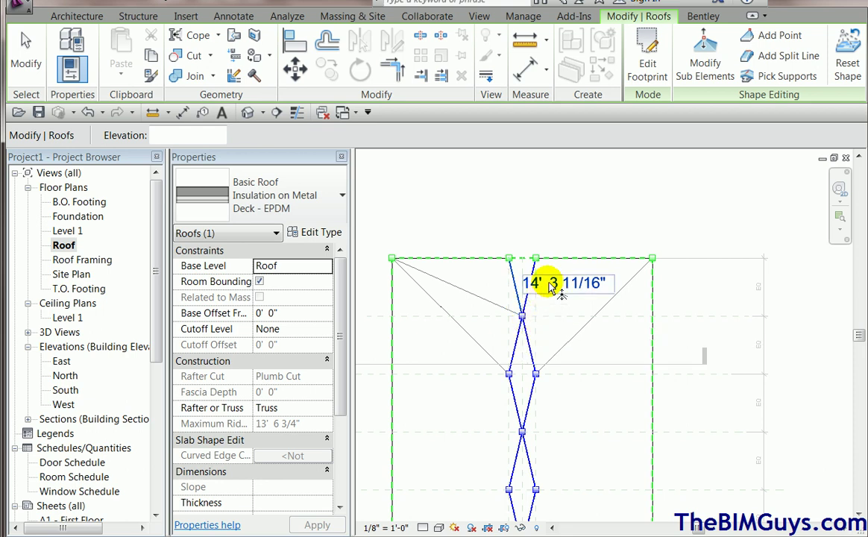
click(550, 283)
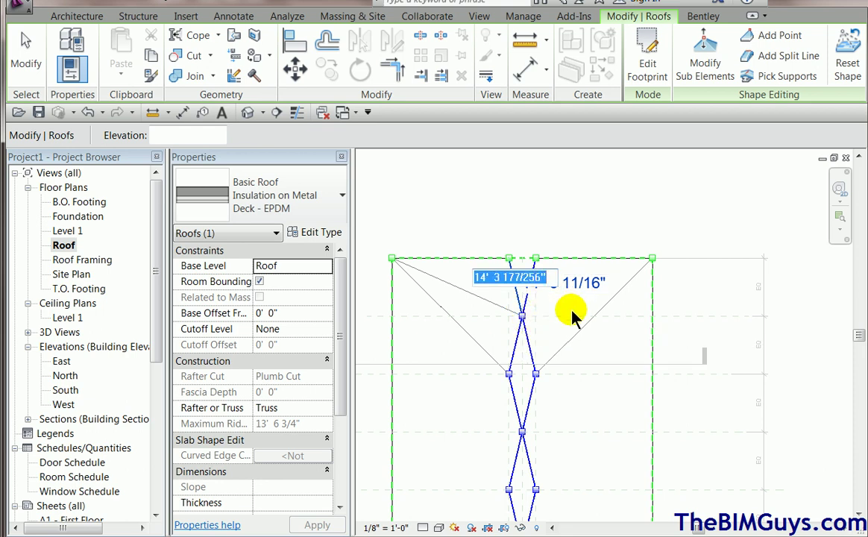
key(BackSpace)
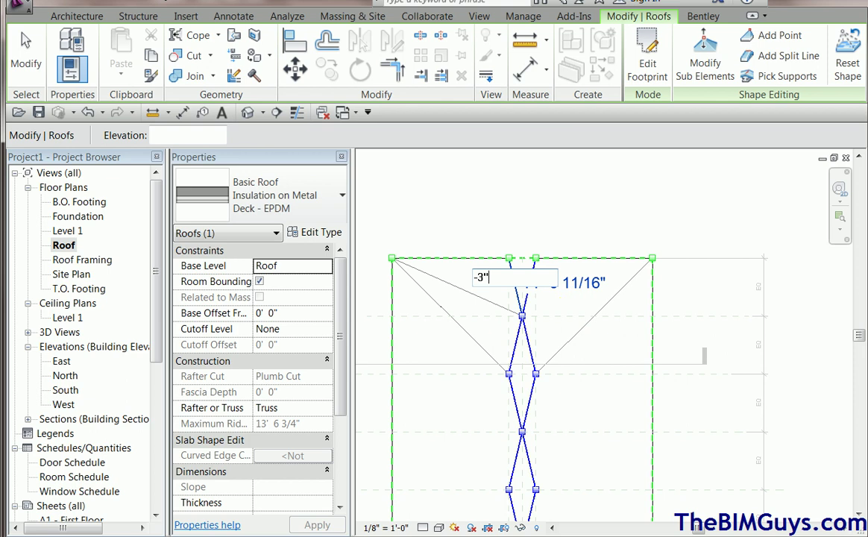
click(584, 207)
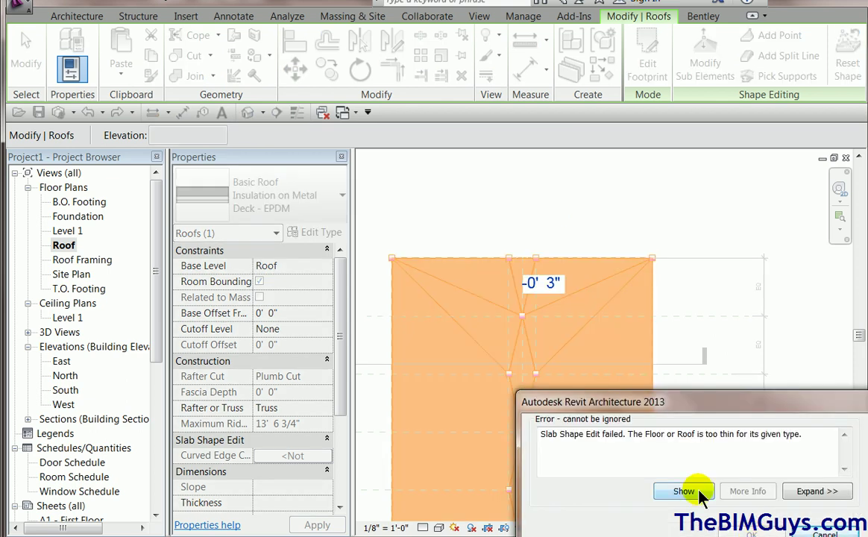
click(820, 533)
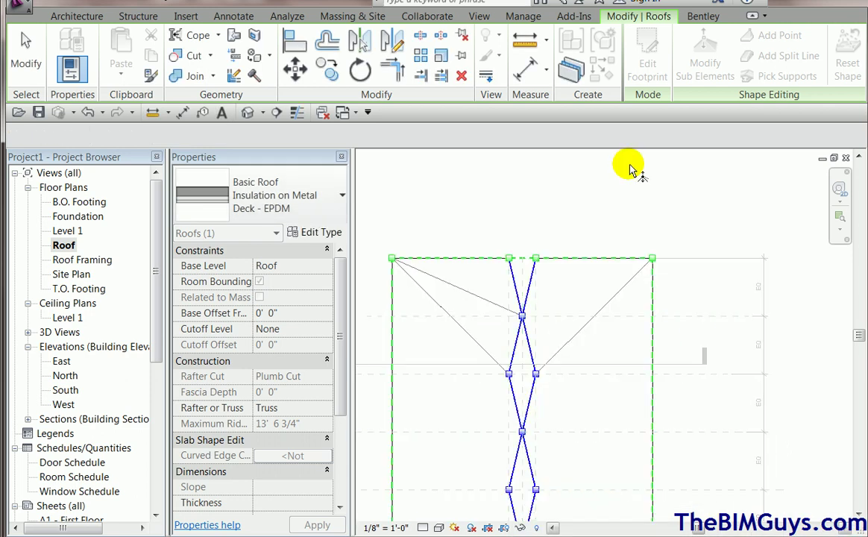
Step: In the Default 3D View, edit the roof's sub-elements and set the first raised point to 0 elevation
click(589, 228)
click(248, 112)
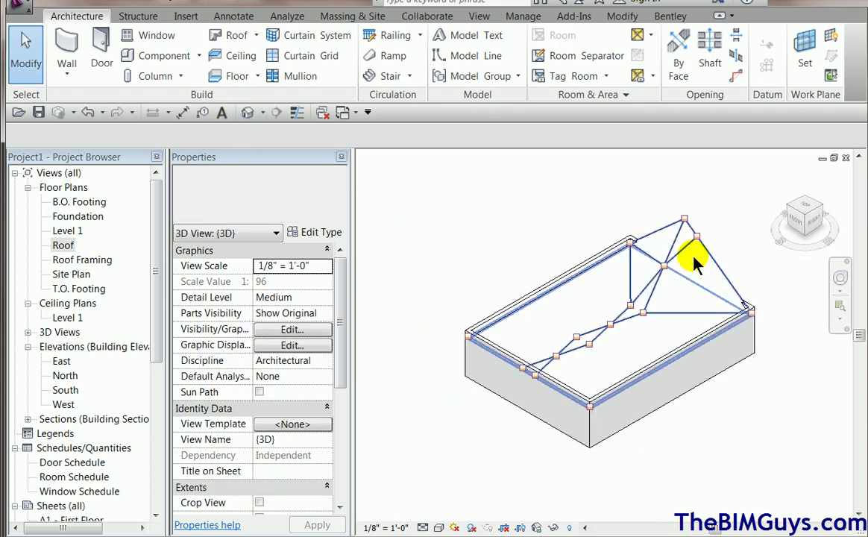
click(684, 222)
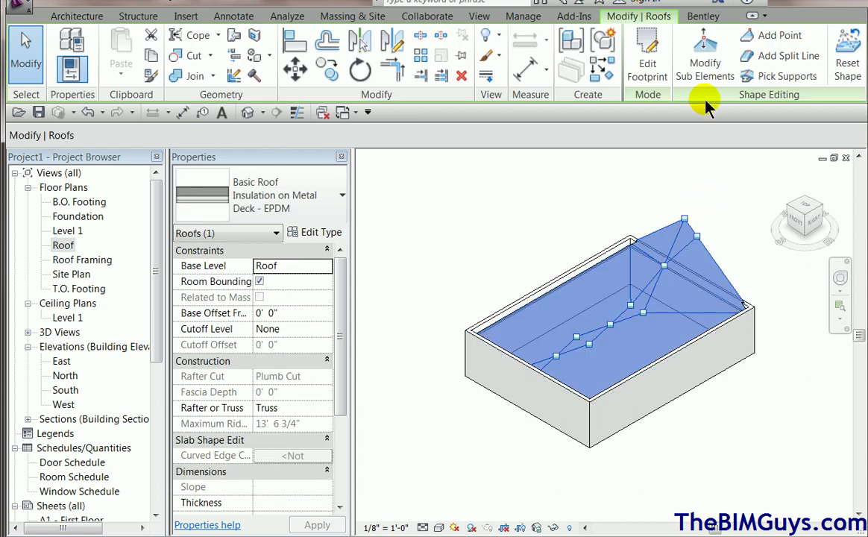
click(699, 59)
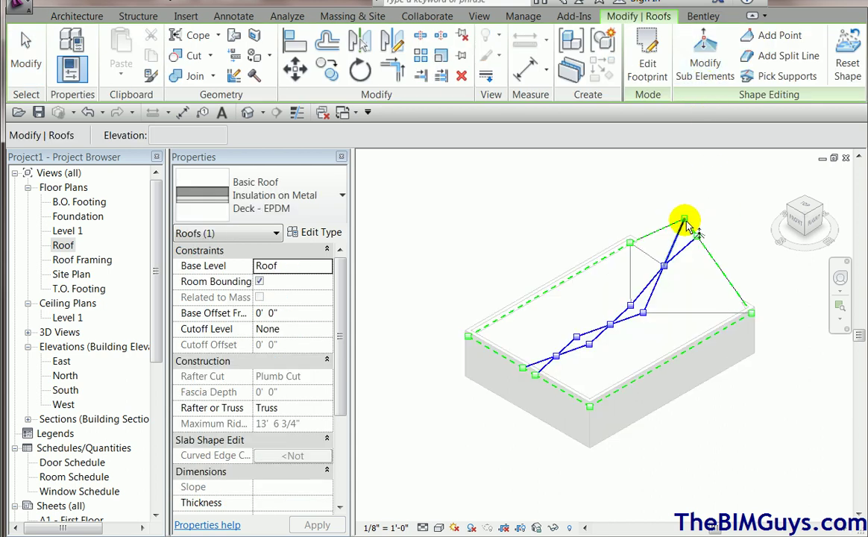
click(684, 221)
click(716, 199)
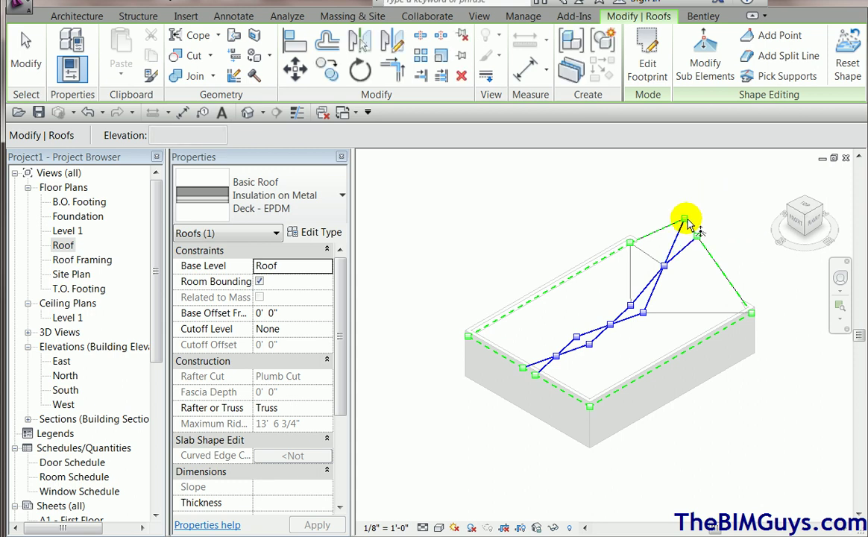
click(685, 221)
click(704, 211)
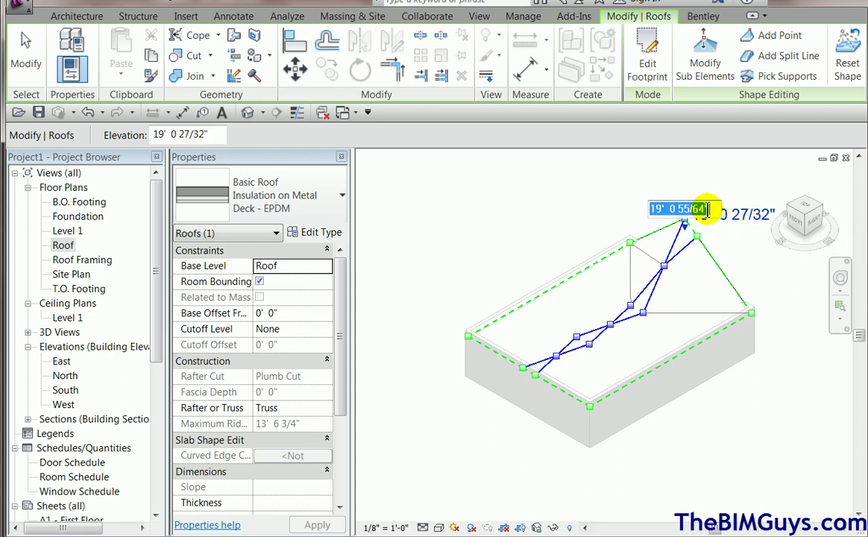
text(0)
key(Return)
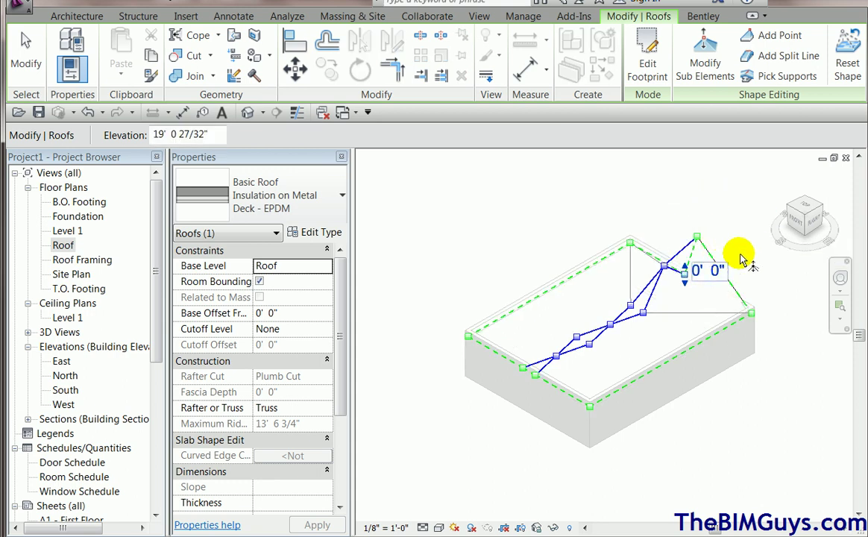
click(752, 247)
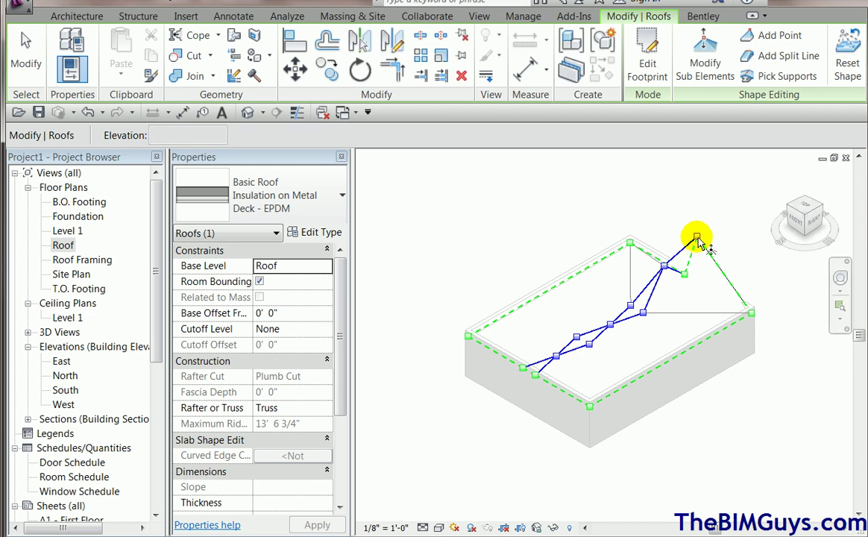
Step: Set the second raised top-edge point's elevation to 0 as well
click(696, 238)
click(724, 232)
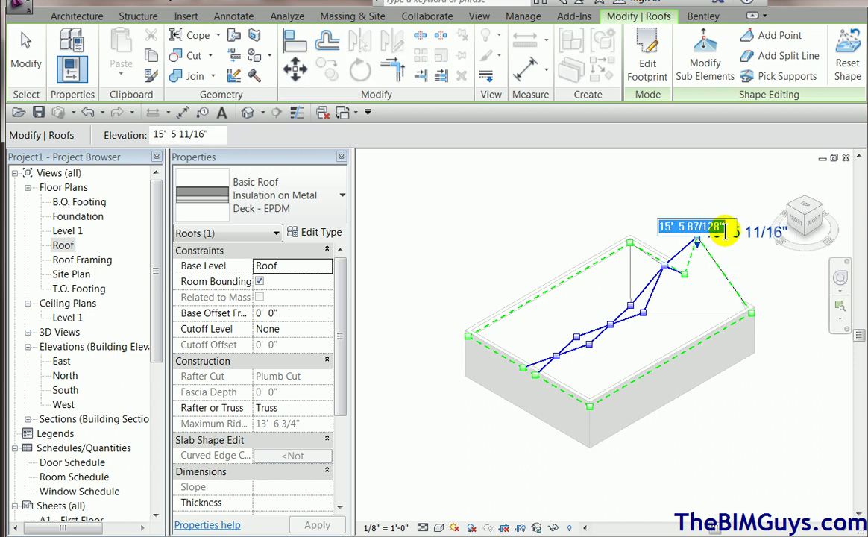
text(0)
key(Return)
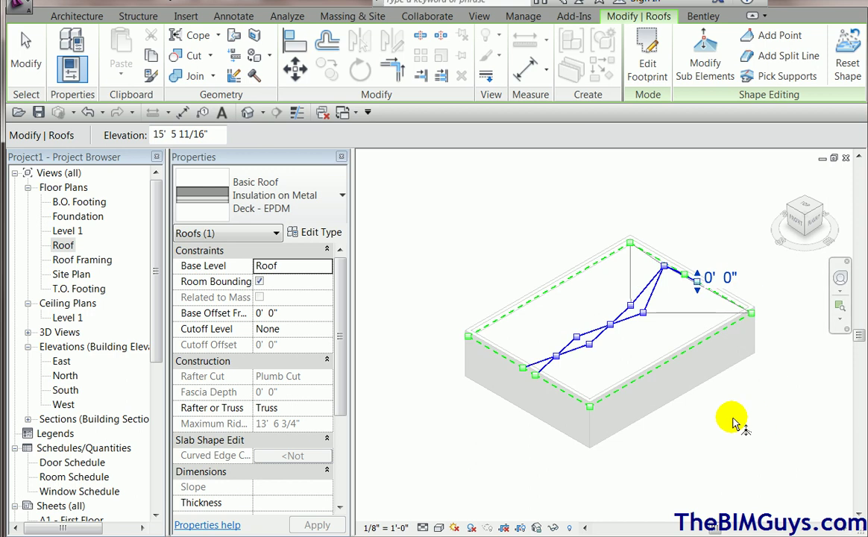
click(720, 415)
Step: Lower the split-line crossing point's elevation to -3 inches
scroll(625, 356, up, 5)
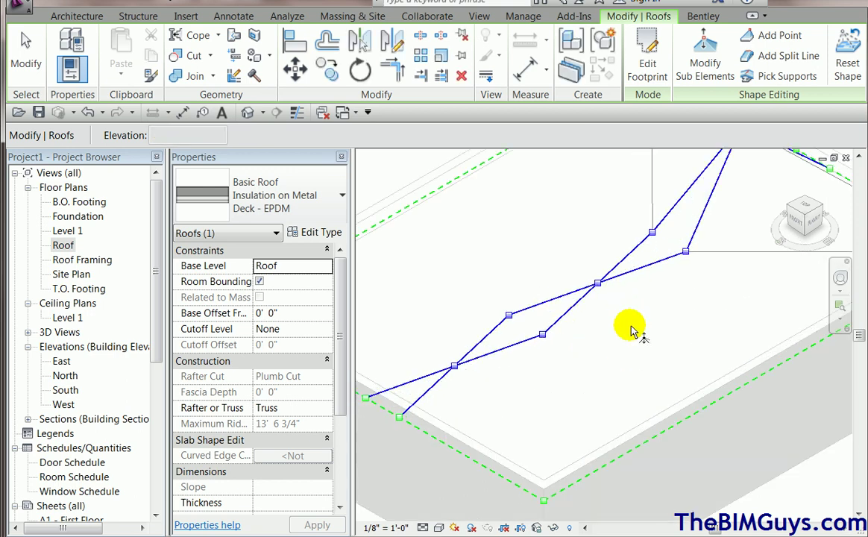
scroll(556, 350, down, 4)
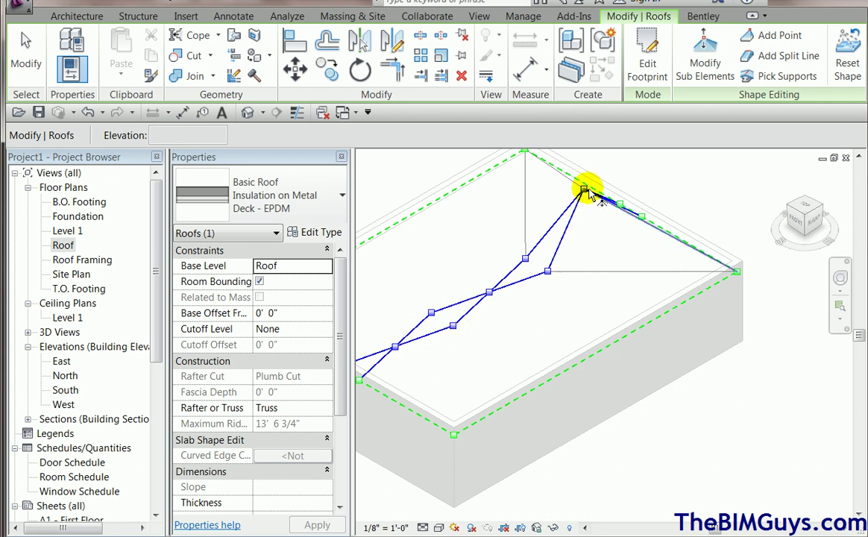
scroll(585, 194, up, 3)
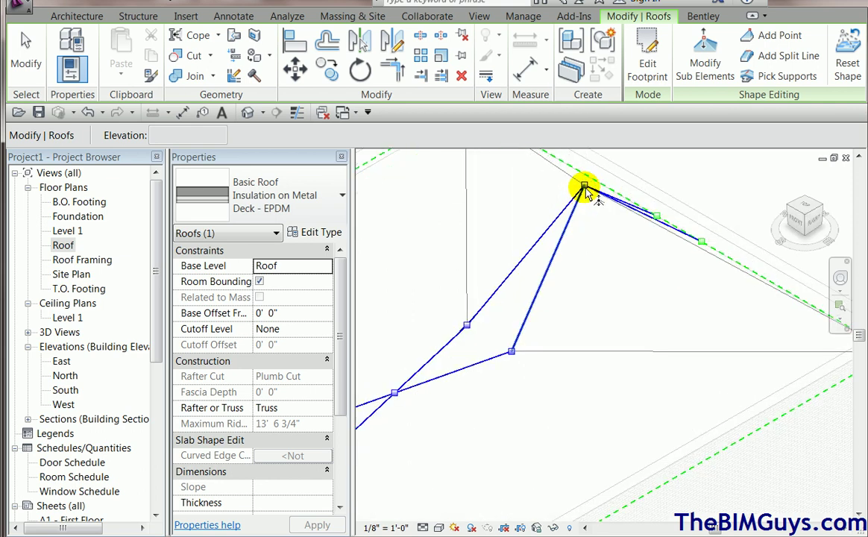
click(585, 188)
click(608, 181)
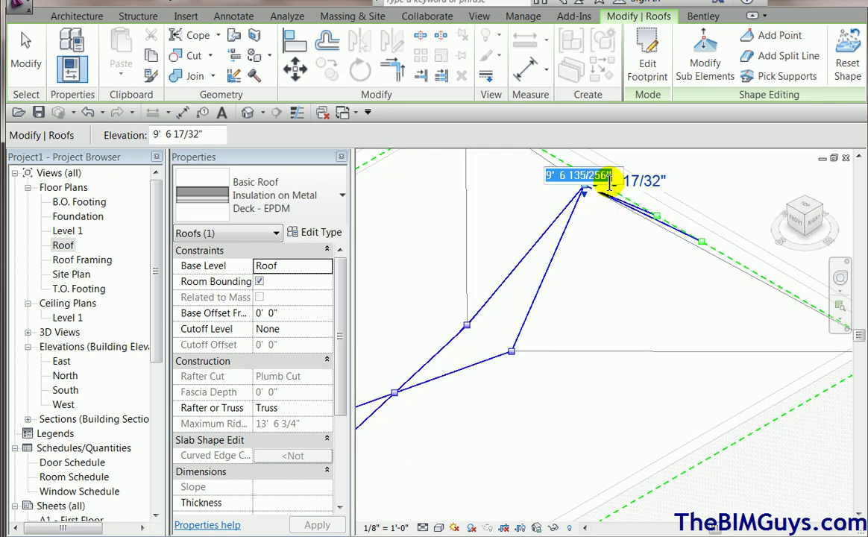
text(0)
key(Return)
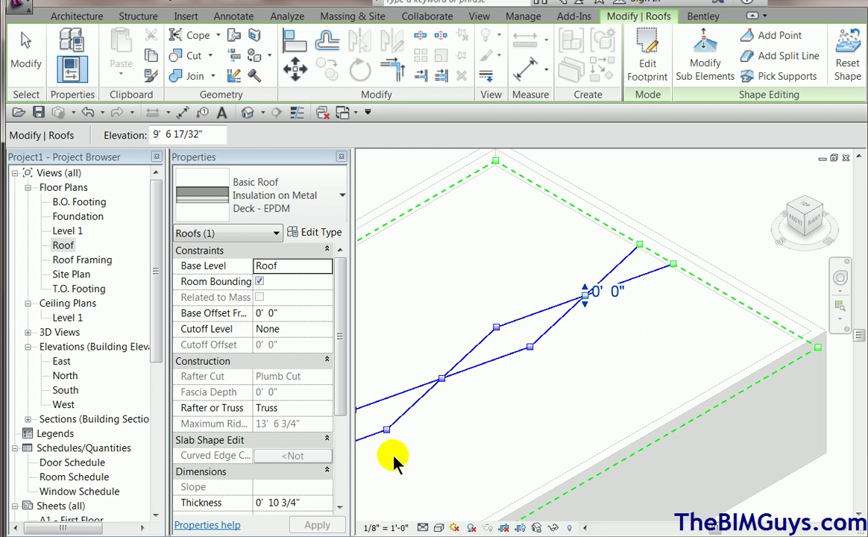
click(607, 290)
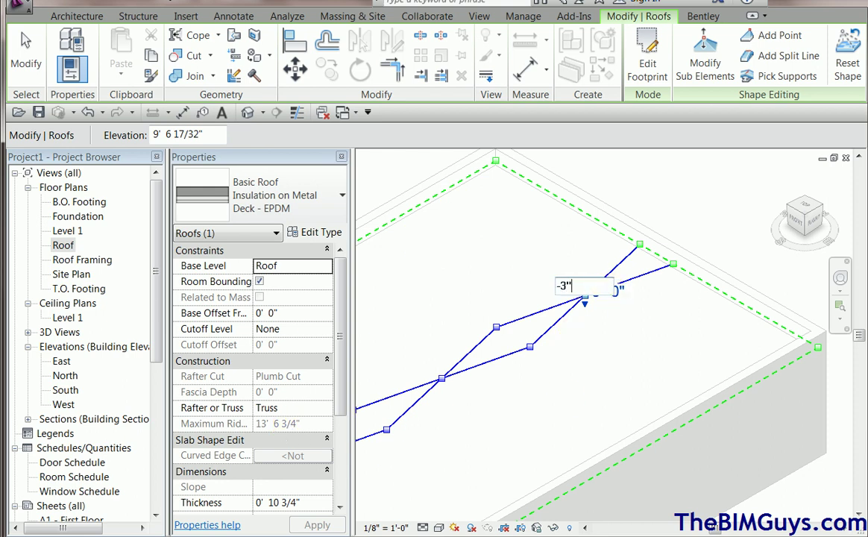
text(-3")
key(Return)
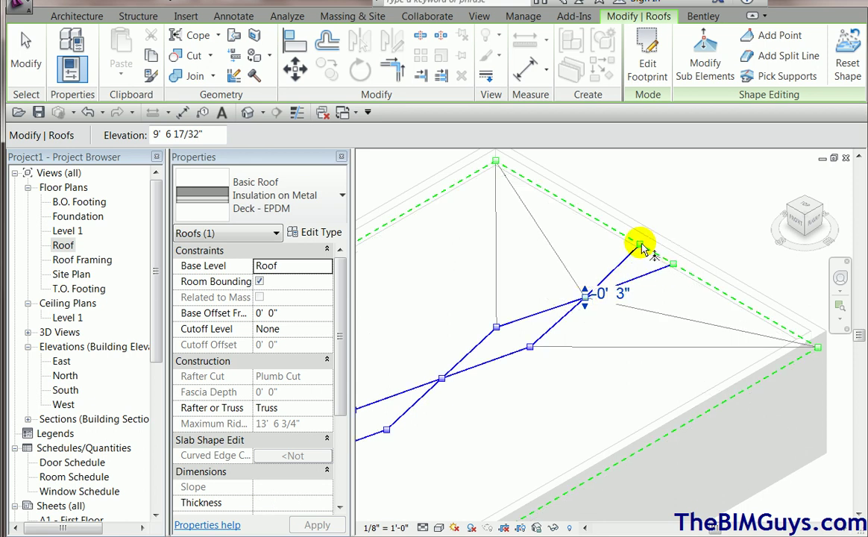
key(Escape)
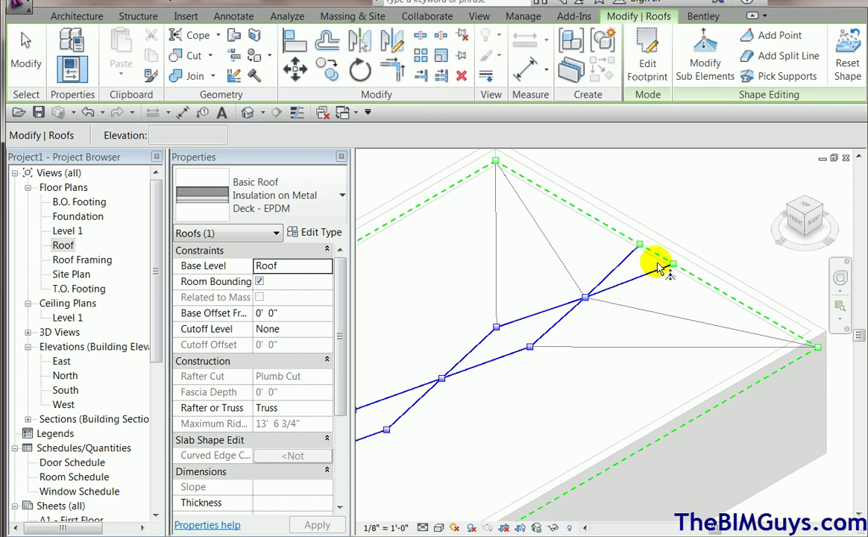
Step: Set two neighbouring split-line points to -2 1/2 inches each
scroll(672, 272, up, 2)
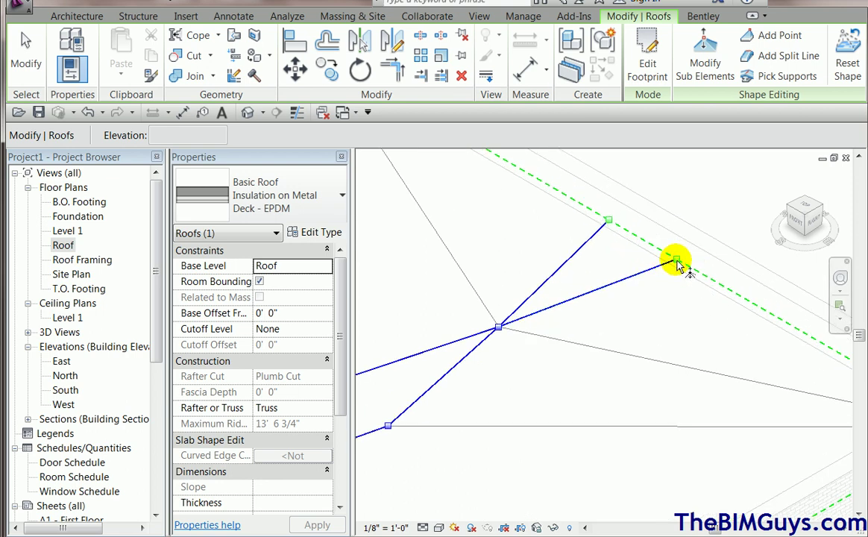
middle_drag(618, 340, 783, 253)
click(484, 302)
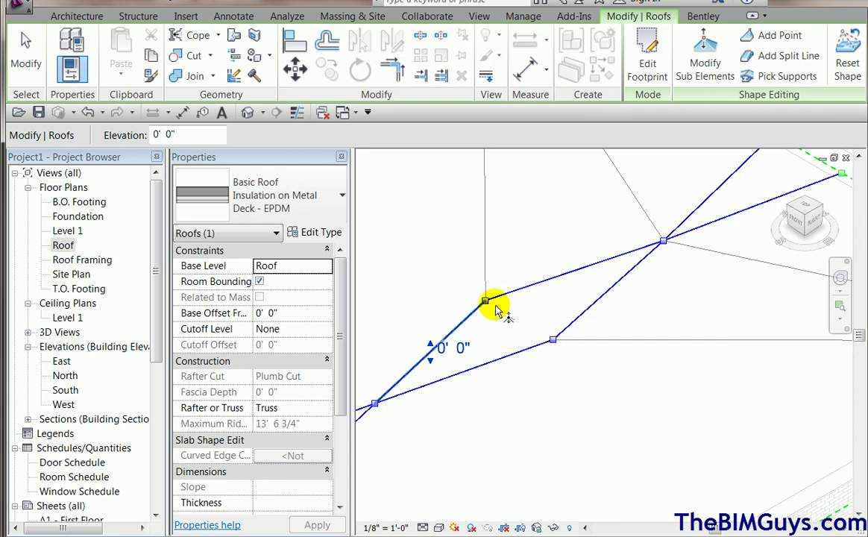
key(Escape)
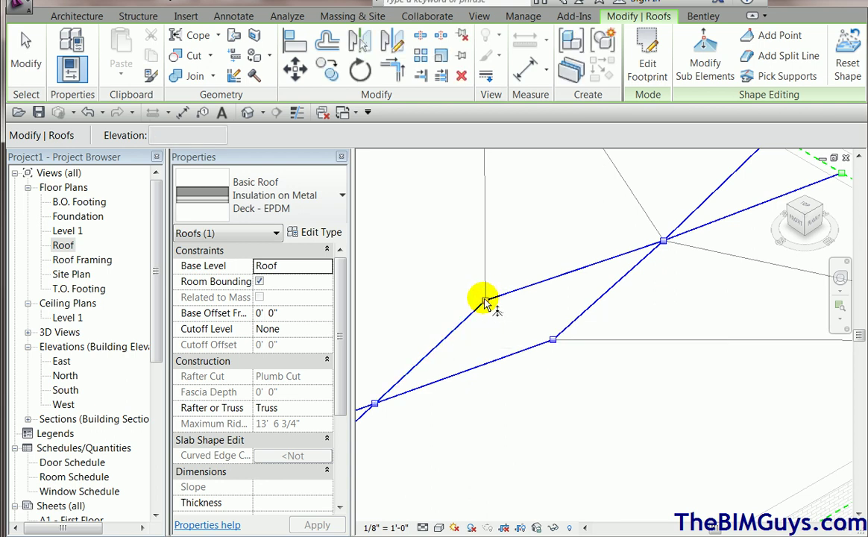
click(484, 302)
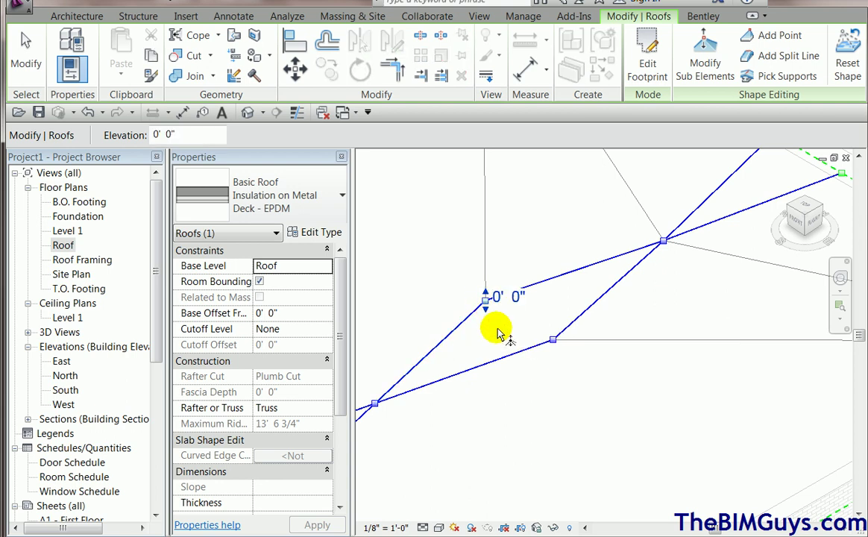
key(Escape)
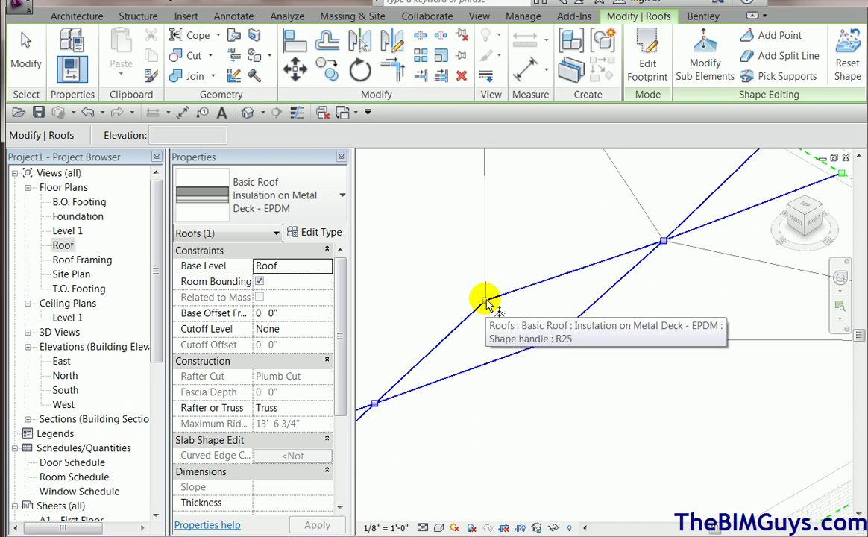
click(485, 302)
click(513, 299)
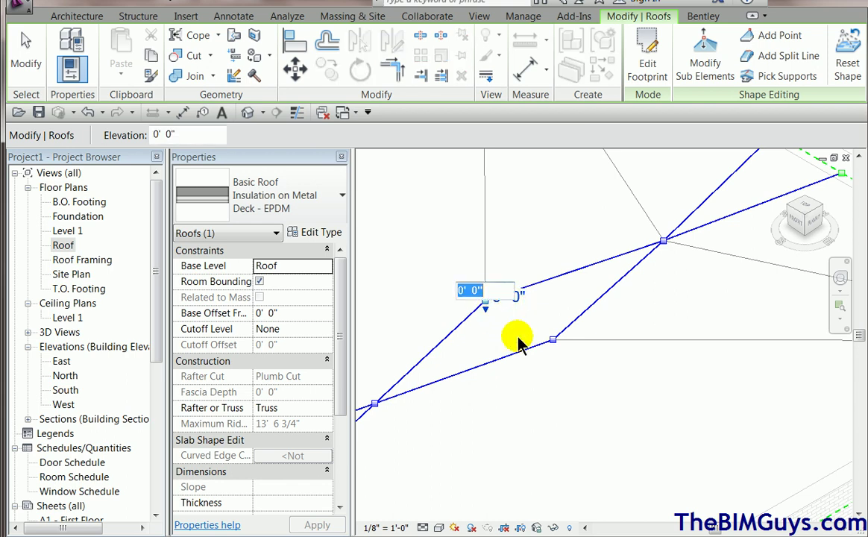
text(-2)
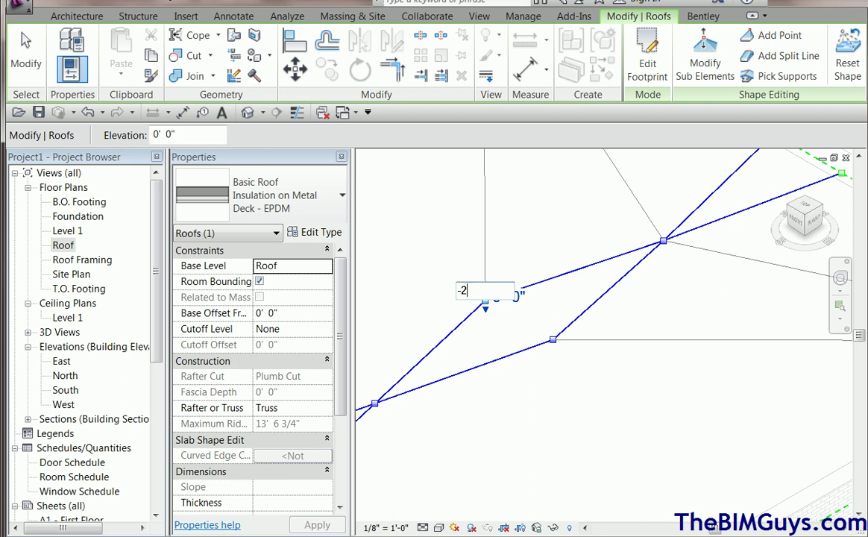
text(.5)
key(Return)
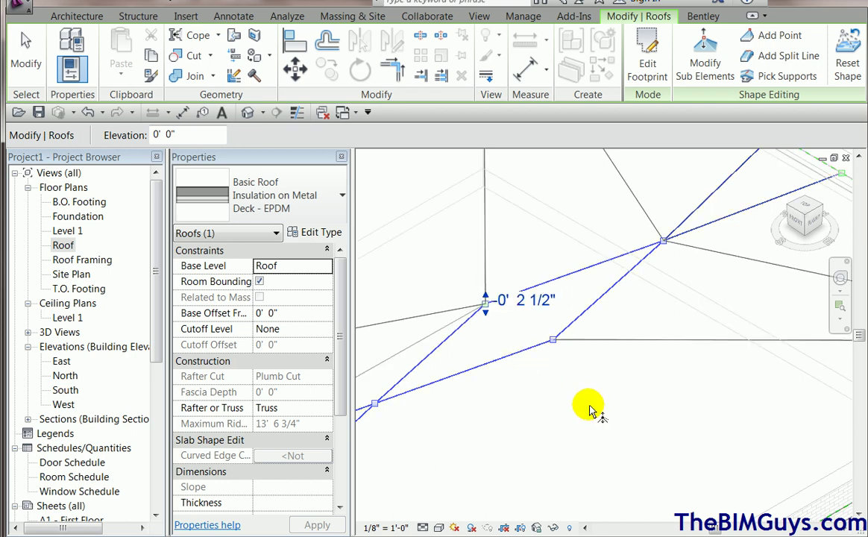
click(553, 340)
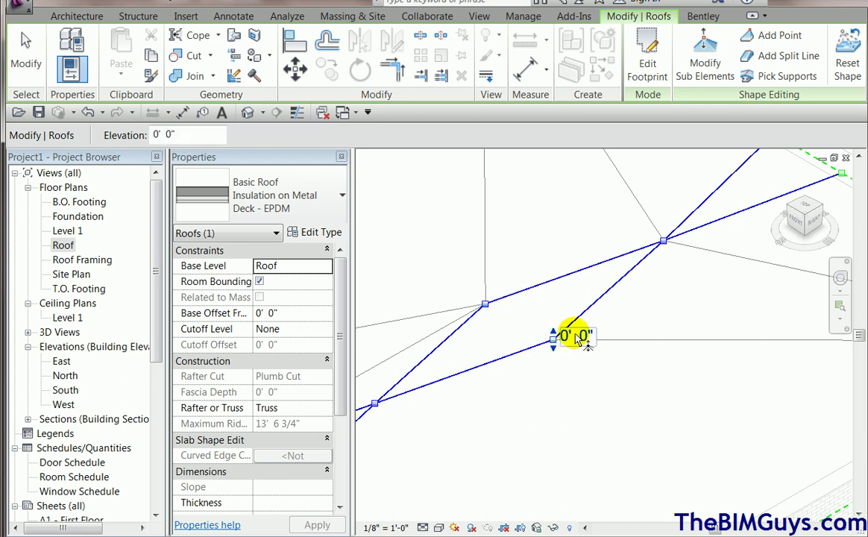
click(574, 333)
key(BackSpace)
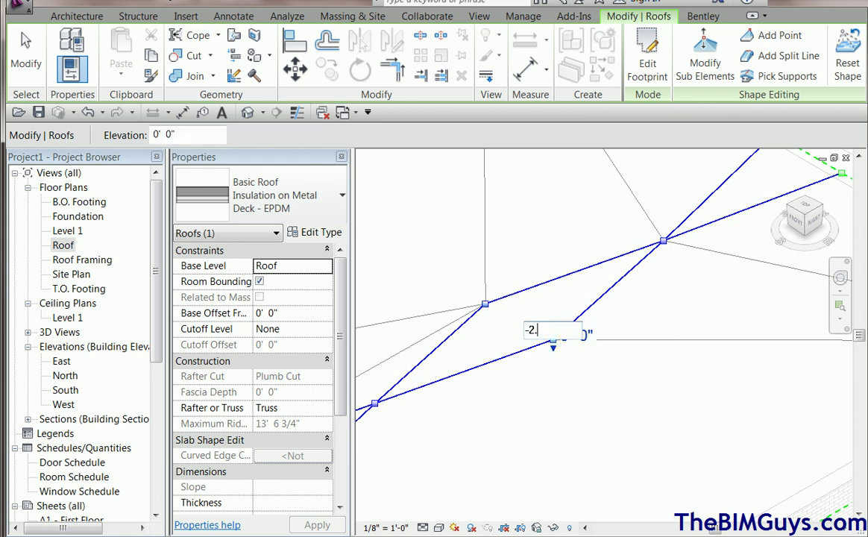
key(Return)
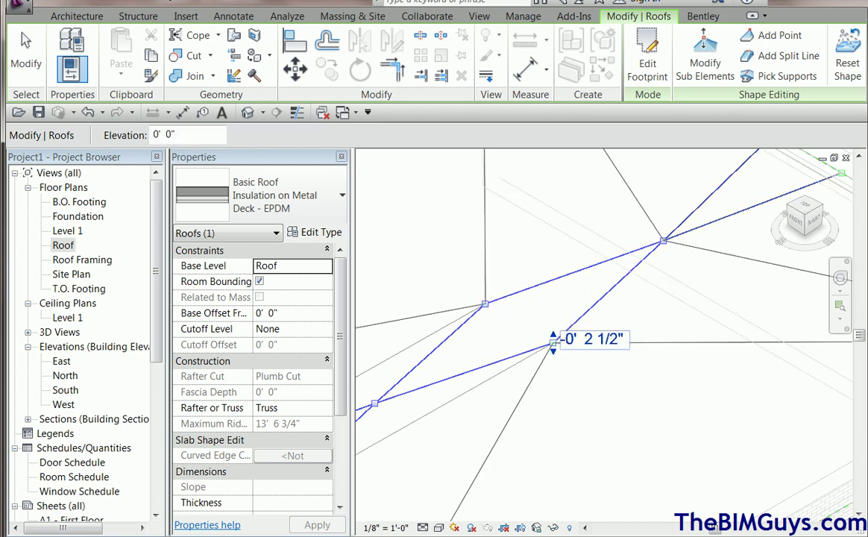
middle_drag(661, 431, 565, 447)
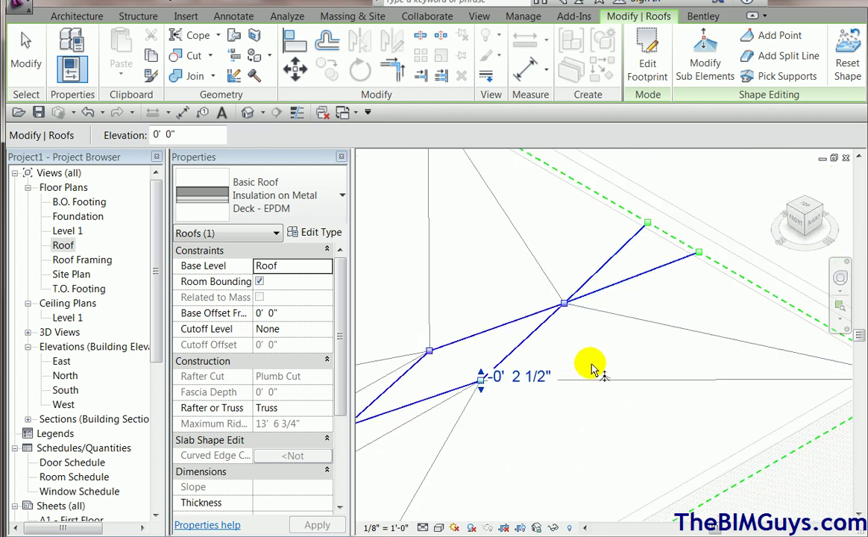
Step: Open the Roof floor plan and put the roof into shape editing with SE
double_click(64, 246)
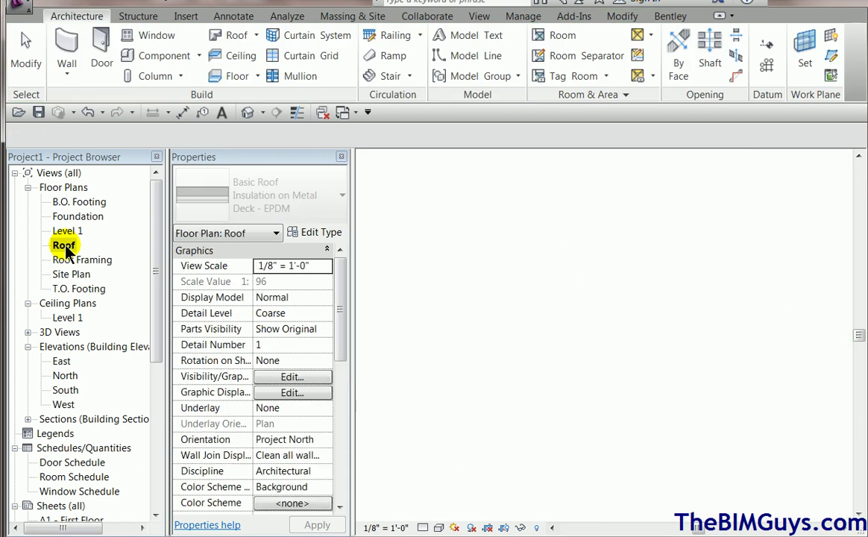
scroll(561, 293, up, 4)
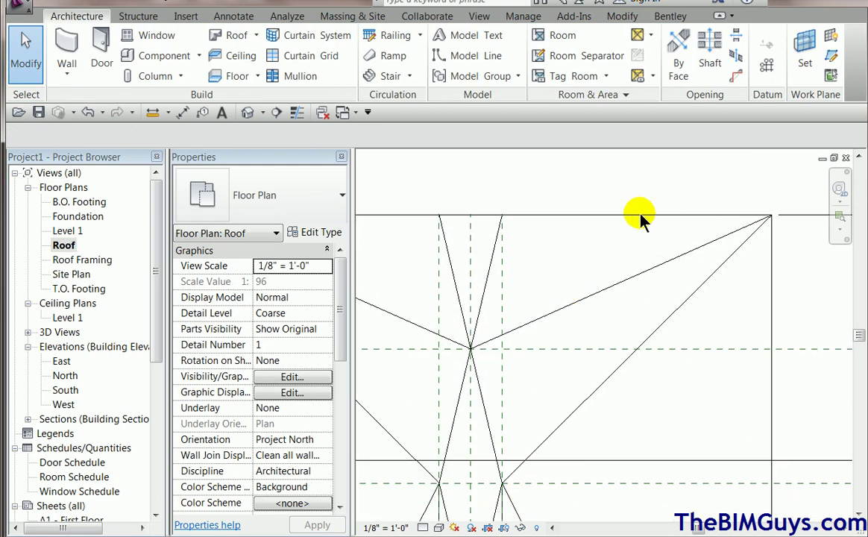
click(641, 217)
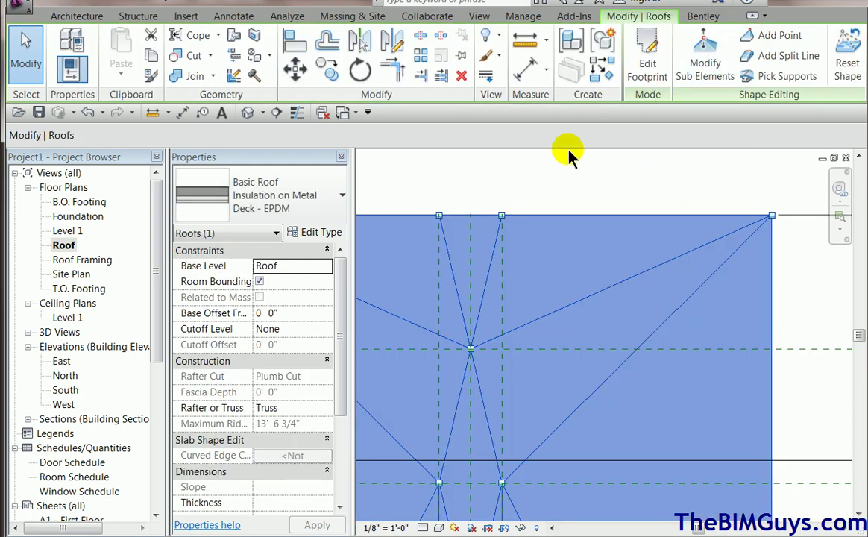
key(s)
key(e)
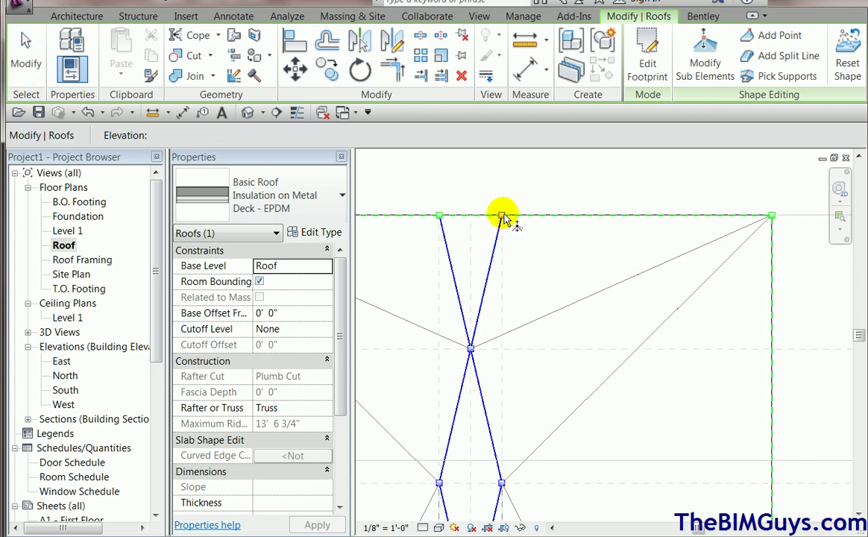
Step: Set both top-edge split-line endpoints to -2 1/2 inches
click(503, 216)
click(516, 211)
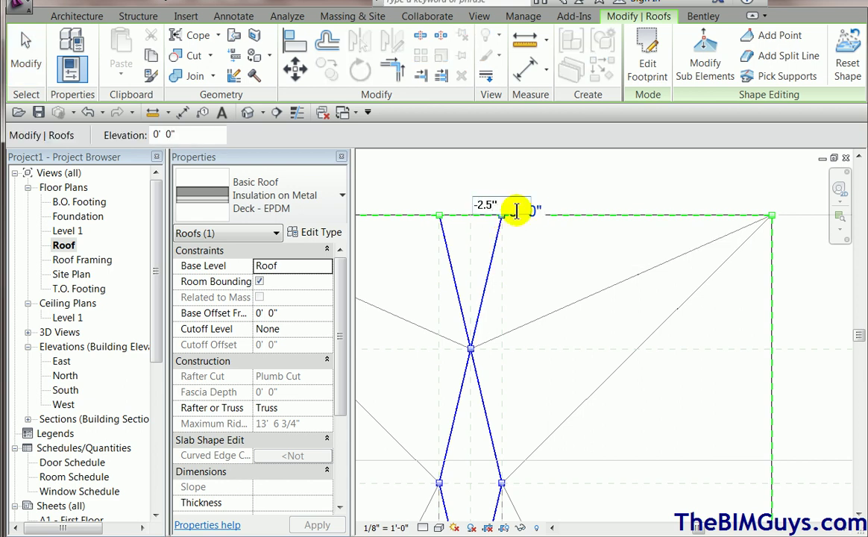
key(Return)
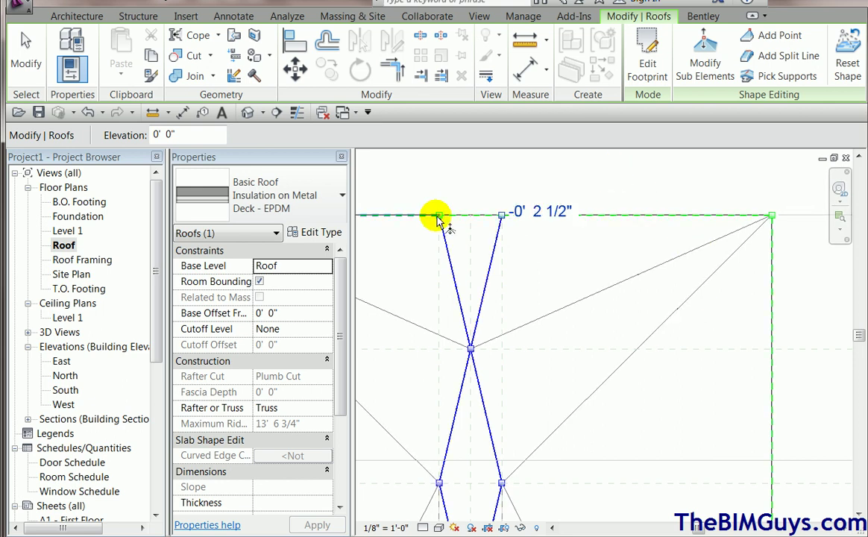
click(440, 217)
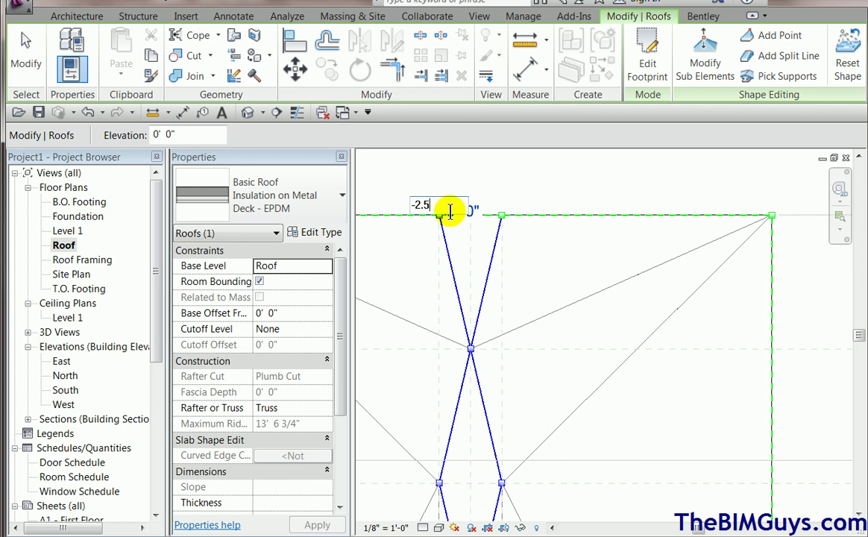
key(Return)
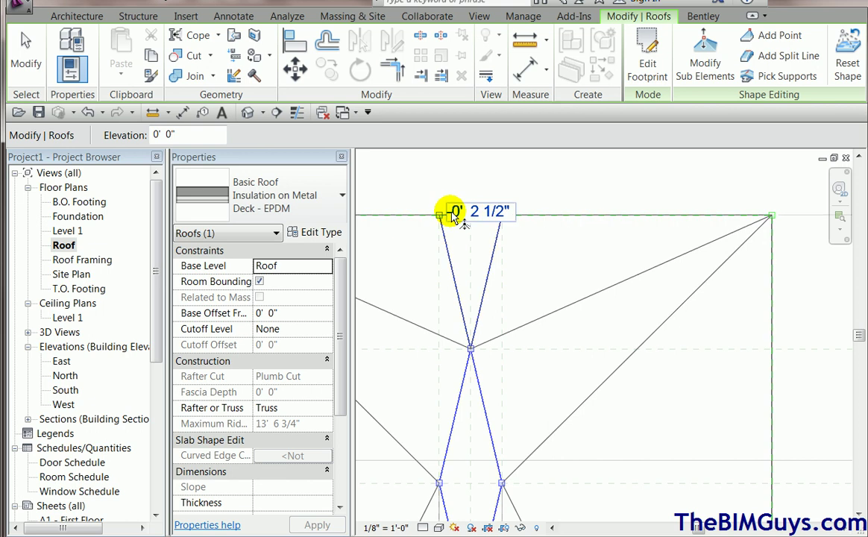
click(529, 154)
scroll(589, 179, down, 1)
scroll(589, 179, down, 1)
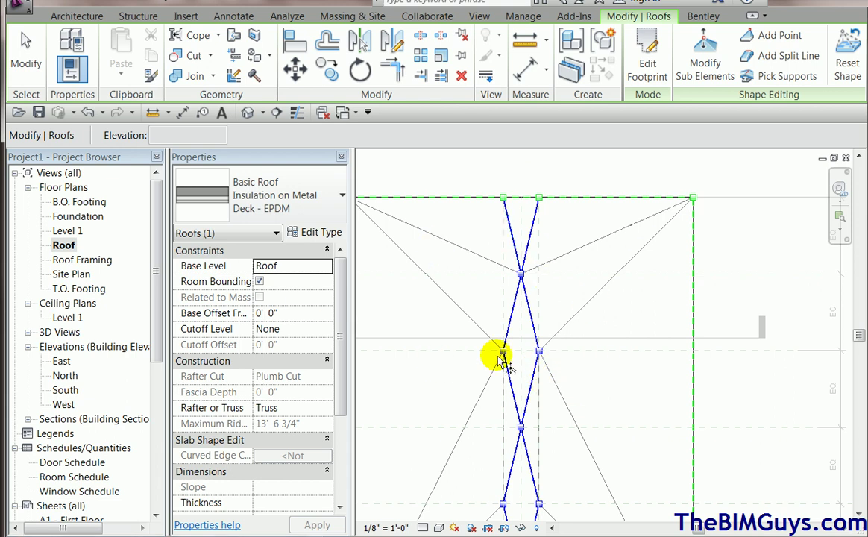
Step: Open the Section 1 view and centre the roof slab
click(742, 412)
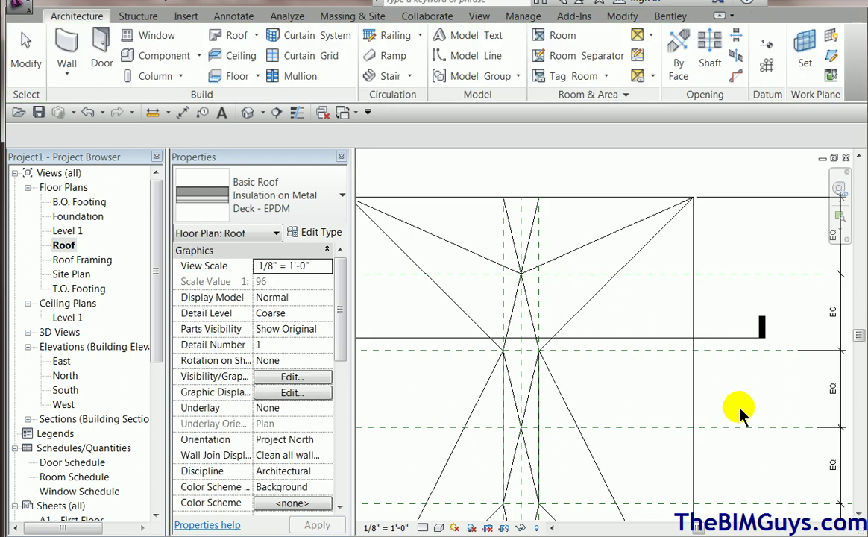
scroll(596, 395, down, 2)
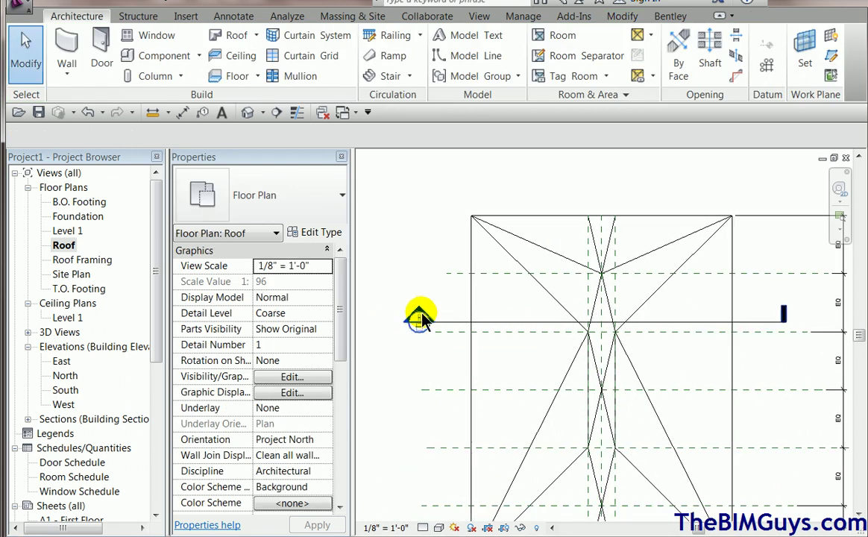
double_click(420, 317)
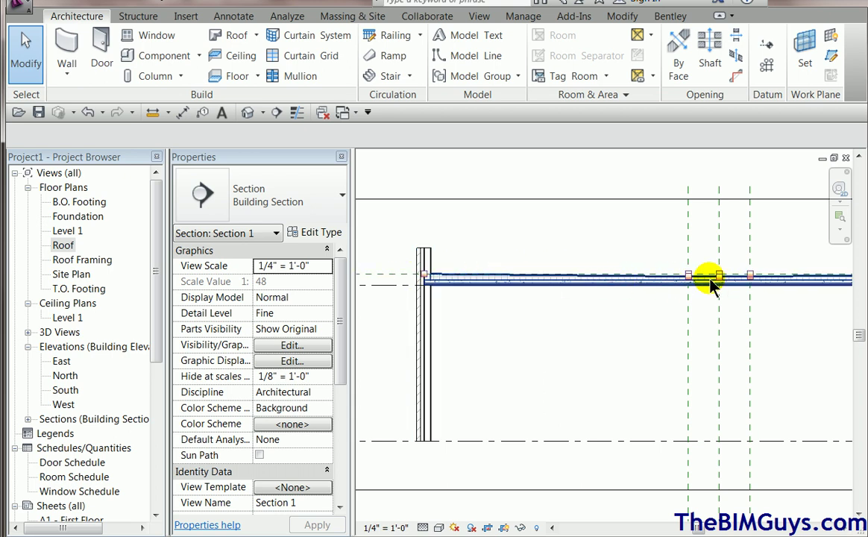
scroll(586, 308, up, 2)
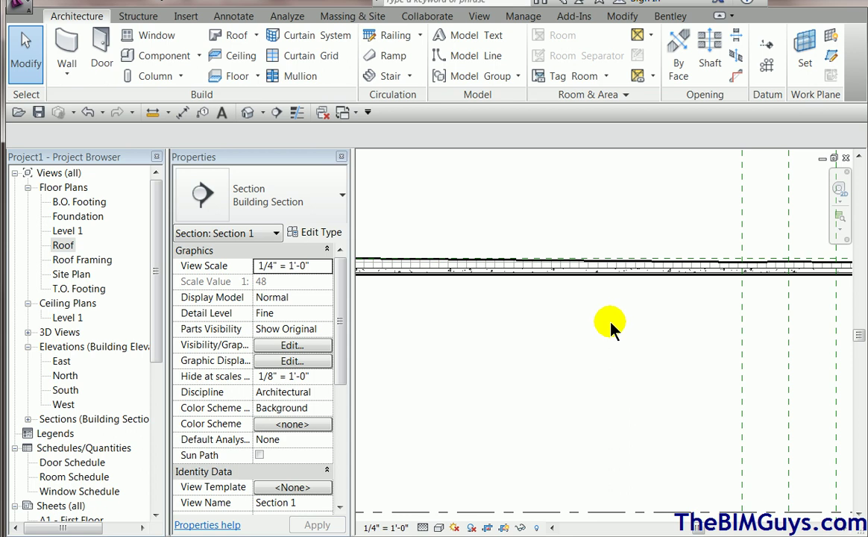
middle_drag(609, 328, 469, 347)
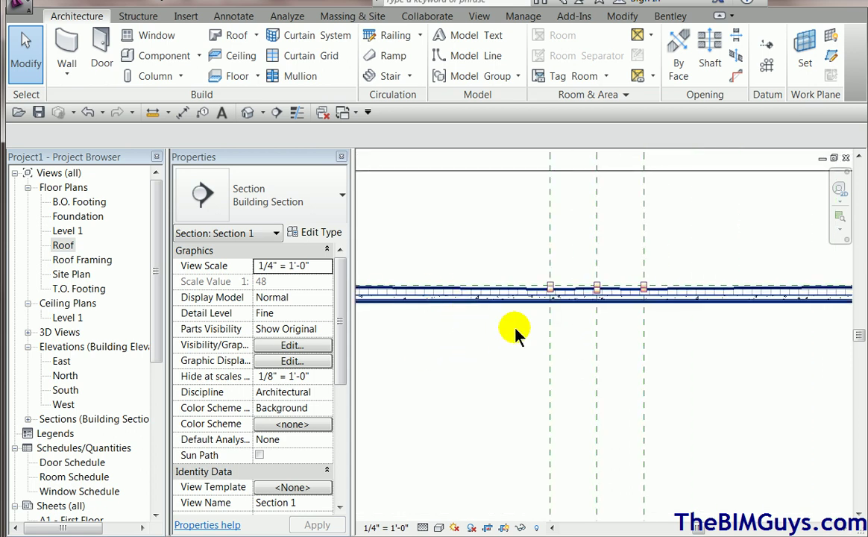
Step: Switch the section to Shaded visual style and spread the roof slab across the view
click(438, 527)
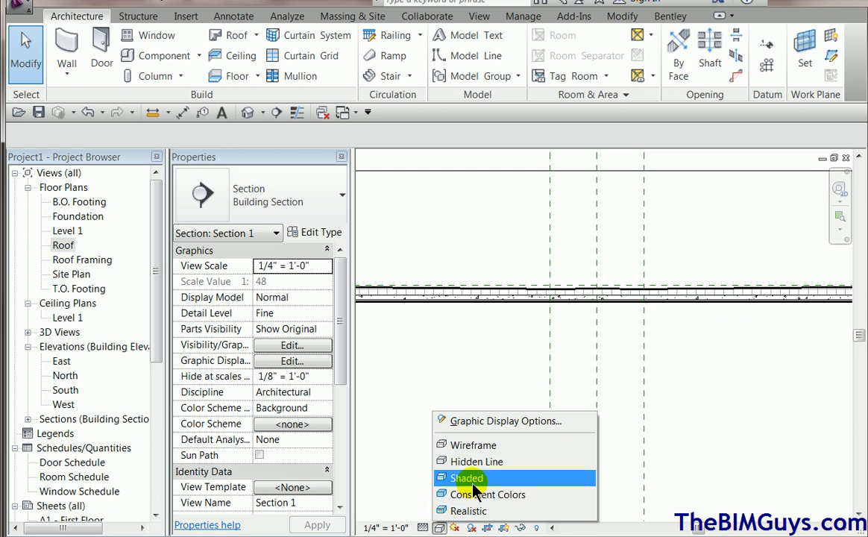
click(445, 474)
middle_drag(420, 333, 744, 347)
scroll(484, 294, up, 5)
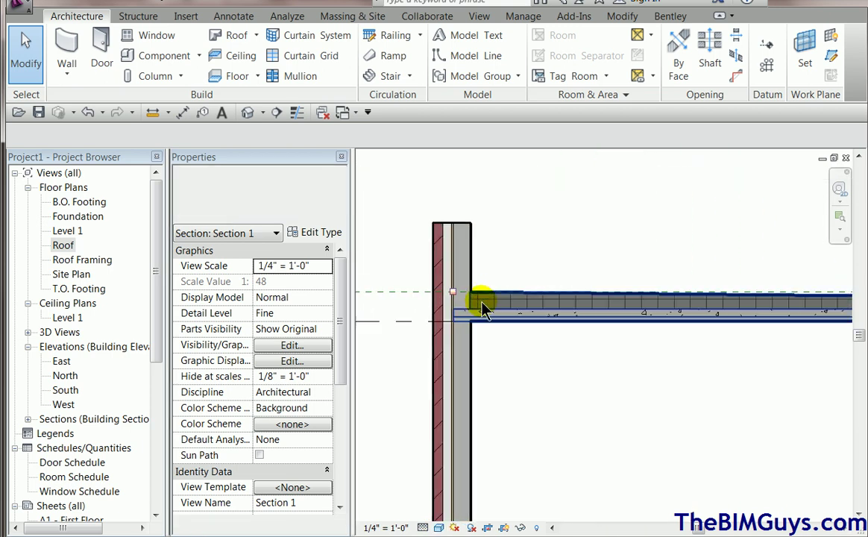
scroll(722, 452, down, 2)
middle_drag(721, 456, 359, 436)
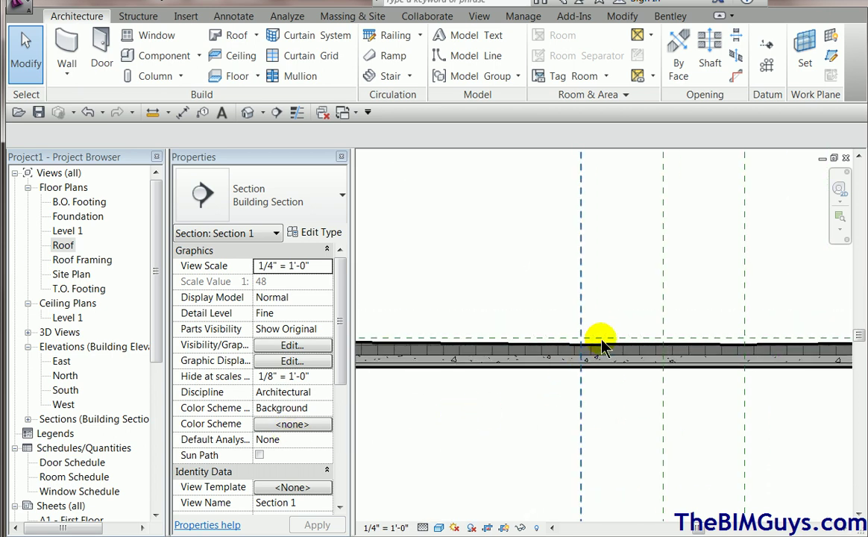
Step: In the roof type's layer structure, toggle the insulation layer's Variable setting off
click(600, 370)
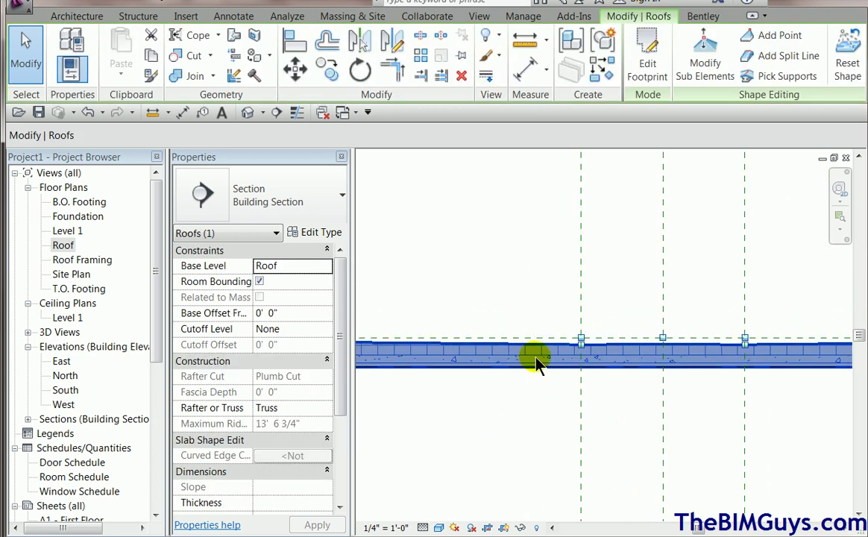
click(332, 232)
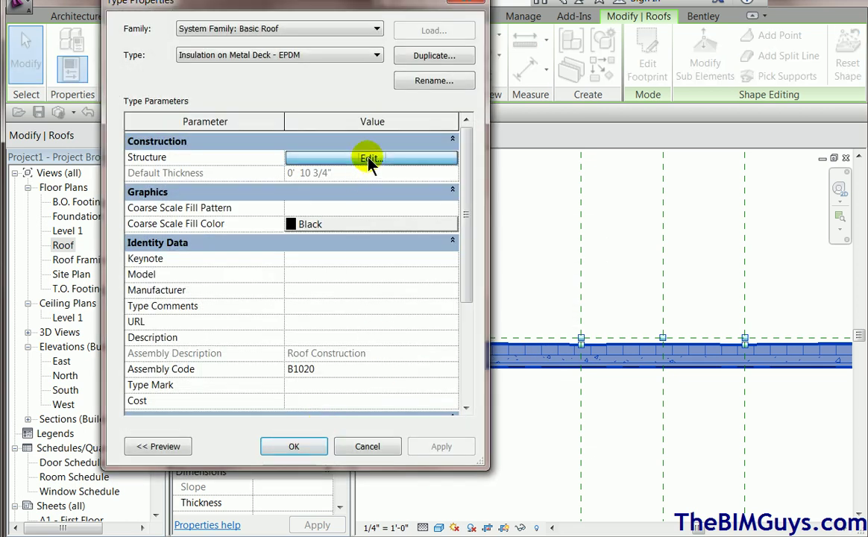
click(369, 158)
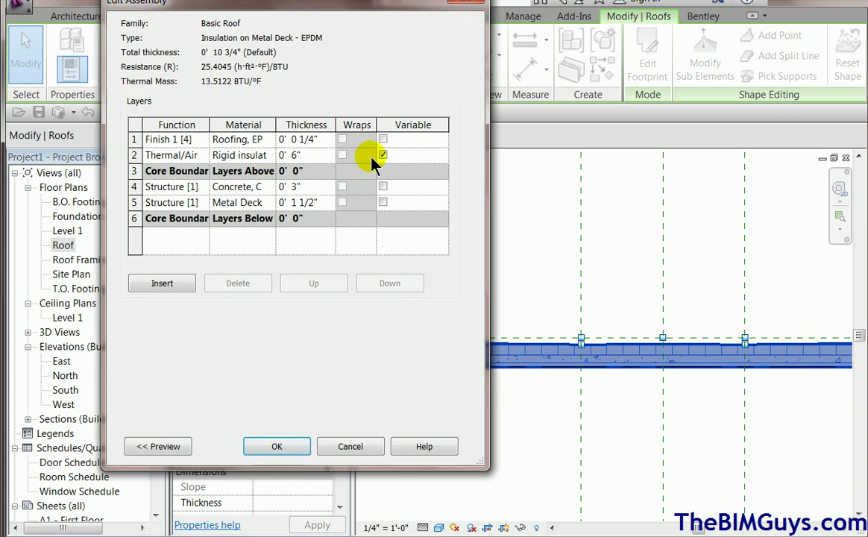
click(176, 445)
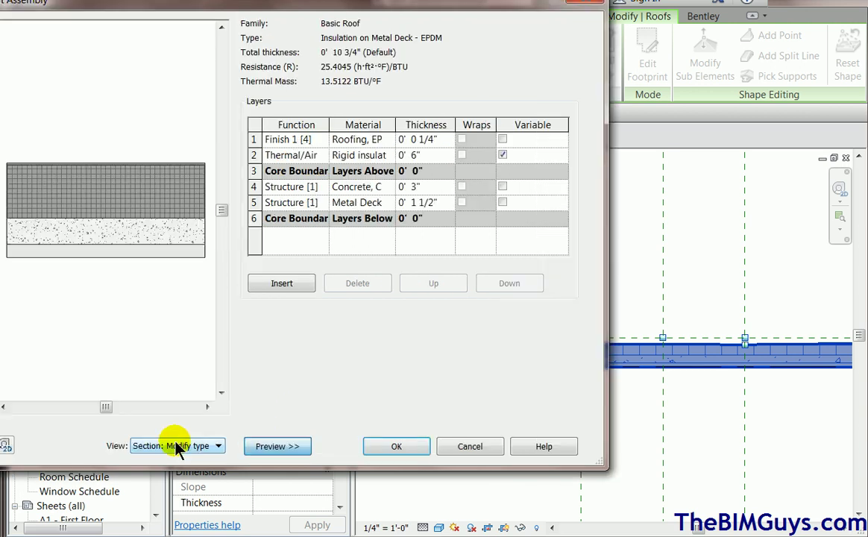
click(503, 156)
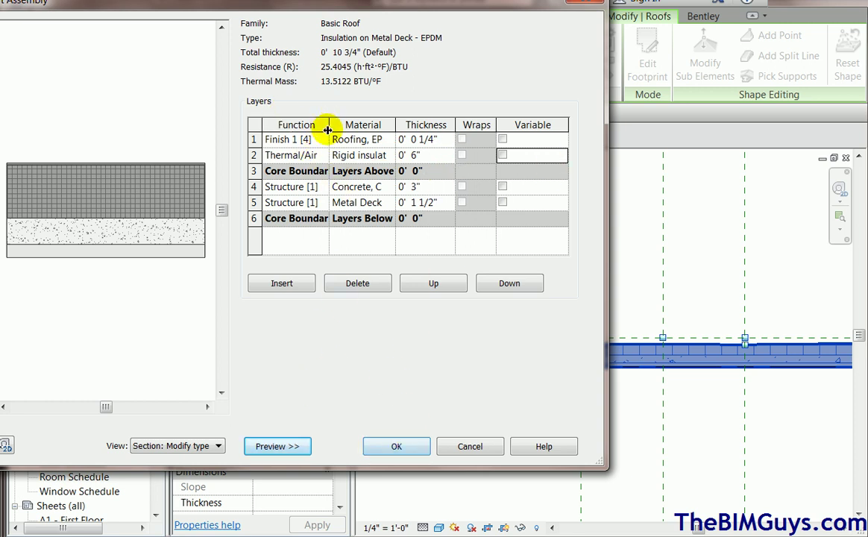
click(396, 445)
click(403, 447)
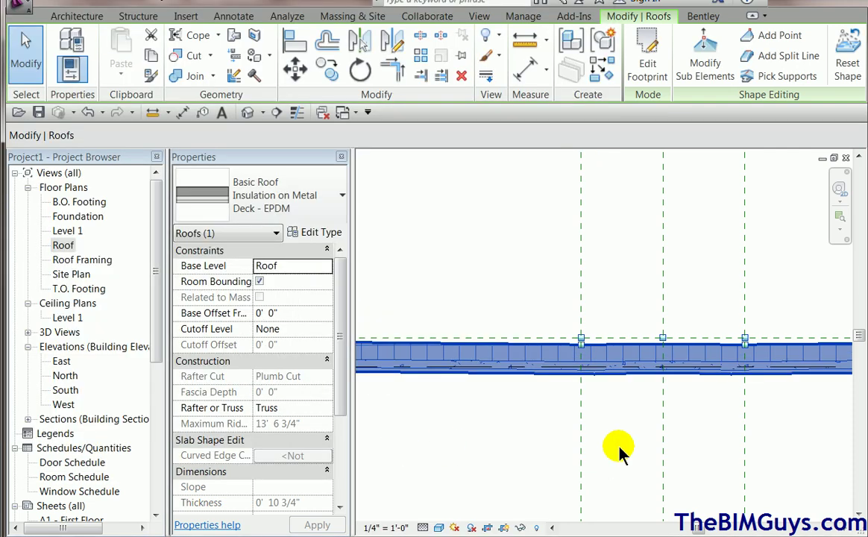
click(485, 441)
scroll(485, 446, down, 1)
middle_drag(485, 446, 569, 428)
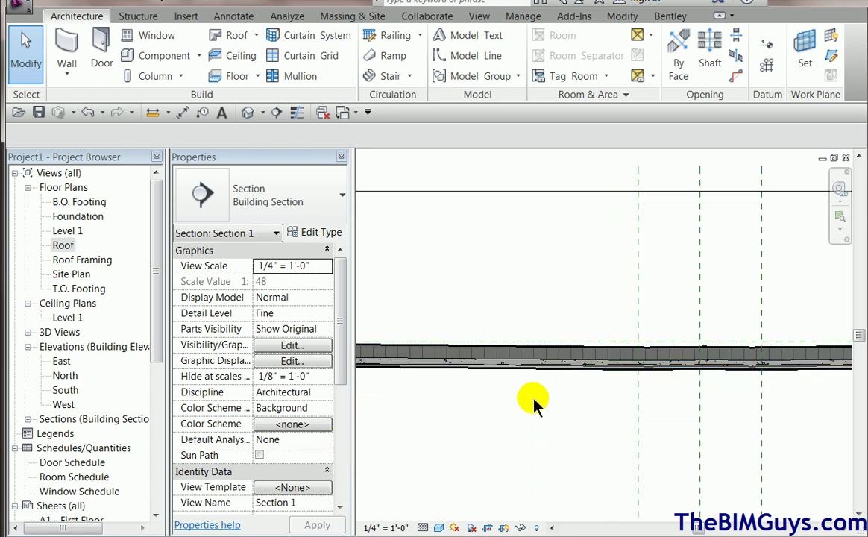
Step: Make the 6" rigid insulation layer variable in thickness and frame the full section
click(564, 372)
click(322, 232)
click(492, 159)
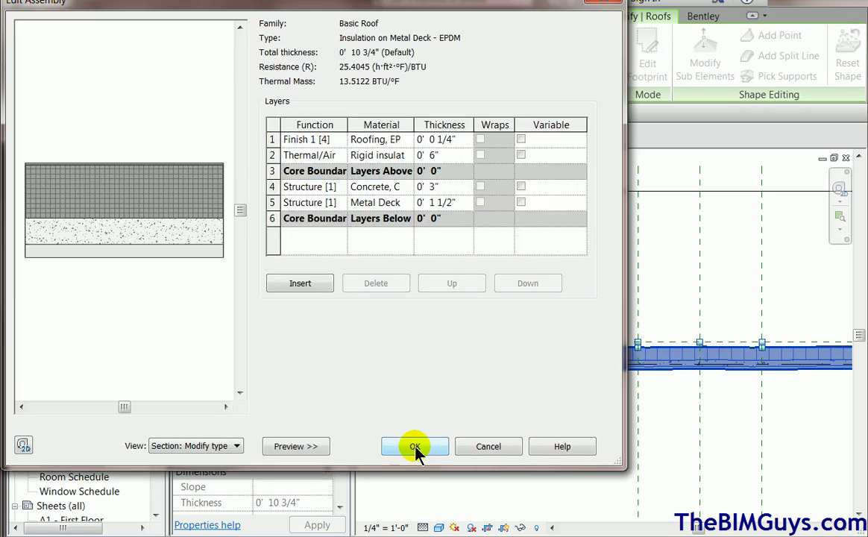
click(520, 155)
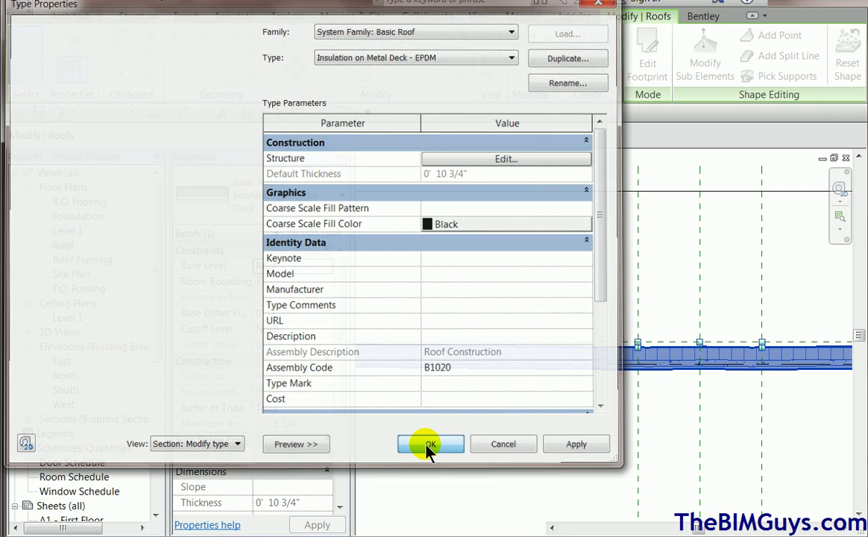
click(428, 446)
click(477, 423)
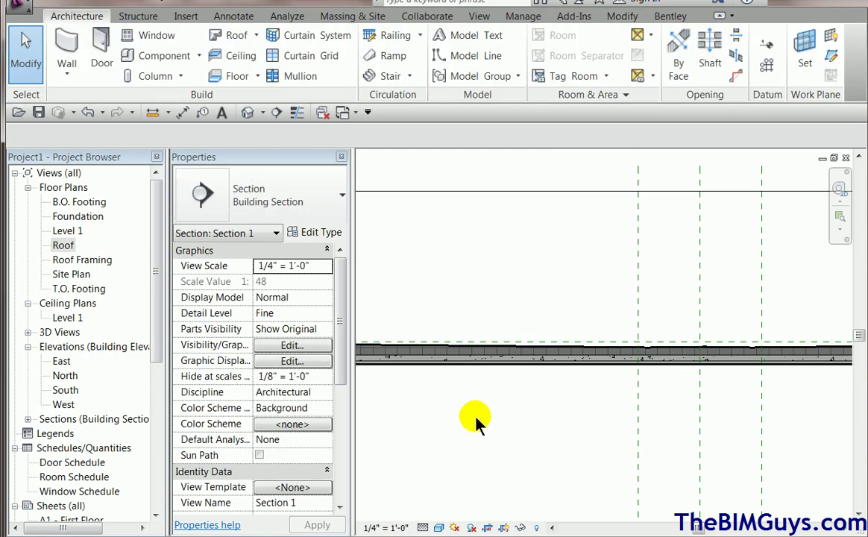
middle_drag(477, 422, 612, 407)
scroll(612, 407, down, 3)
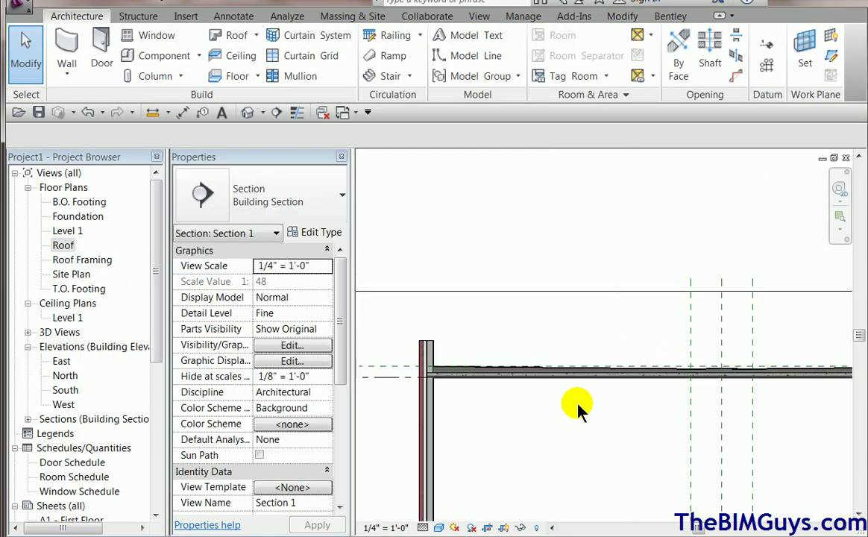
scroll(635, 413, down, 3)
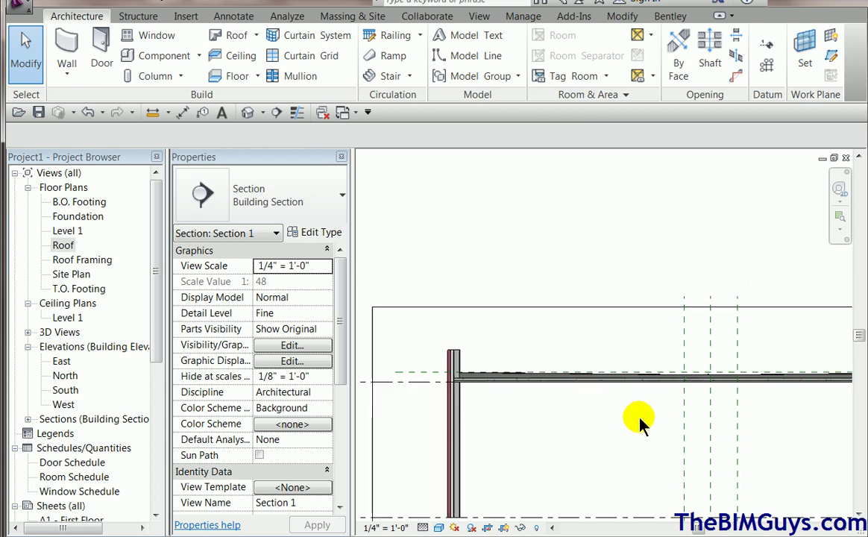
middle_drag(635, 413, 511, 420)
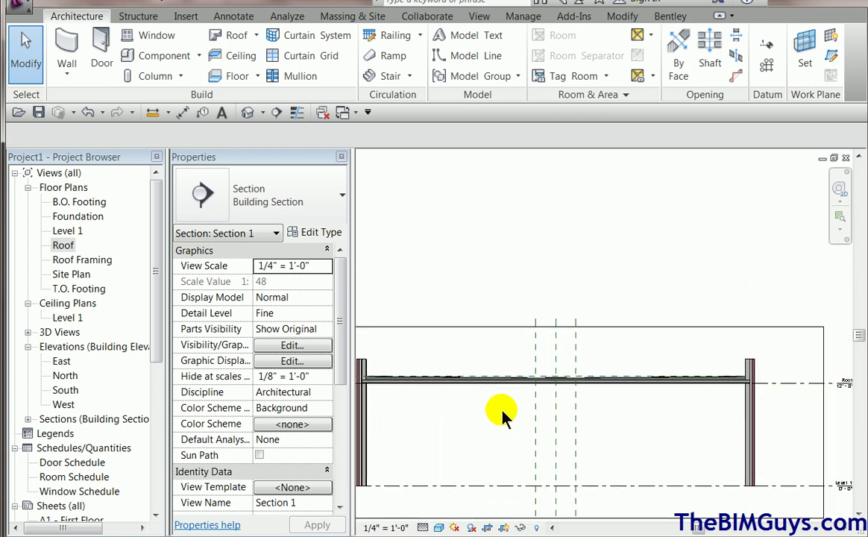
Step: Sketch a small rectangle inside the roof footprint near its upper left and finish the edit
double_click(63, 247)
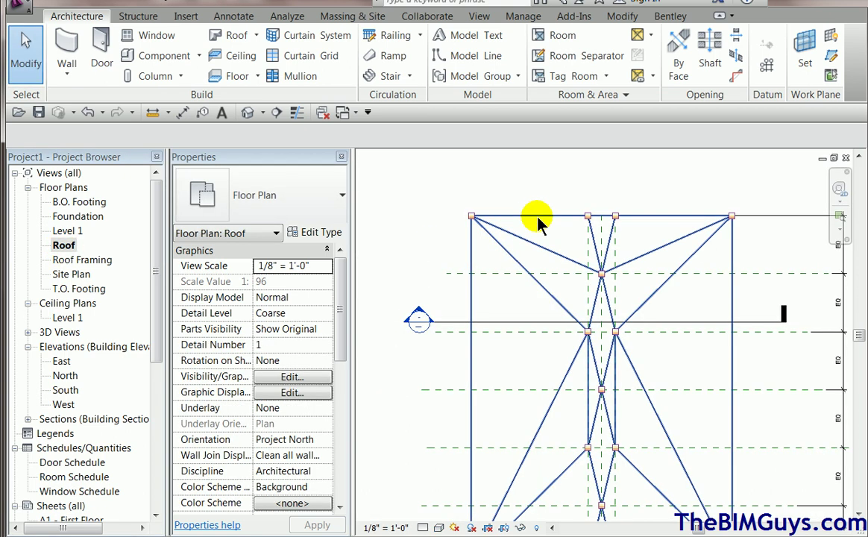
click(538, 221)
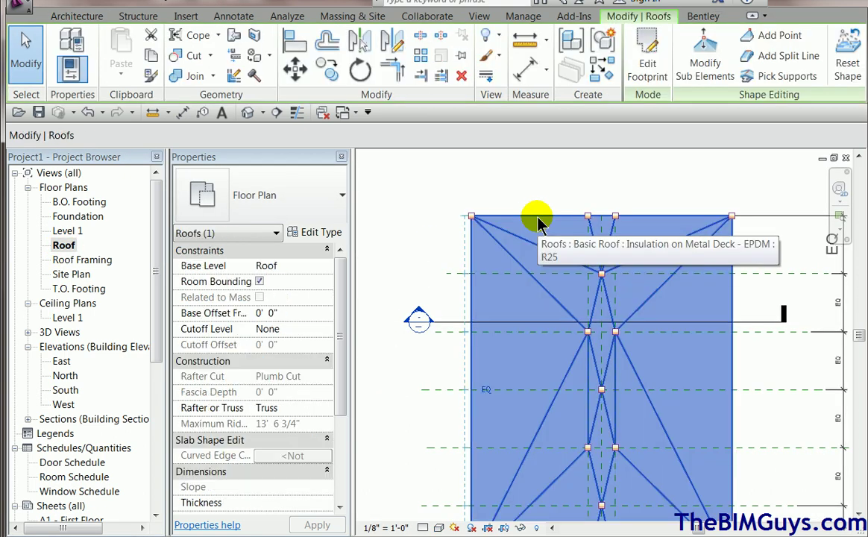
click(645, 73)
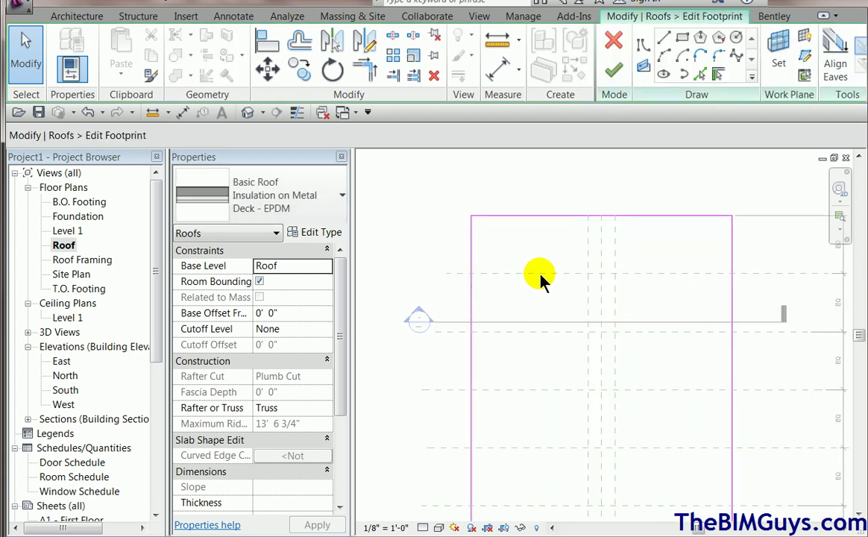
click(682, 37)
click(528, 260)
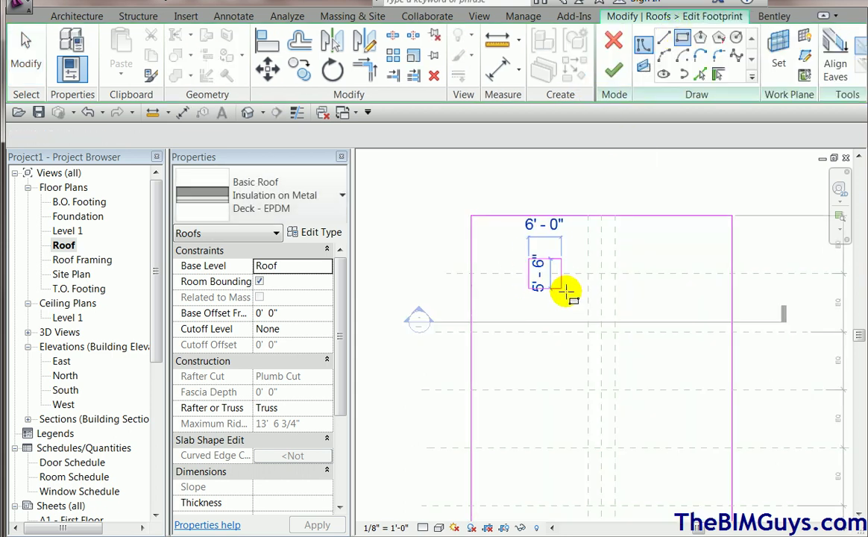
click(587, 301)
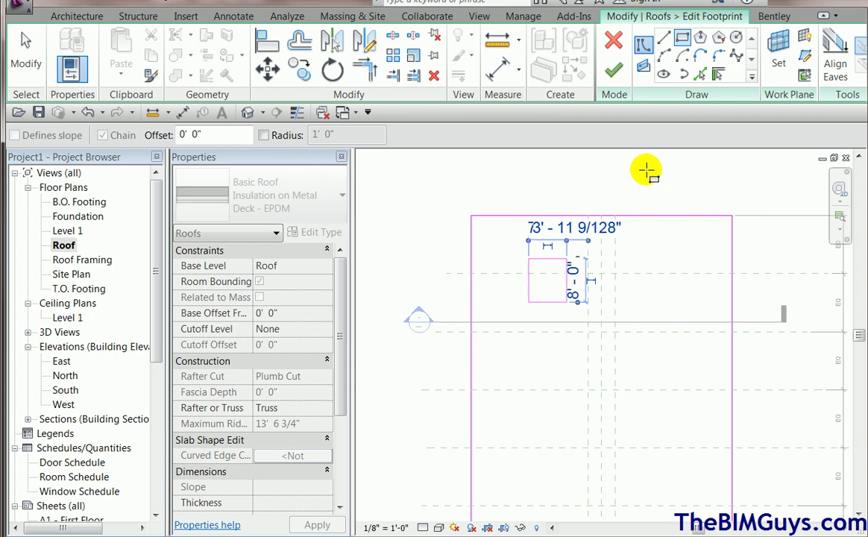
click(613, 69)
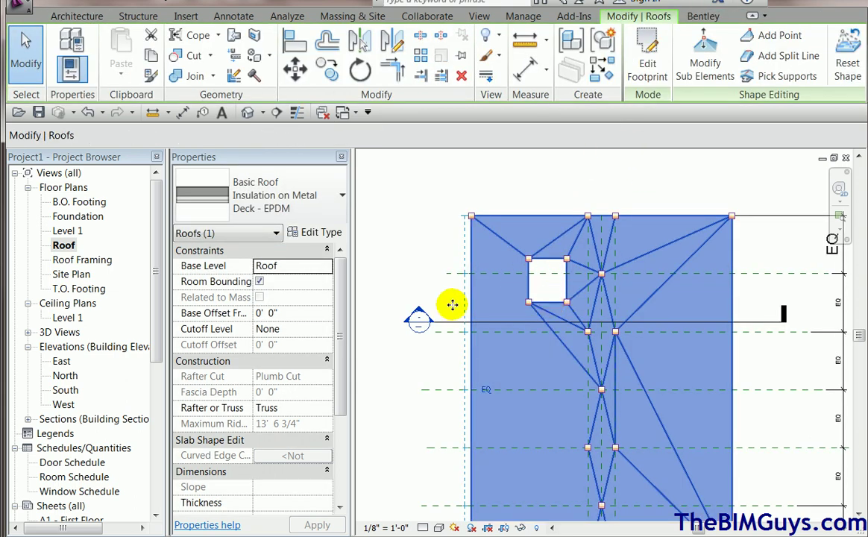
Step: Drag the section line up so it passes through the roof opening
click(398, 283)
click(459, 330)
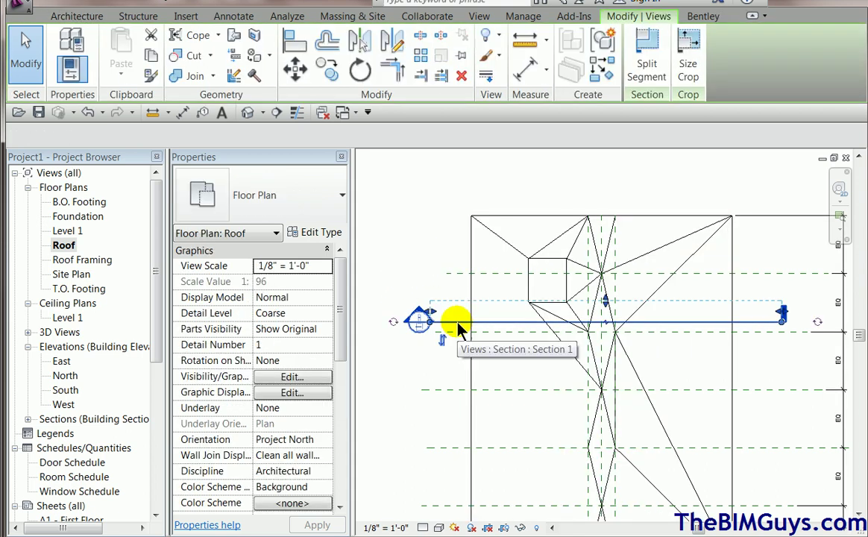
ctrl+drag(449, 320, 460, 269)
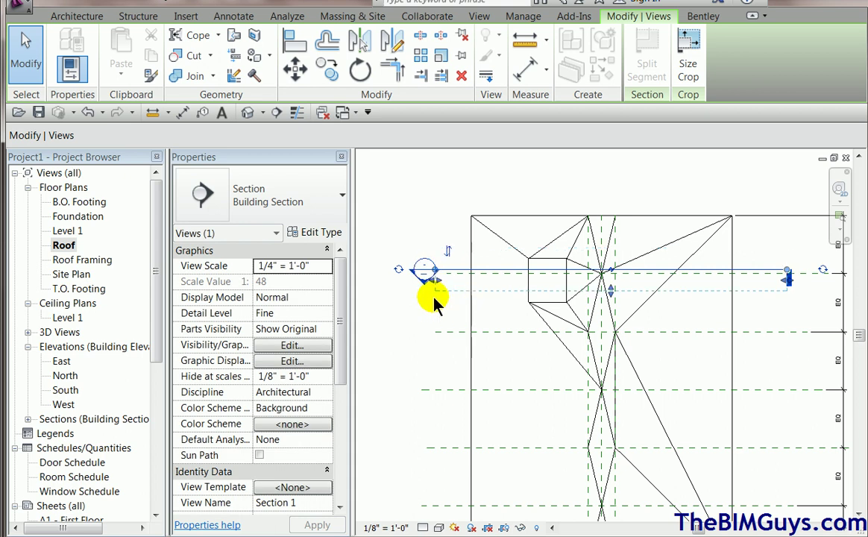
click(439, 225)
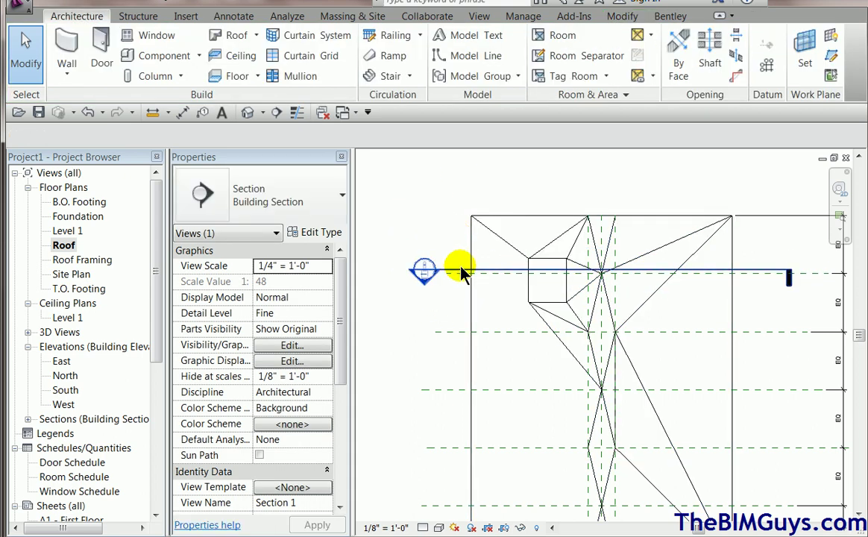
Step: View the cut in Section 1, then return to the Roof plan
click(447, 250)
double_click(425, 262)
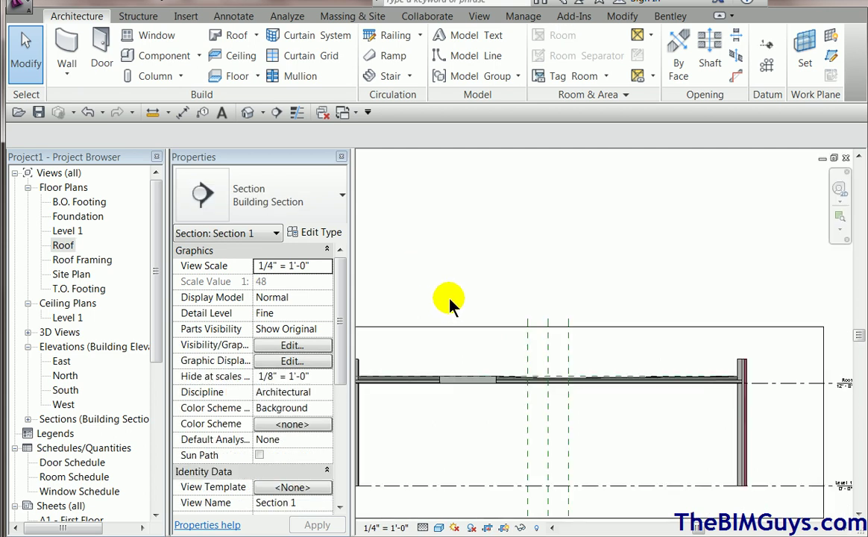
middle_drag(451, 300, 578, 321)
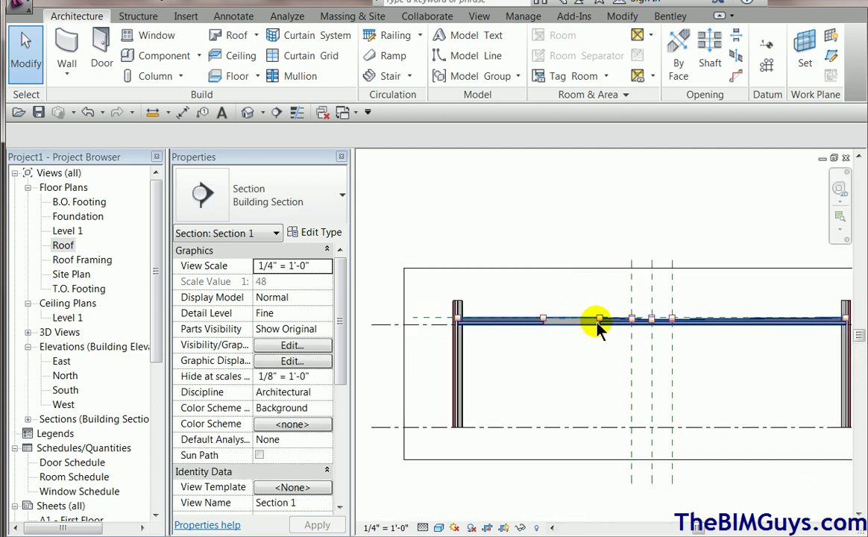
double_click(67, 248)
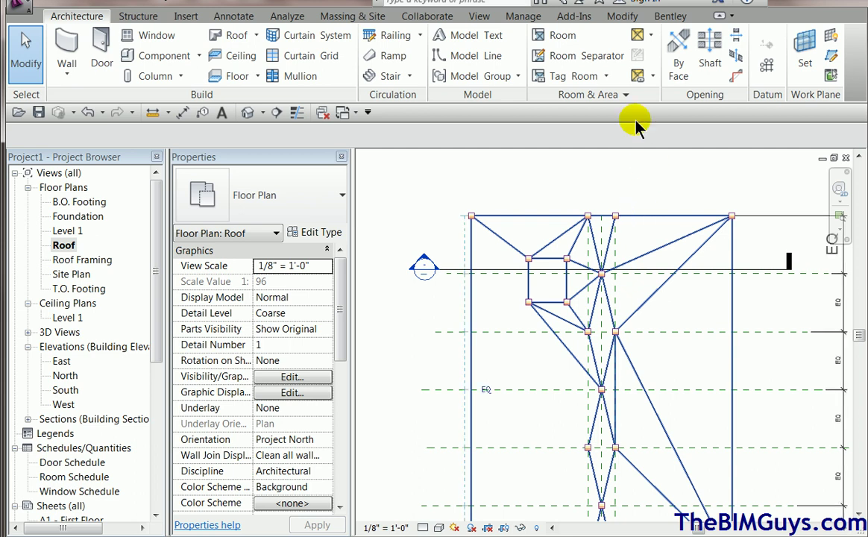
Step: Delete the small rectangle's four sketch lines from the roof footprint and finish editing
click(639, 217)
click(647, 50)
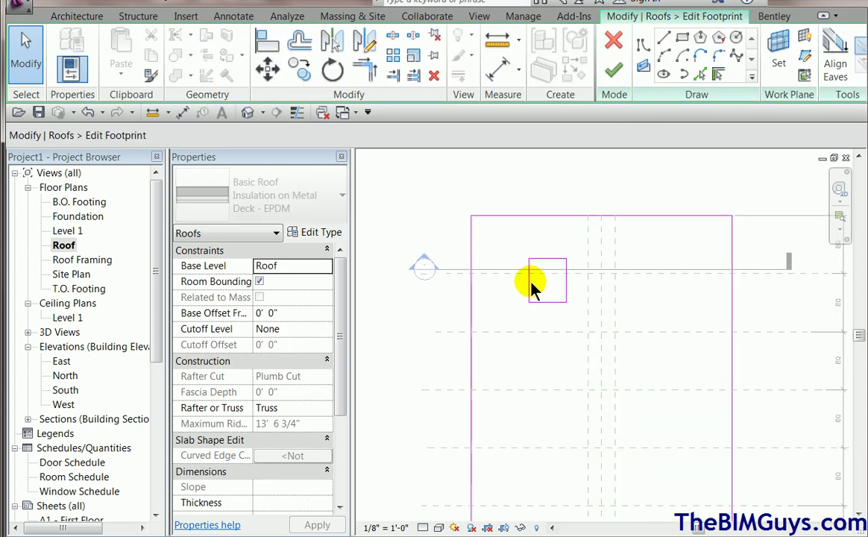
click(529, 283)
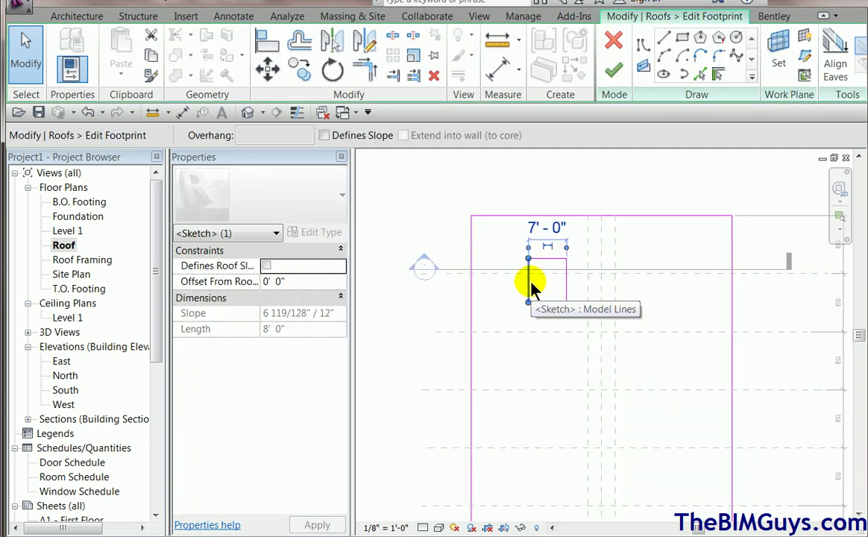
key(Delete)
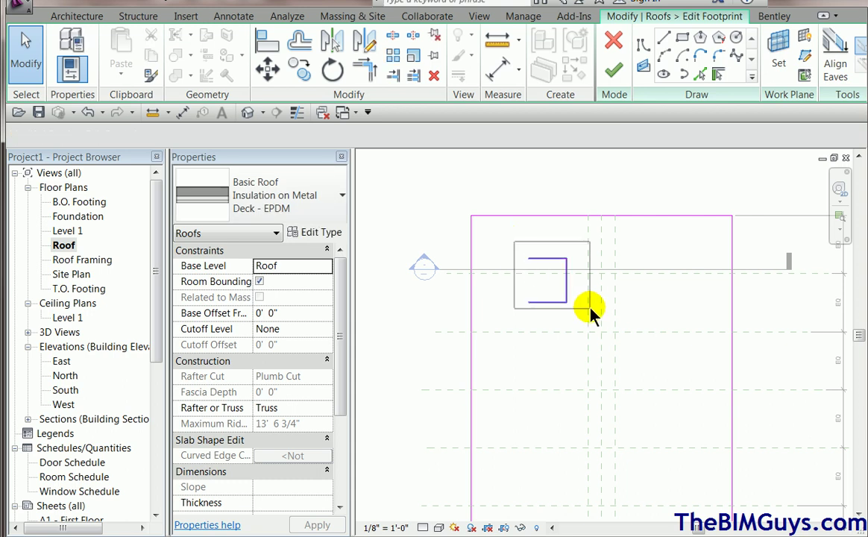
key(Tab)
click(576, 298)
key(Delete)
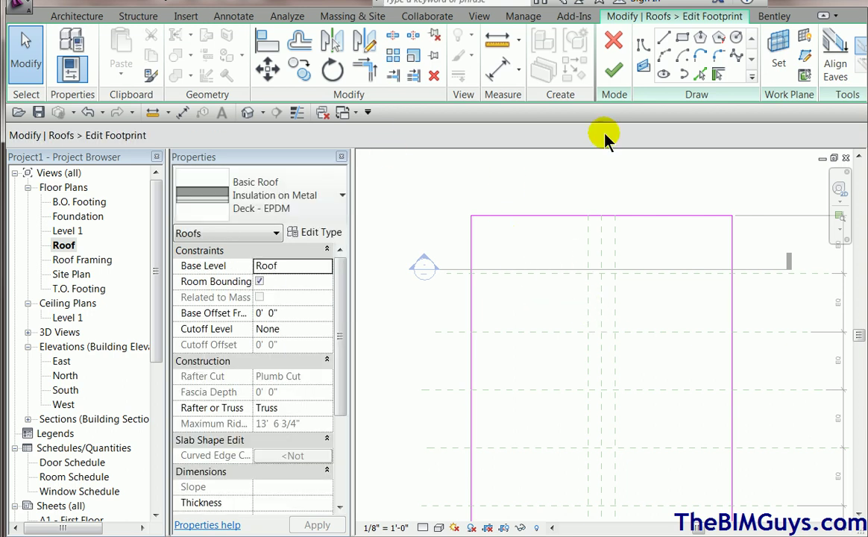
click(613, 70)
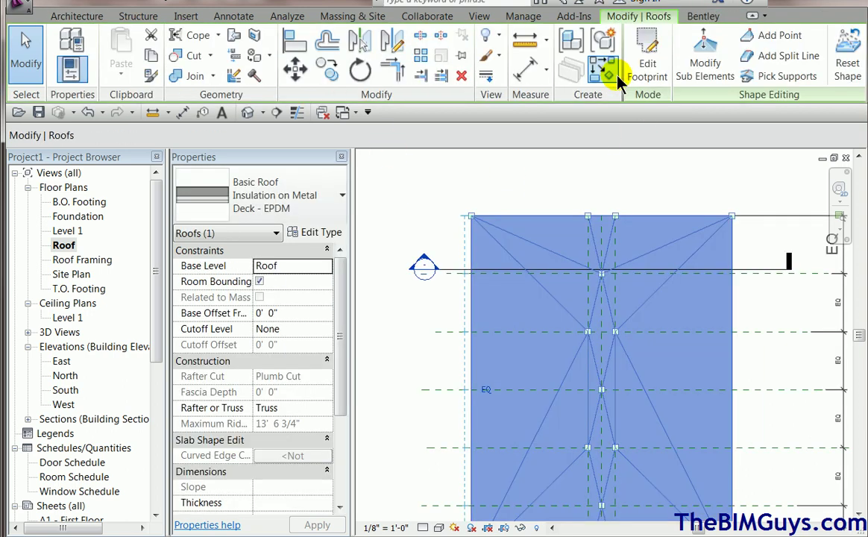
Step: Draw a rectangular shaft opening sketch over the roof's upper-left area
click(83, 20)
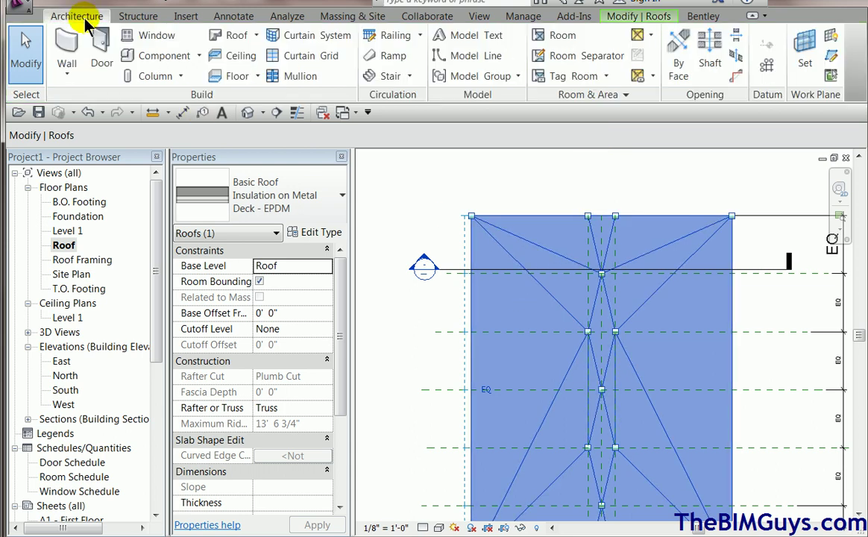
click(710, 46)
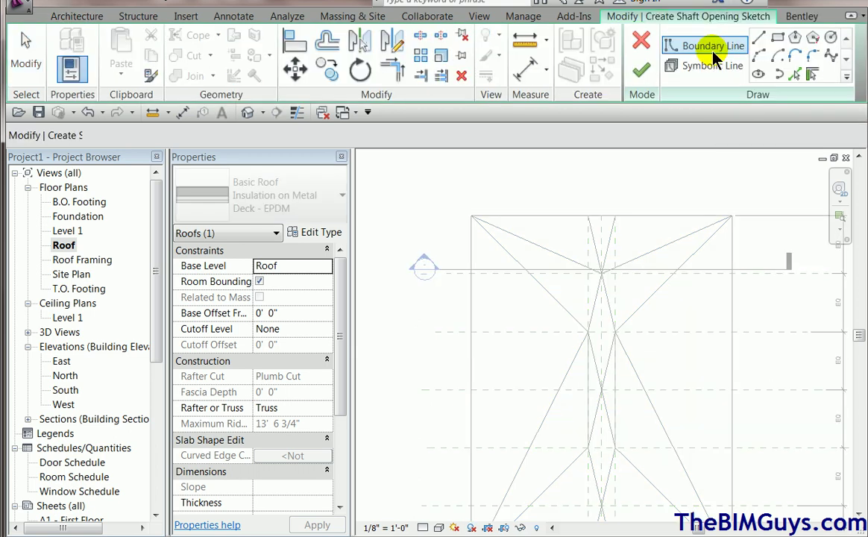
click(779, 39)
click(481, 216)
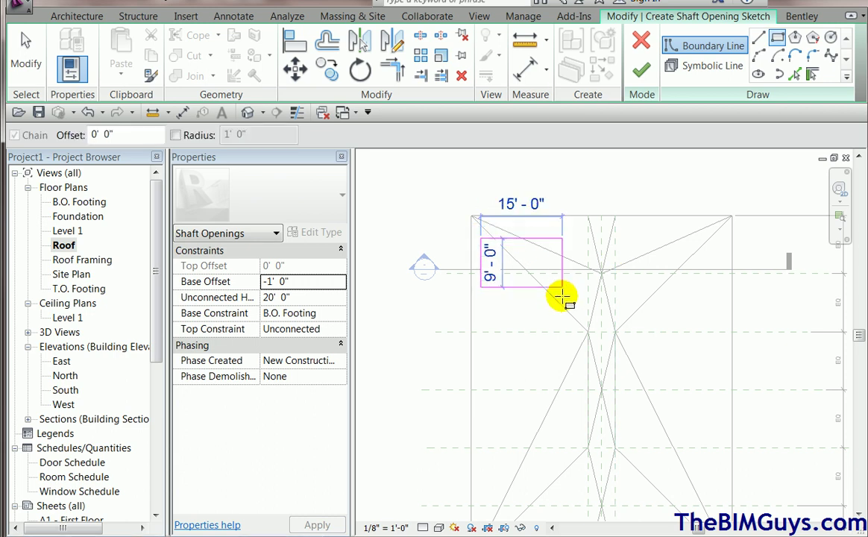
click(561, 296)
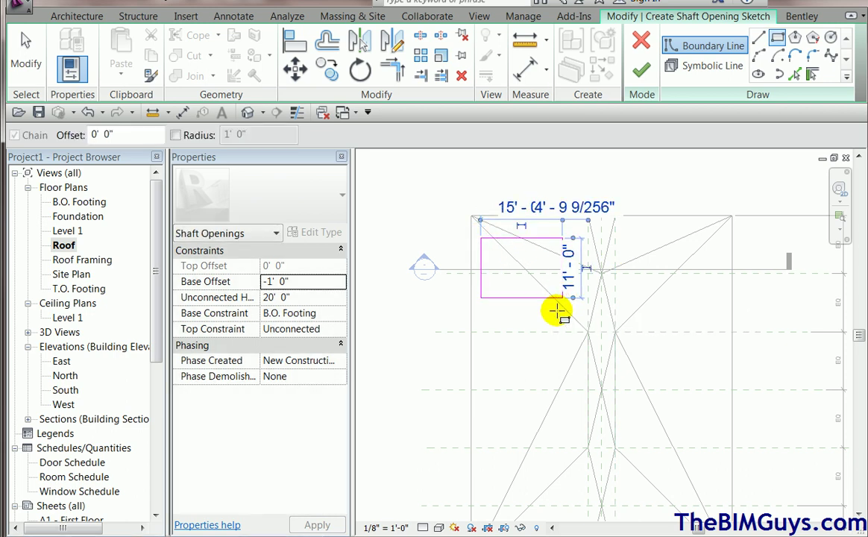
key(Escape)
key(Escape)
Step: Drag the sketch's left edge inward to narrow it and finish the shaft
click(479, 284)
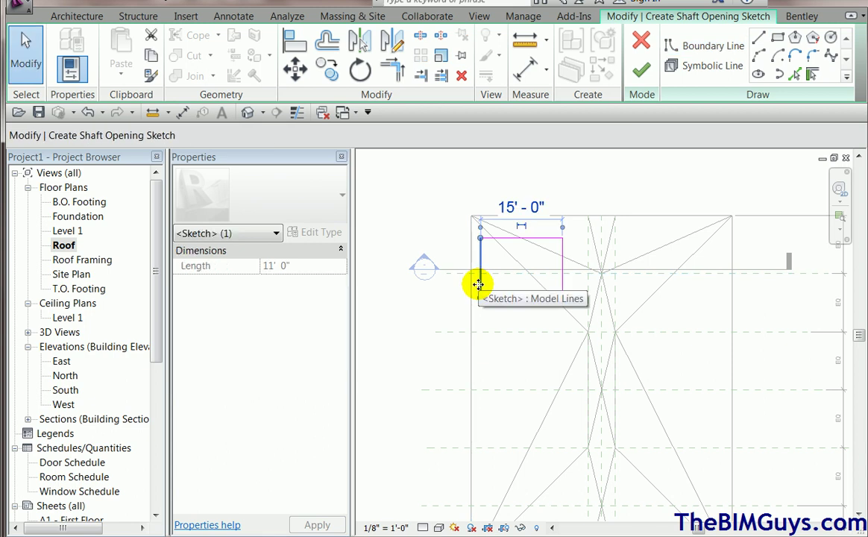
drag(477, 284, 508, 282)
key(Escape)
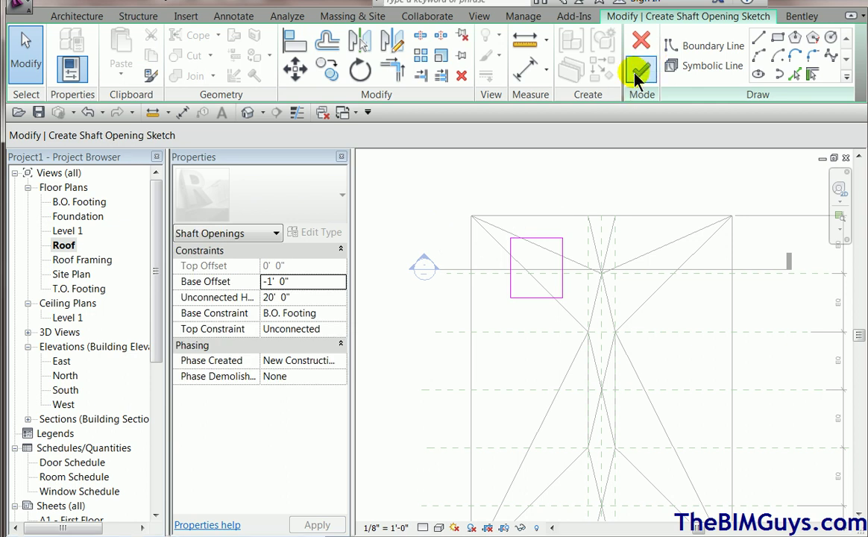
click(637, 72)
click(421, 248)
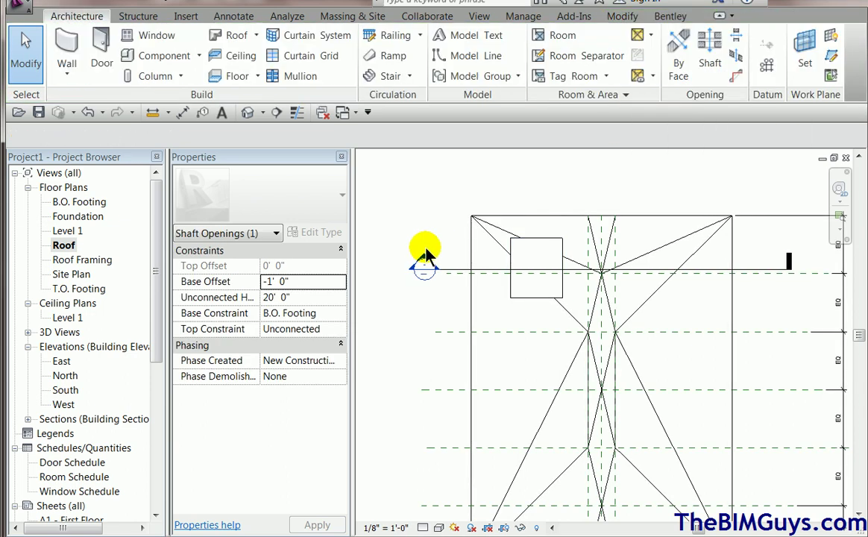
double_click(426, 264)
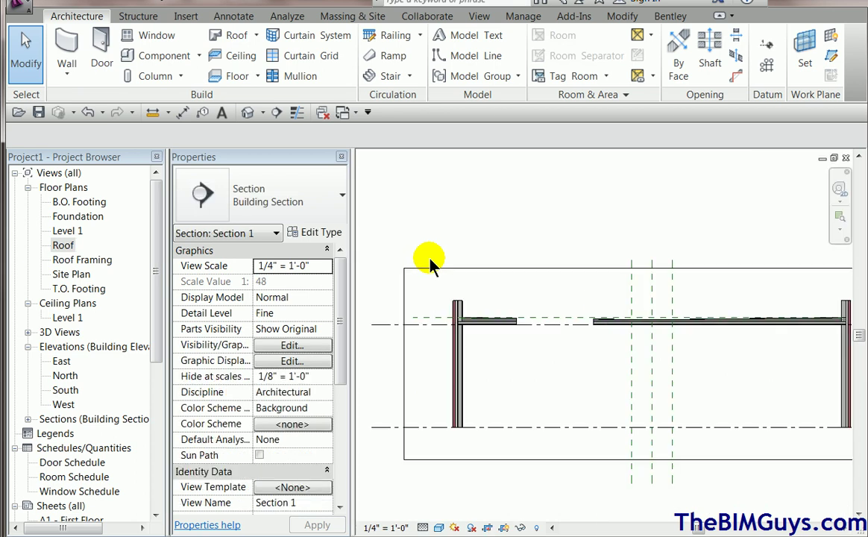
scroll(511, 325, up, 4)
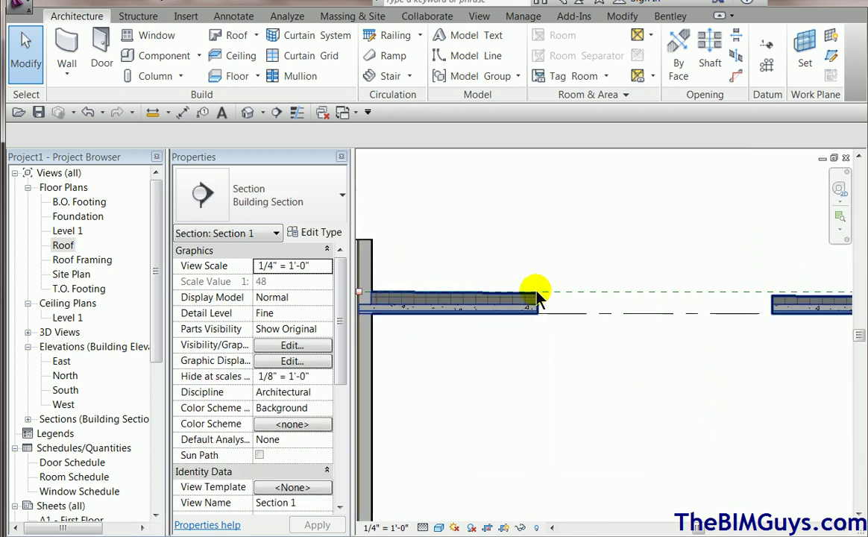
key(ctrl+Tab)
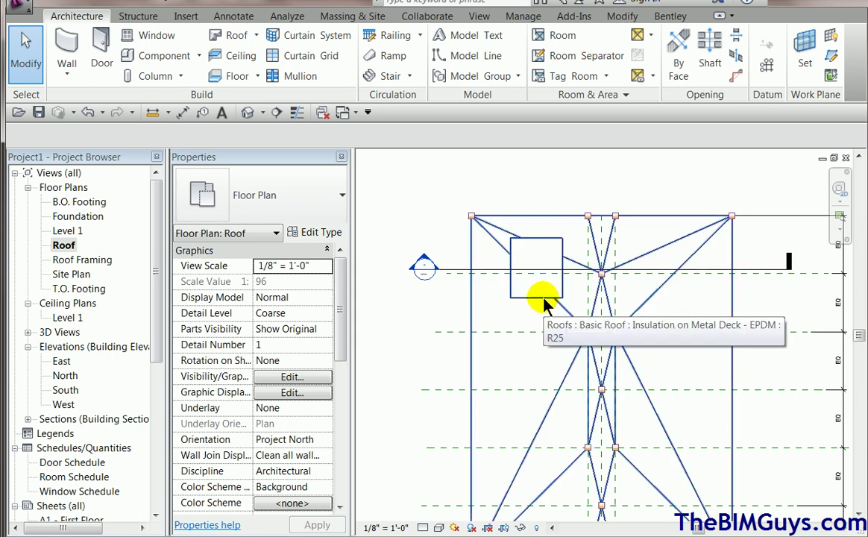
Step: Deselect the shaft opening and re-centre the roof in the plan
click(536, 238)
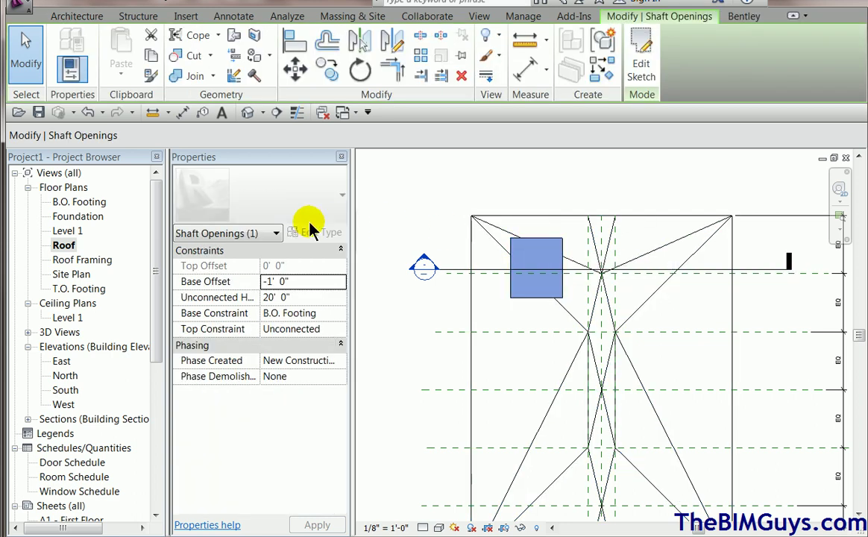
click(558, 196)
scroll(589, 343, up, 5)
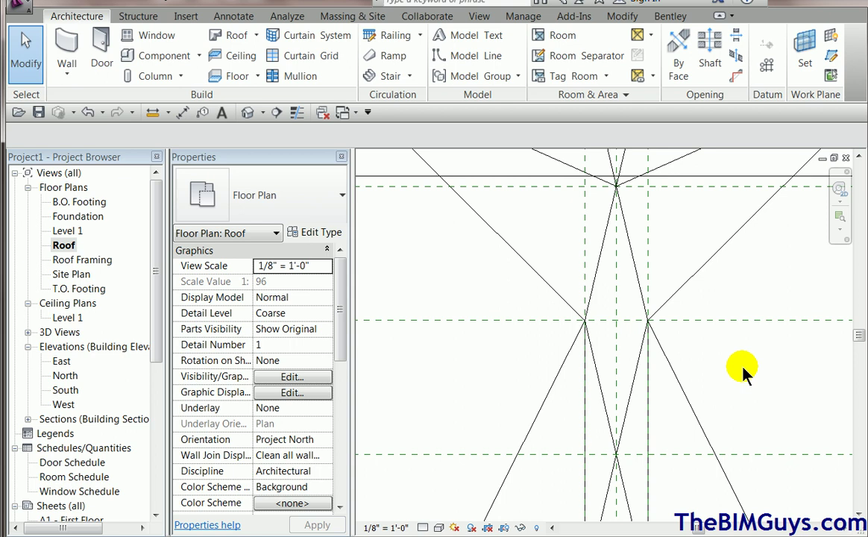
scroll(742, 373, down, 3)
middle_drag(744, 365, 591, 372)
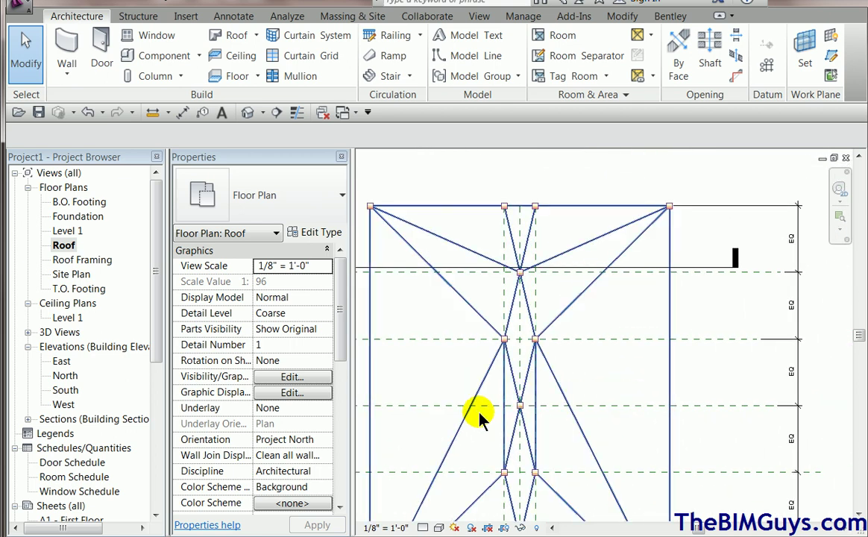
scroll(482, 289, up, 2)
scroll(481, 290, up, 1)
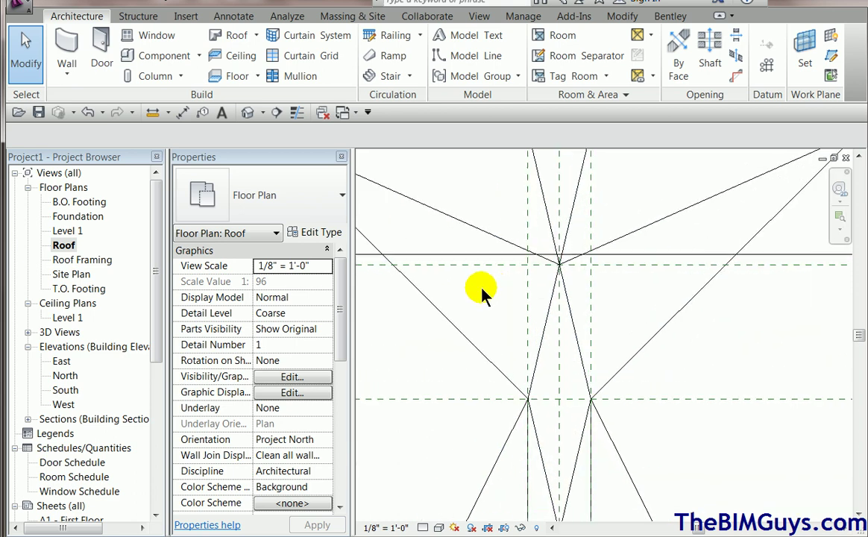
Step: Hide the Reference Planes category in the Roof plan view
click(489, 267)
right_click(490, 269)
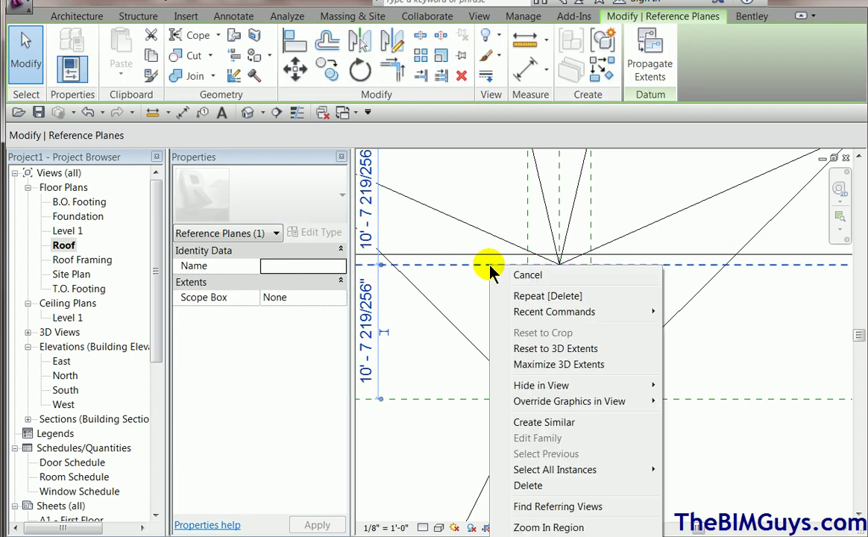
mouse_move(536, 385)
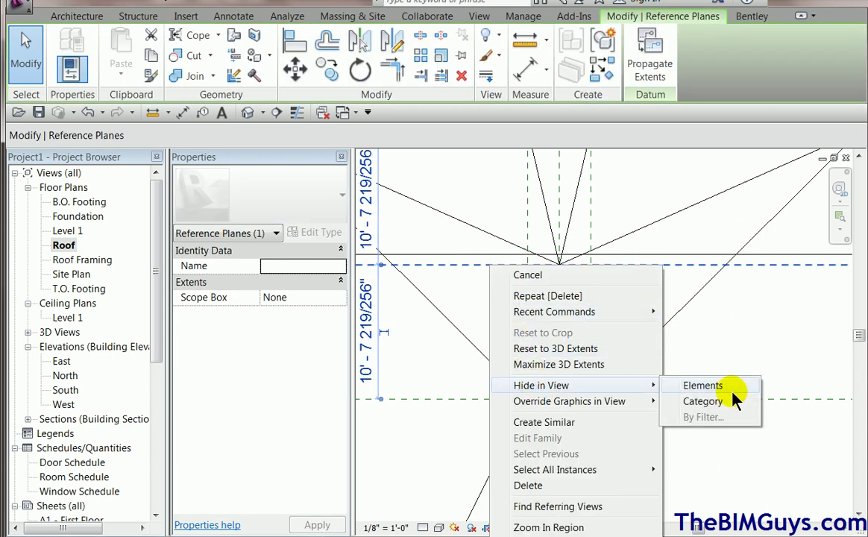
click(736, 402)
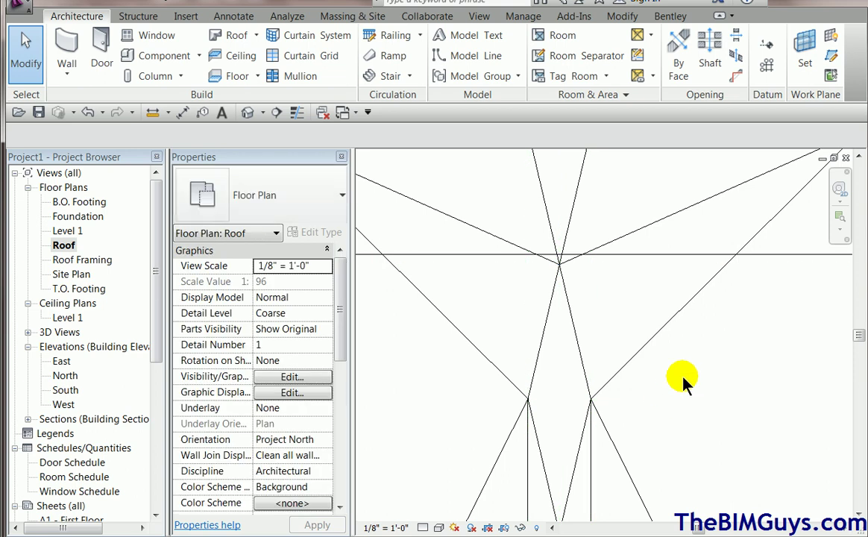
scroll(687, 380, down, 2)
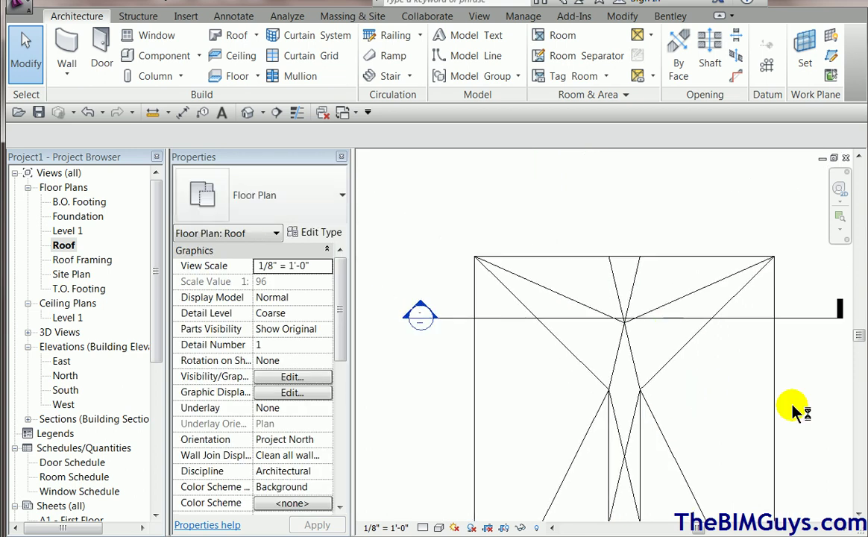
scroll(674, 375, up, 3)
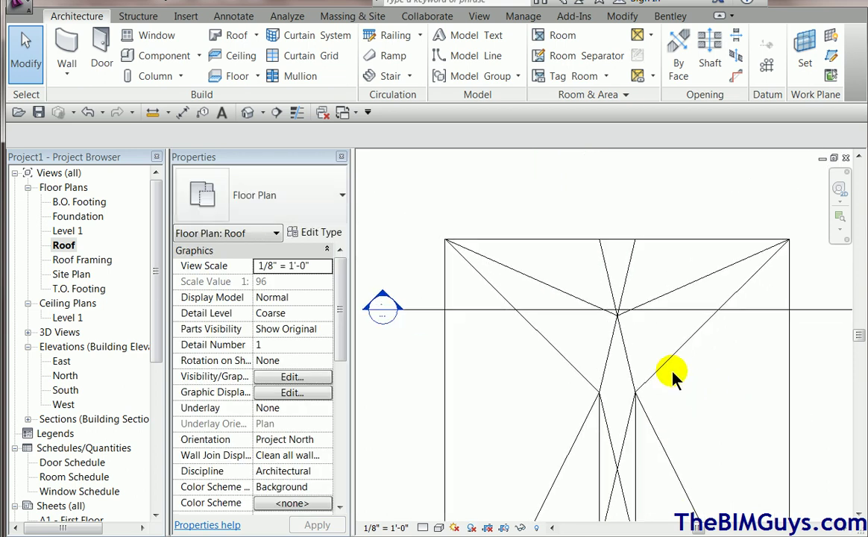
middle_drag(670, 374, 575, 519)
Step: Place a 13' - 3 3/4" spot elevation at a ridge intersection
click(233, 18)
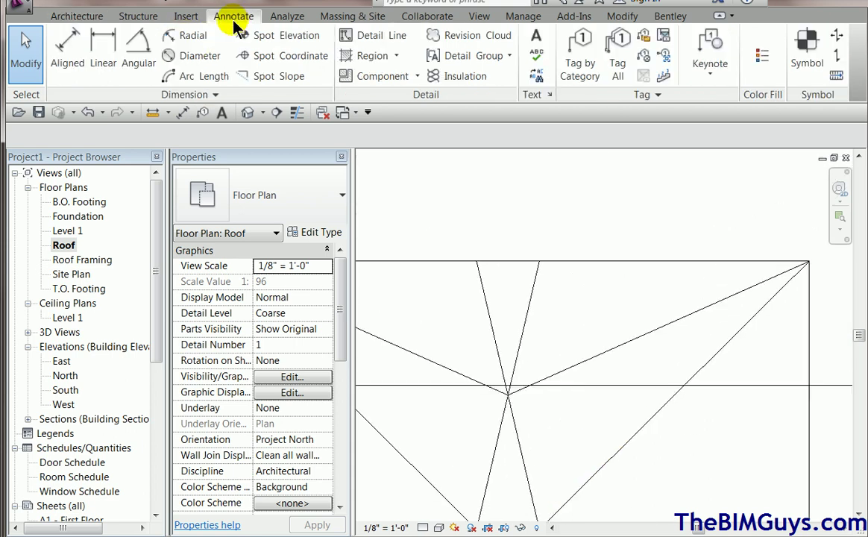
click(276, 36)
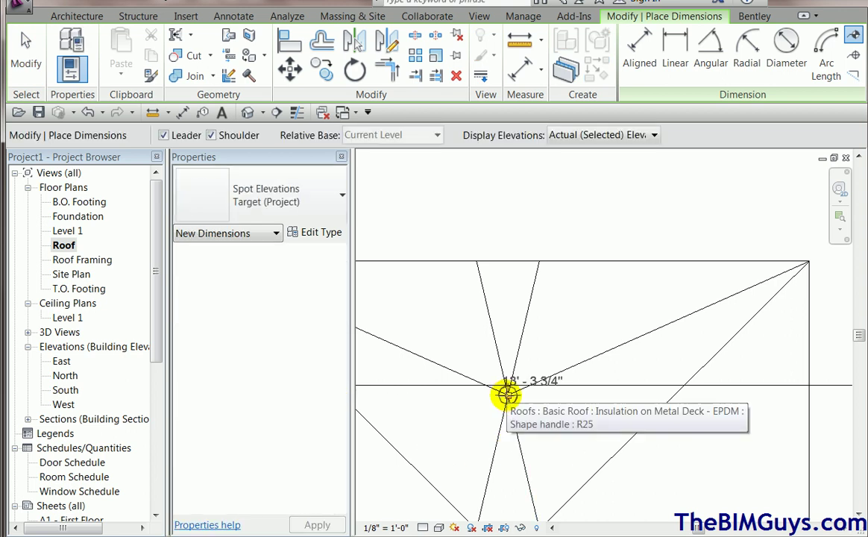
click(507, 393)
click(563, 320)
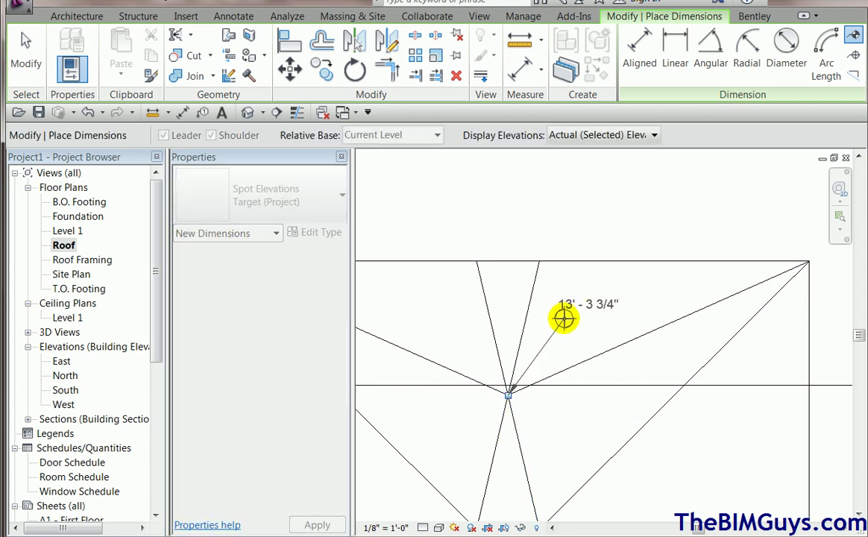
click(614, 321)
Step: Add a 13' - 4 1/4" spot elevation at the next intersection and exit the tool
middle_drag(606, 451, 639, 359)
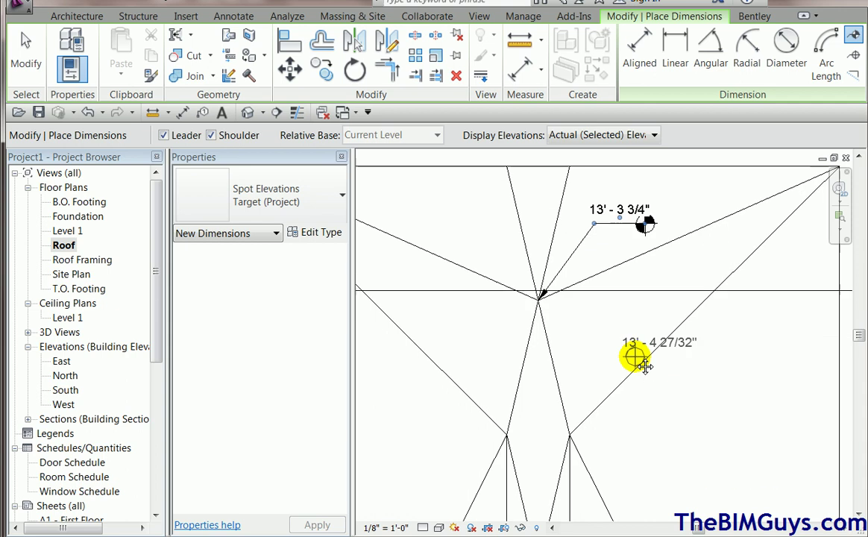
click(569, 433)
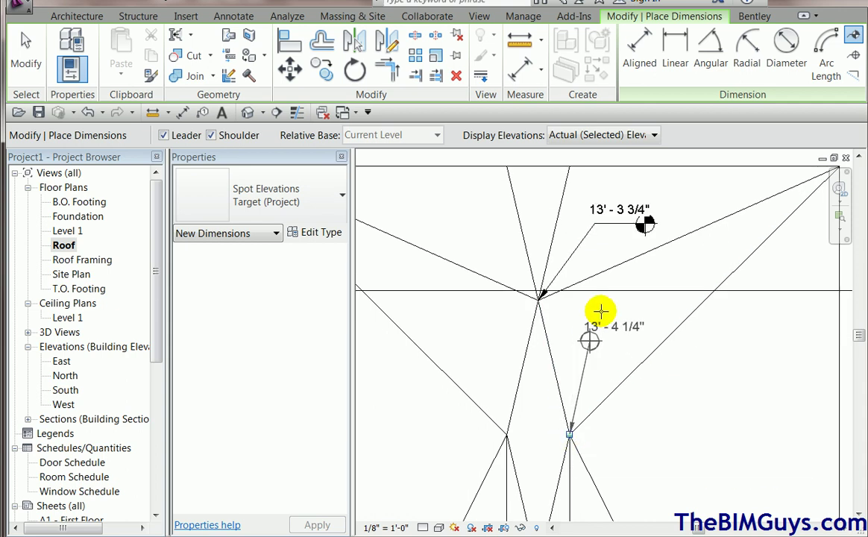
click(605, 325)
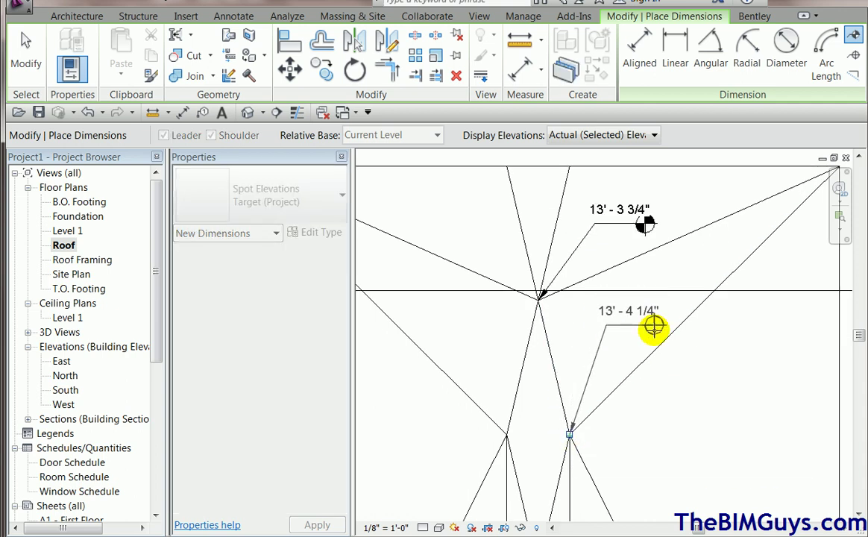
click(654, 326)
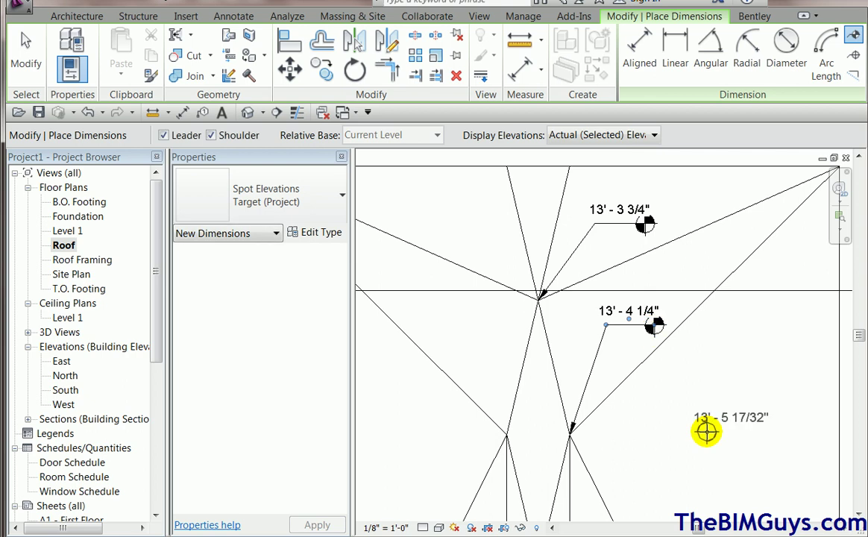
key(Escape)
key(Escape)
scroll(701, 421, down, 2)
middle_drag(695, 440, 697, 290)
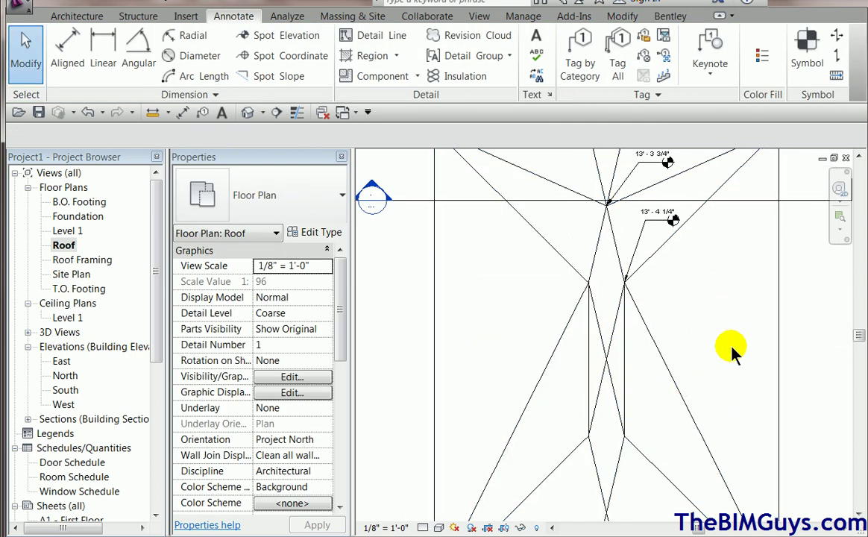
scroll(731, 354, down, 1)
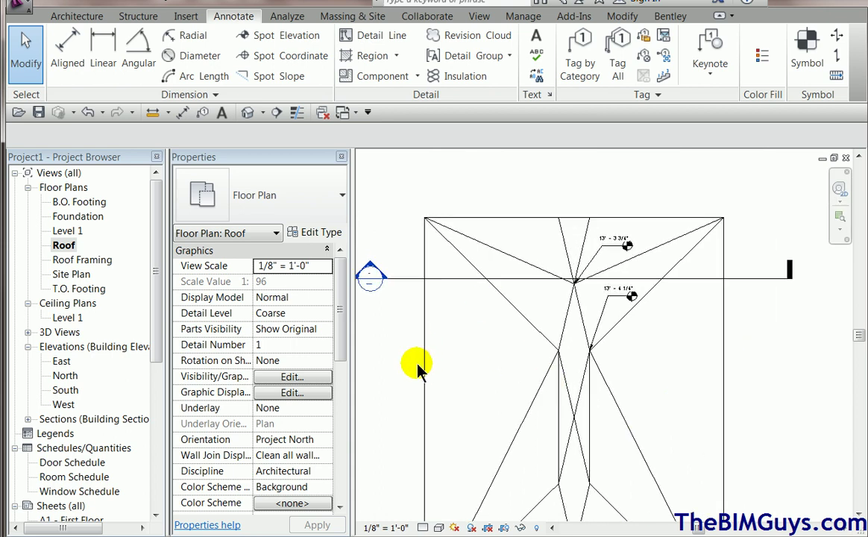
Step: Drag the building section line lower across the roof and open Section 1
click(530, 281)
drag(513, 282, 448, 317)
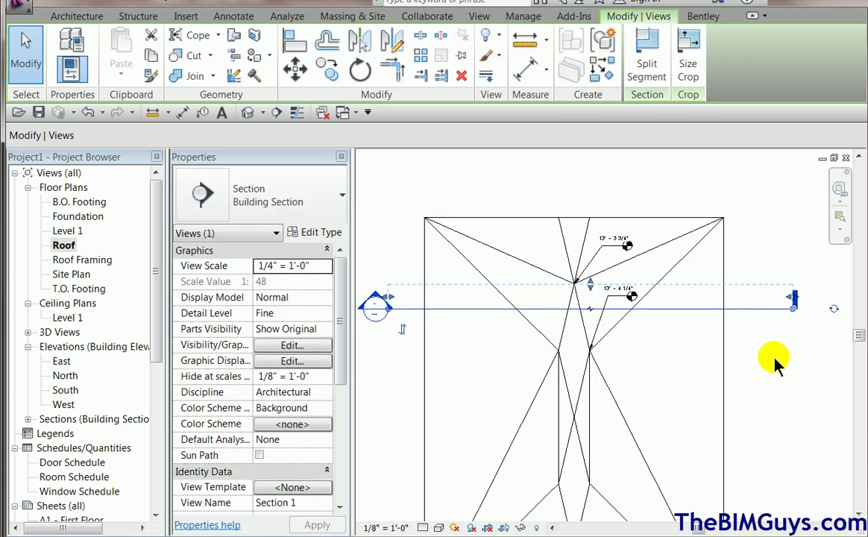
double_click(373, 303)
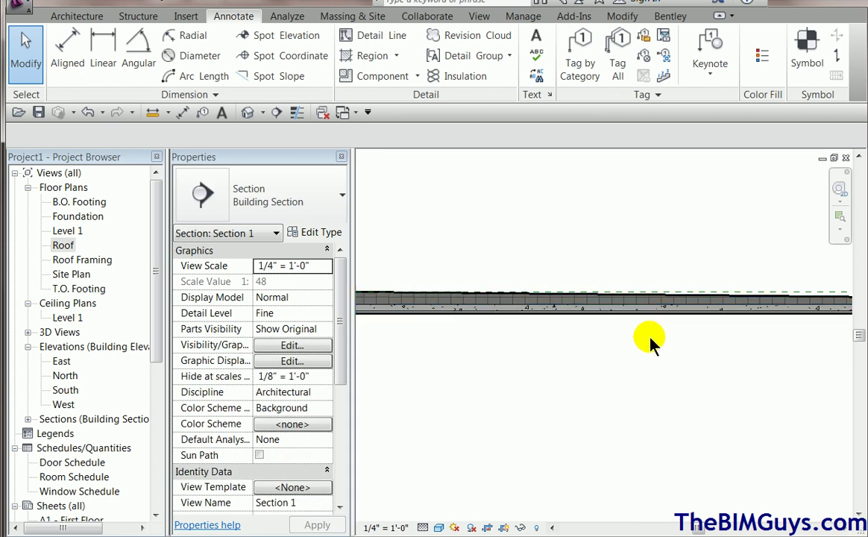
Step: Inspect the roof slab in Section 1, then return to Floor Plan: Roof
scroll(659, 359, down, 2)
scroll(420, 381, up, 2)
scroll(544, 333, up, 1)
scroll(563, 319, up, 2)
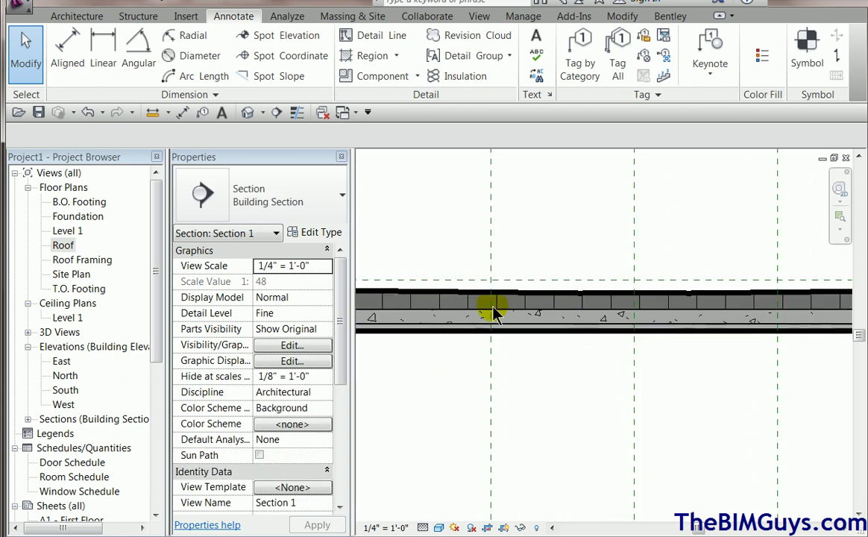
click(704, 317)
scroll(654, 421, down, 4)
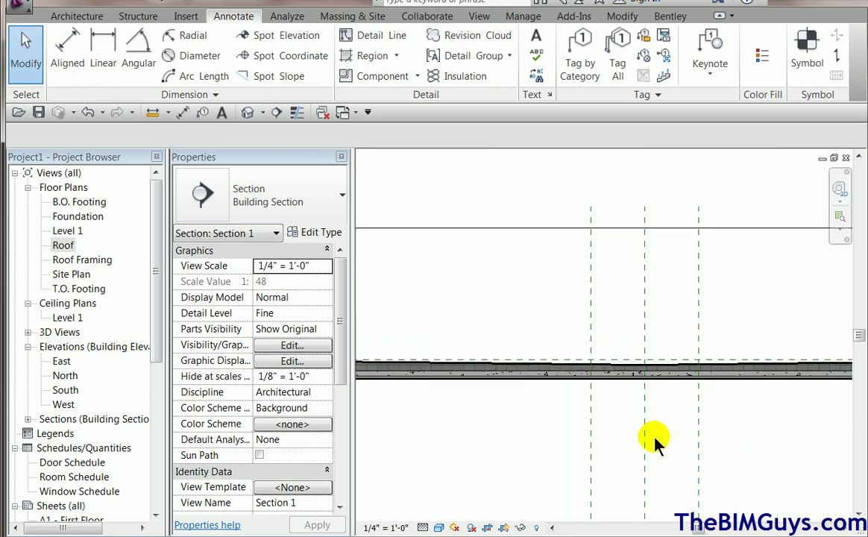
key(ctrl+Tab)
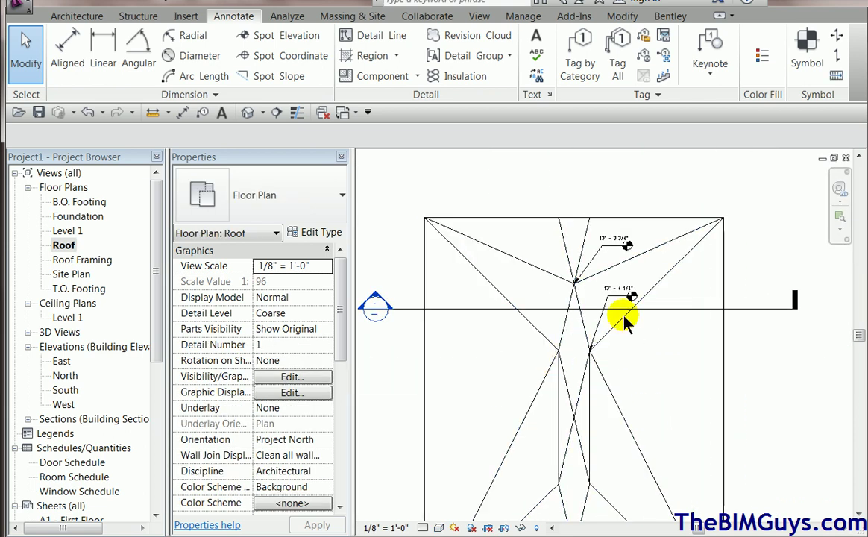
Step: Reveal hidden elements, unhide the Walls category in the Roof plan, then turn reveal off
click(566, 495)
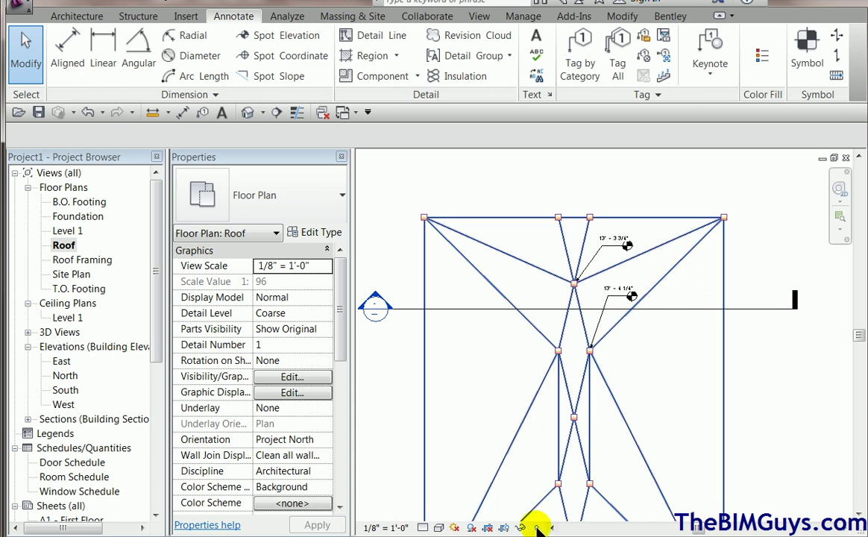
click(537, 527)
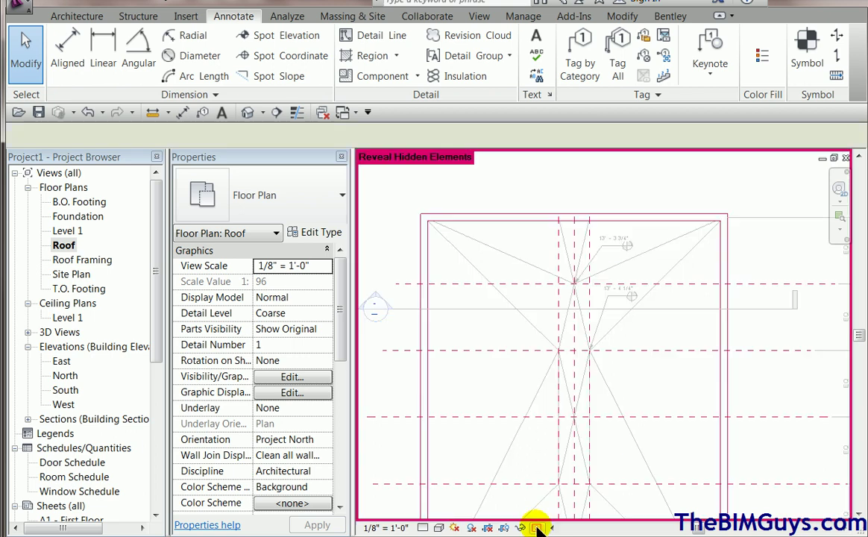
click(422, 389)
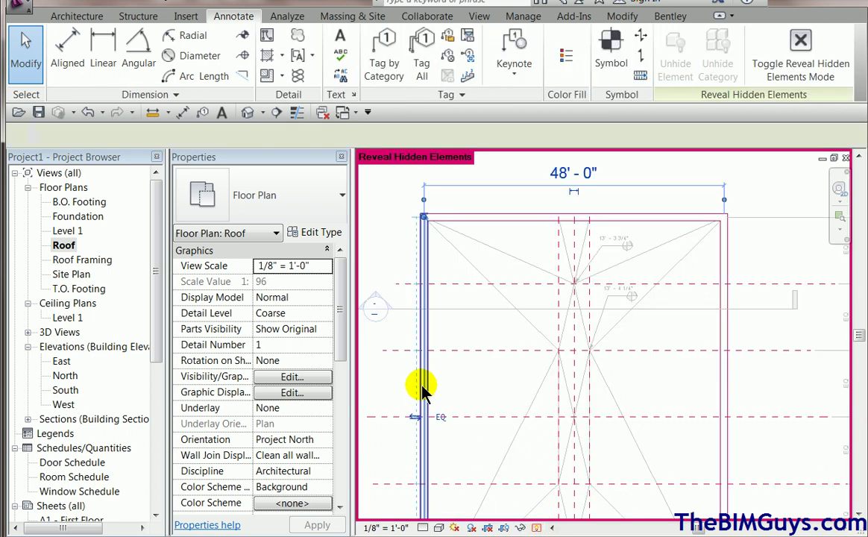
right_click(416, 389)
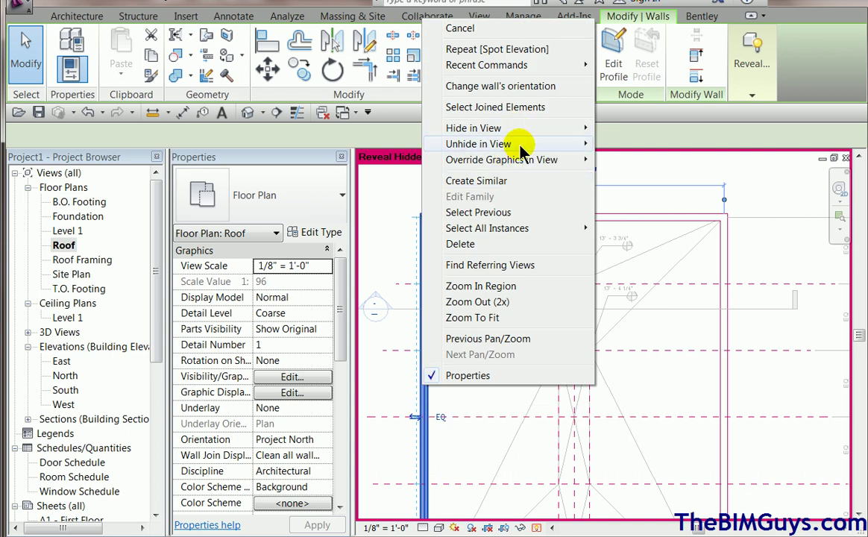
click(665, 161)
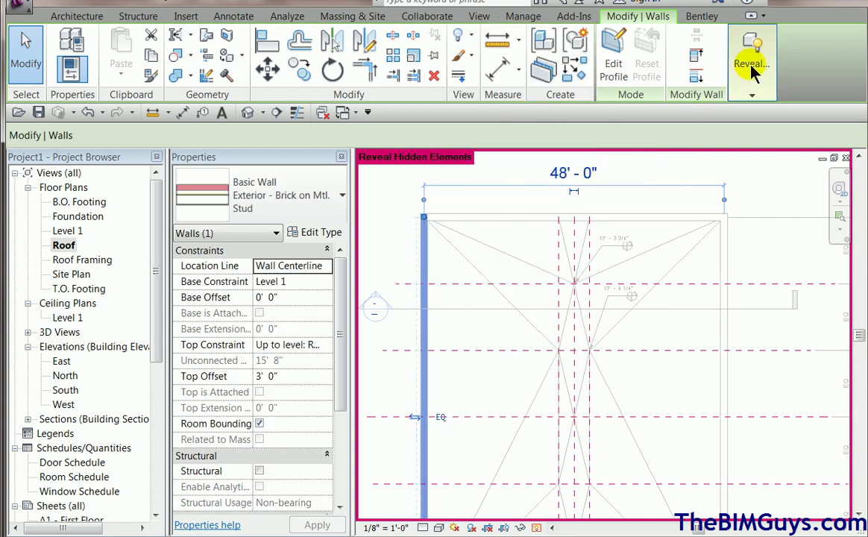
mouse_move(752, 72)
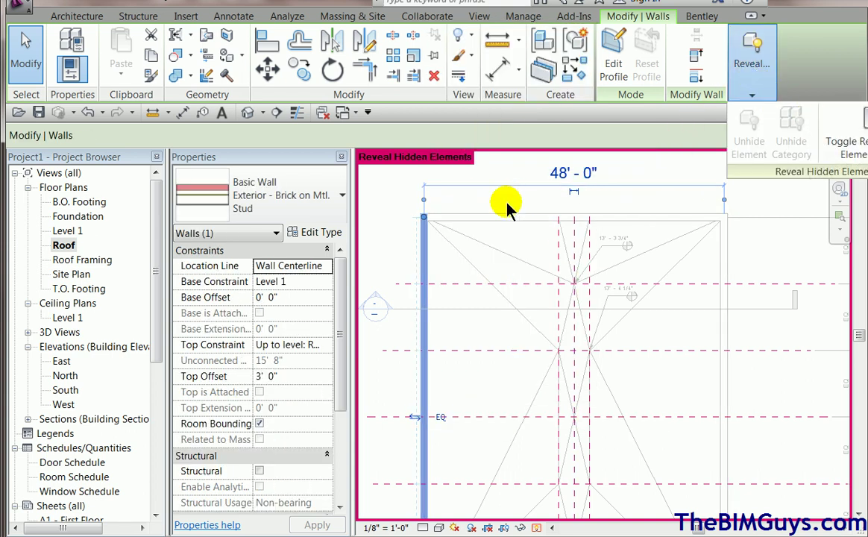
click(537, 527)
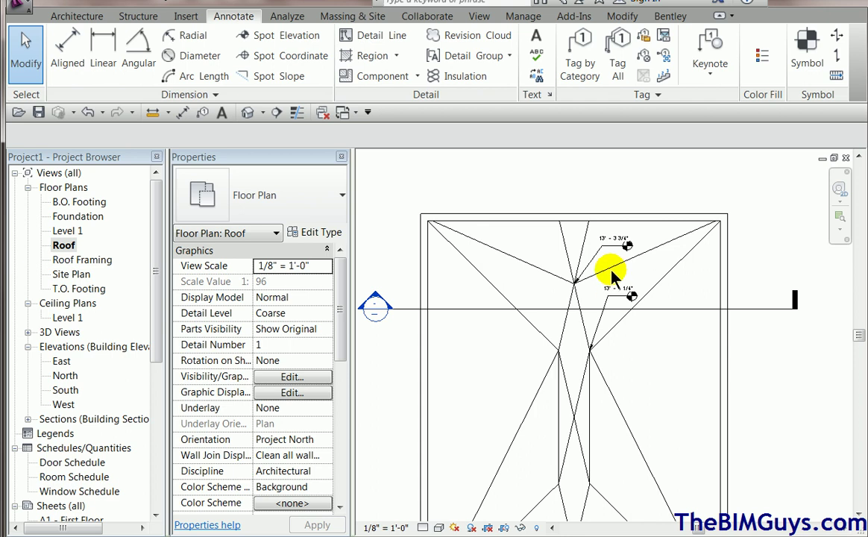
Step: Apply the Hidden Lines style to the two upper-corner diagonal roof split lines with Linework
click(623, 16)
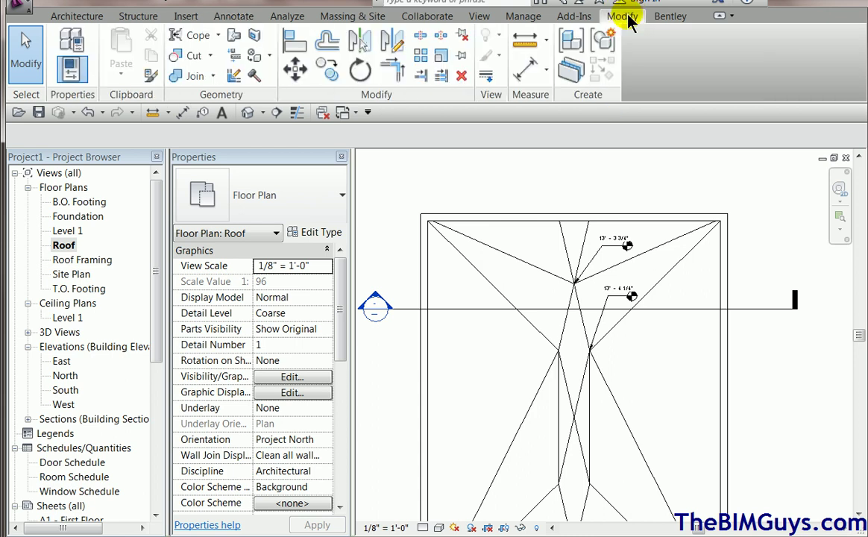
click(486, 77)
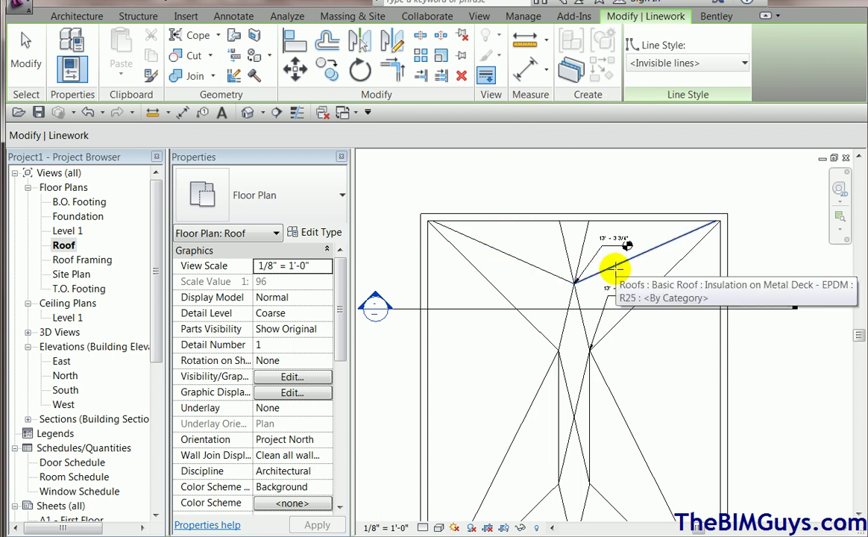
click(744, 64)
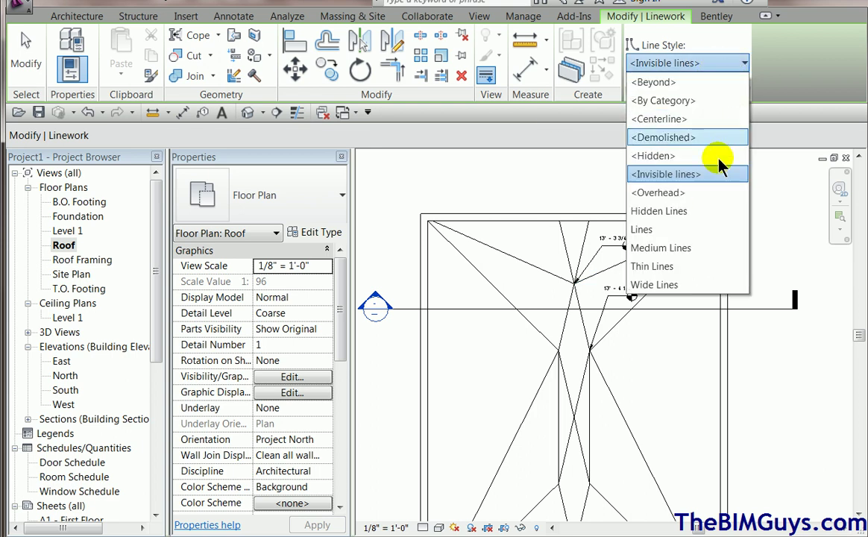
click(701, 211)
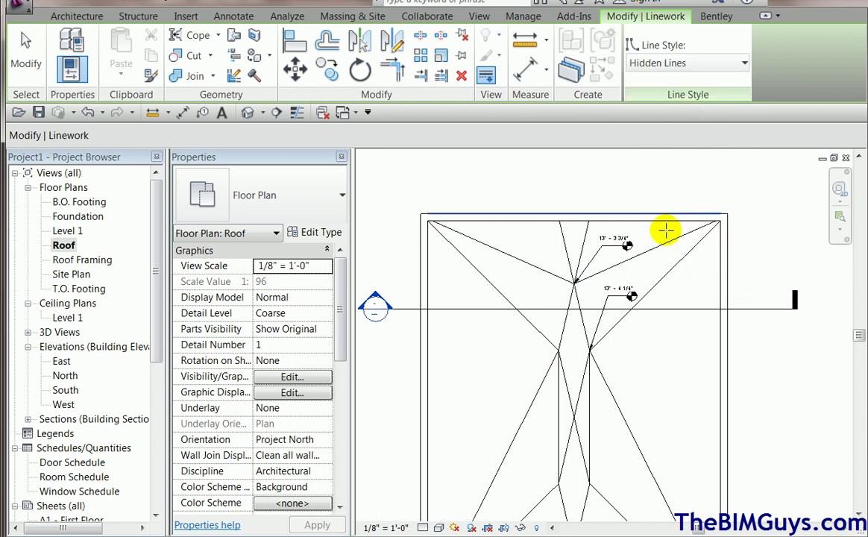
click(542, 268)
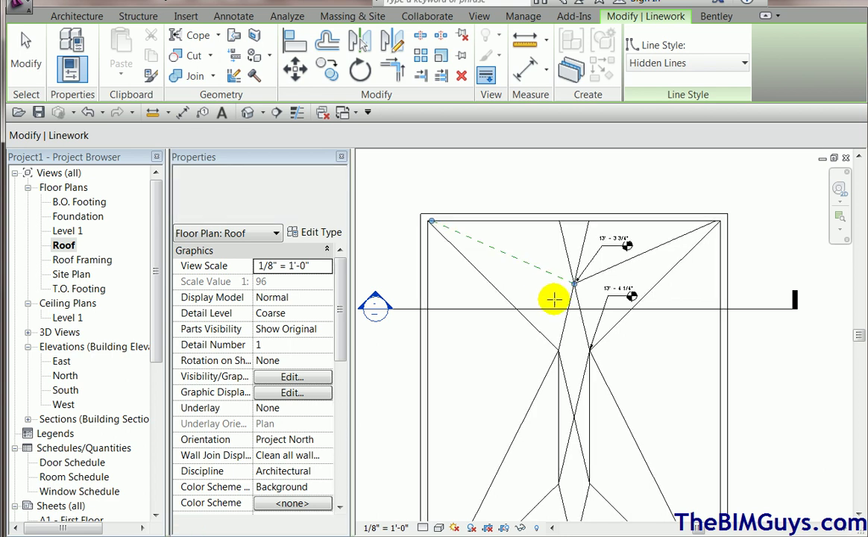
click(630, 258)
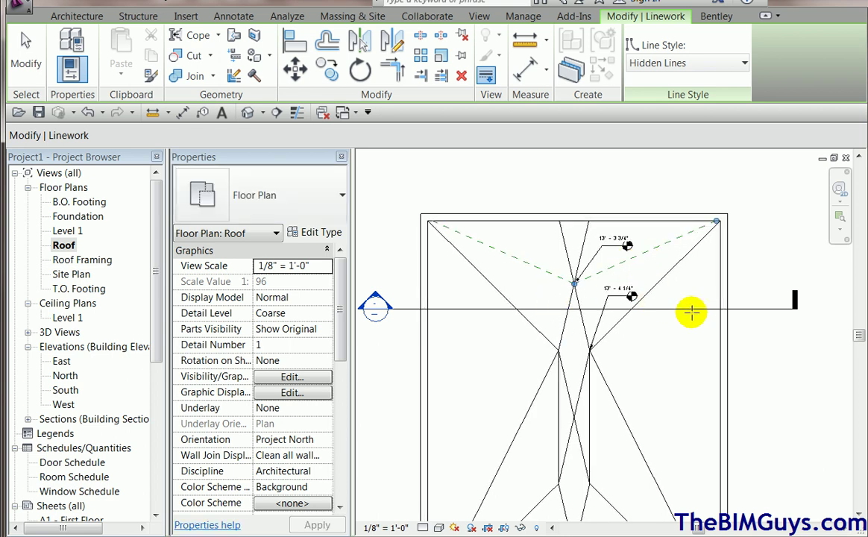
key(Escape)
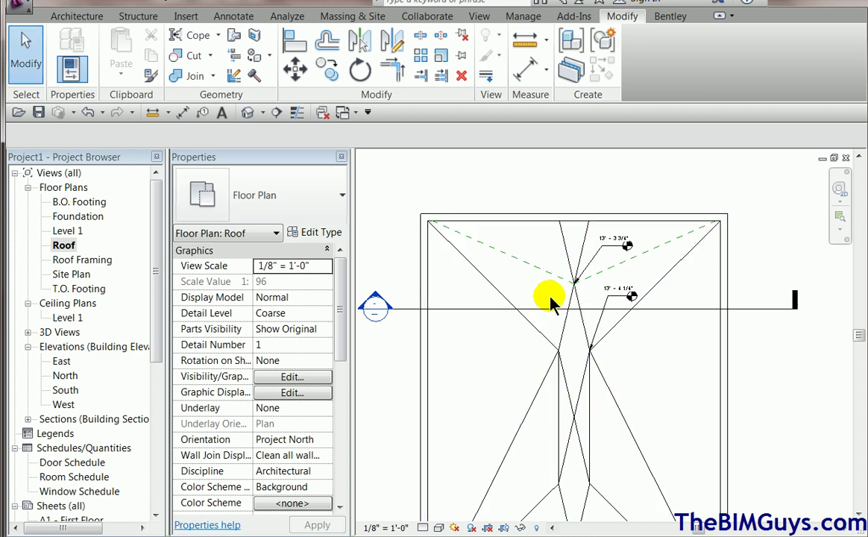
Step: Set the upper, diagonal and vertical roof split lines to <Invisible lines> with Linework
click(486, 82)
click(742, 64)
click(716, 174)
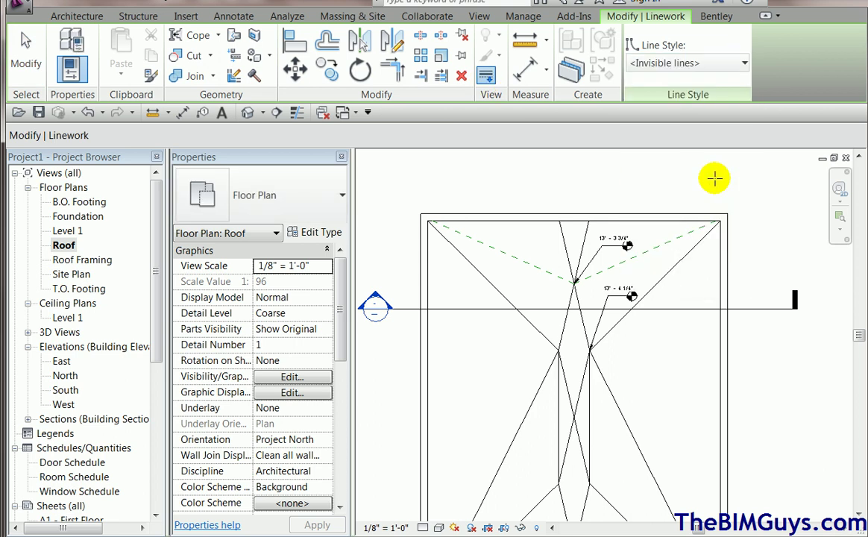
click(519, 258)
click(638, 258)
click(540, 335)
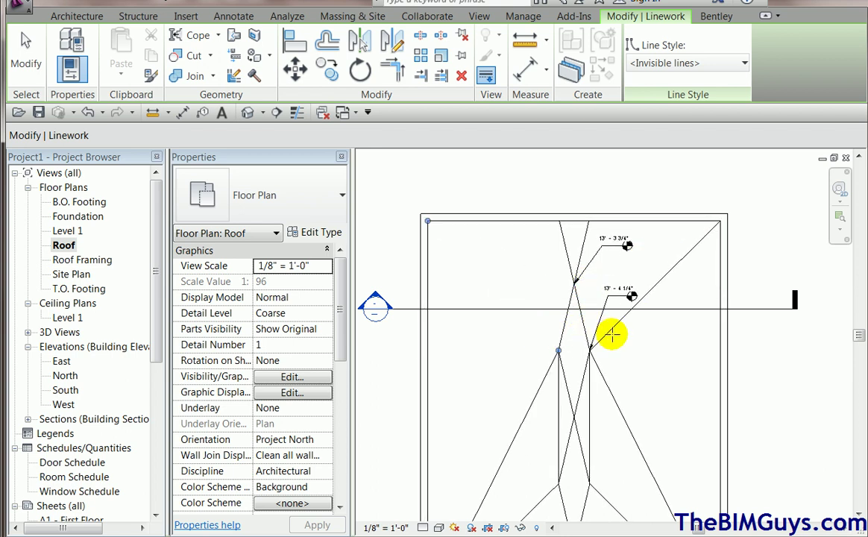
click(608, 331)
click(614, 401)
click(531, 410)
click(560, 408)
Step: Make the two bottom diagonal split lines invisible at the roof's lower end
scroll(587, 412, down, 1)
middle_drag(623, 439, 616, 287)
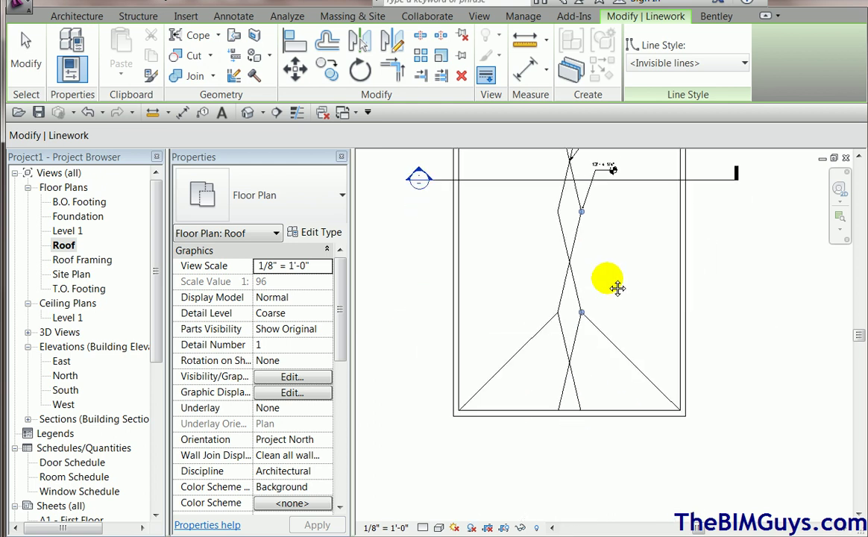
click(559, 374)
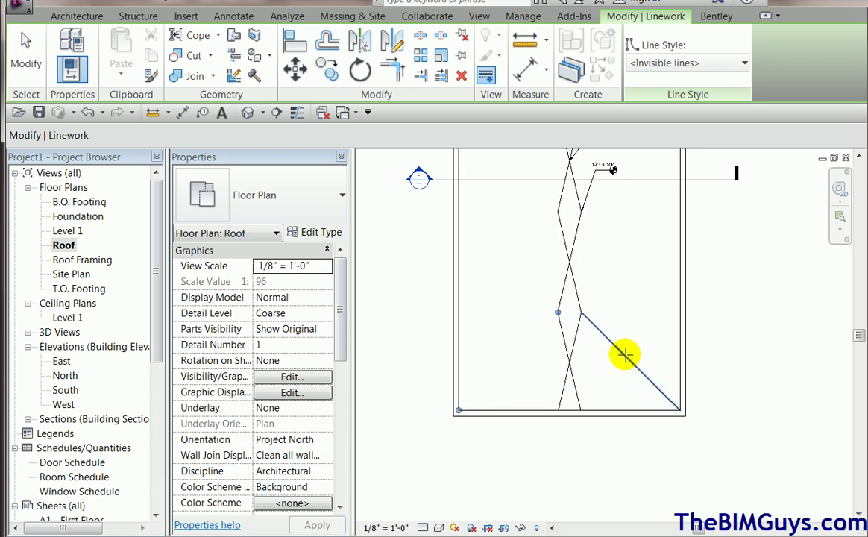
click(624, 353)
scroll(595, 363, up, 5)
middle_drag(634, 402, 641, 498)
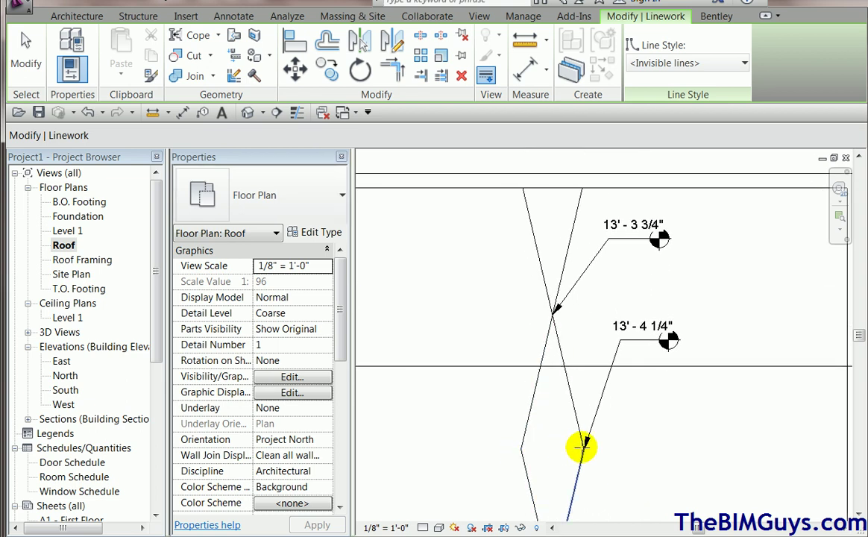
key(Escape)
Step: Add a split line joining the central diamond's left and right vertices, then view the whole roof
scroll(645, 463, down, 1)
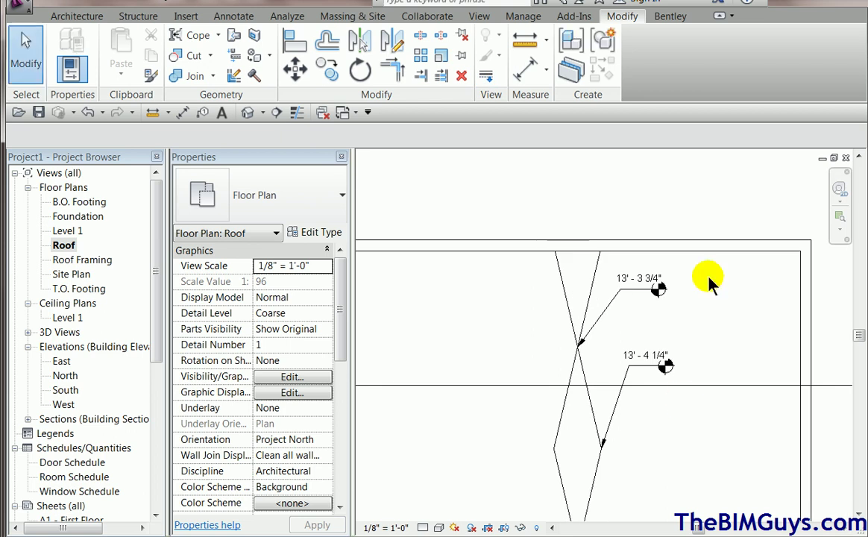
click(750, 339)
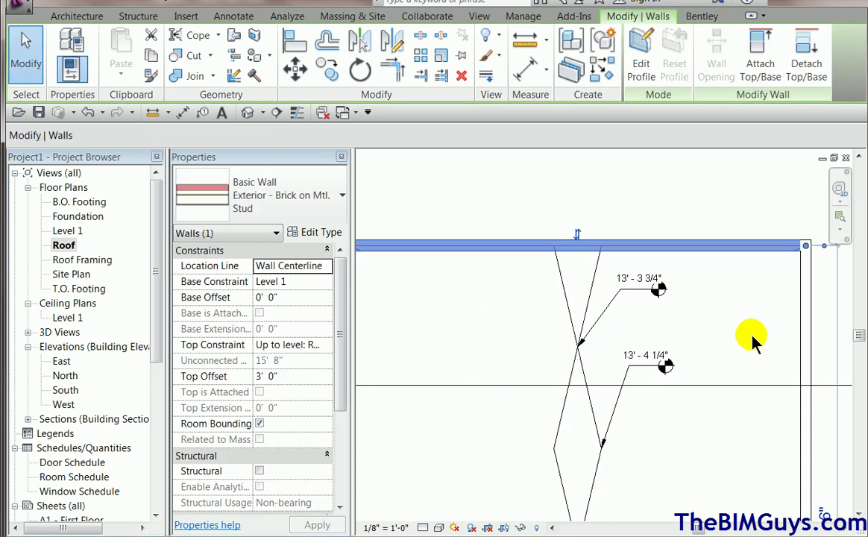
click(732, 316)
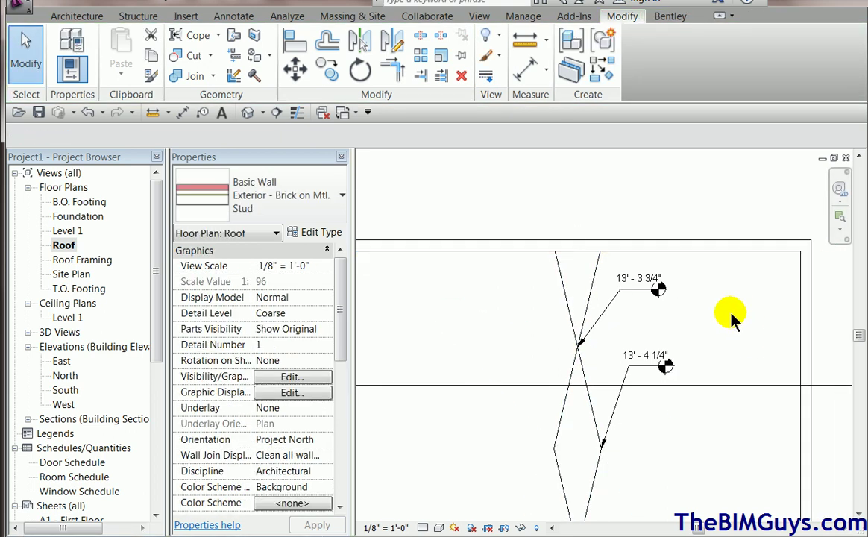
click(586, 282)
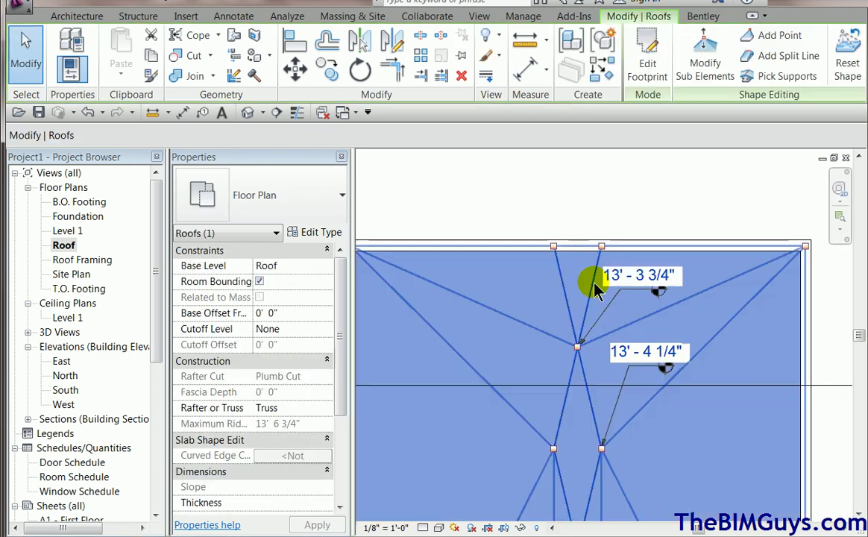
click(747, 55)
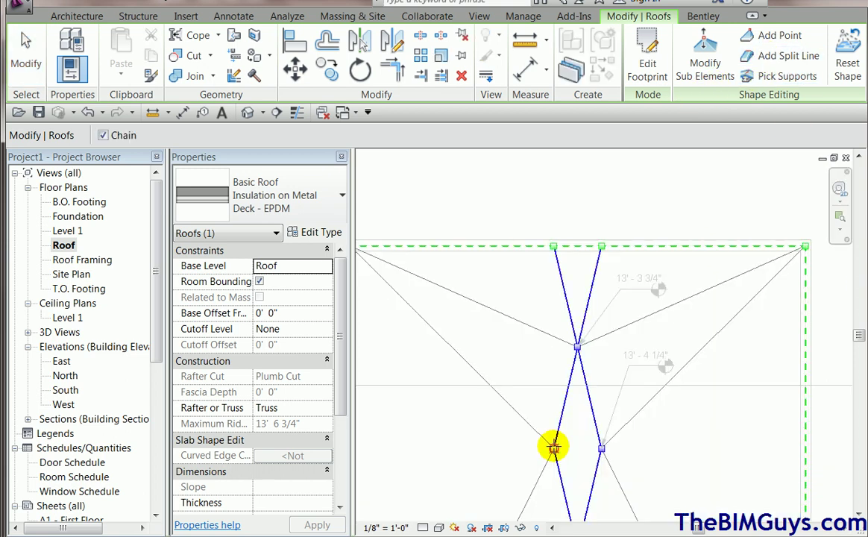
click(553, 447)
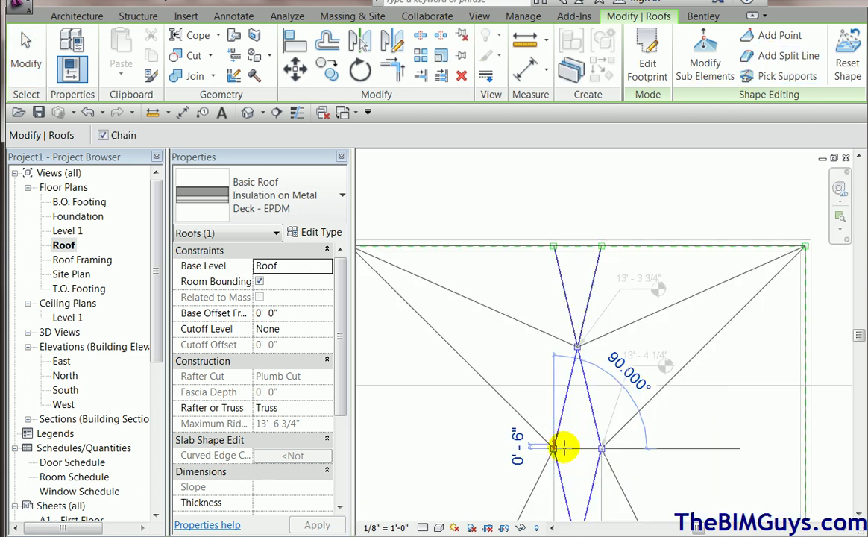
click(602, 448)
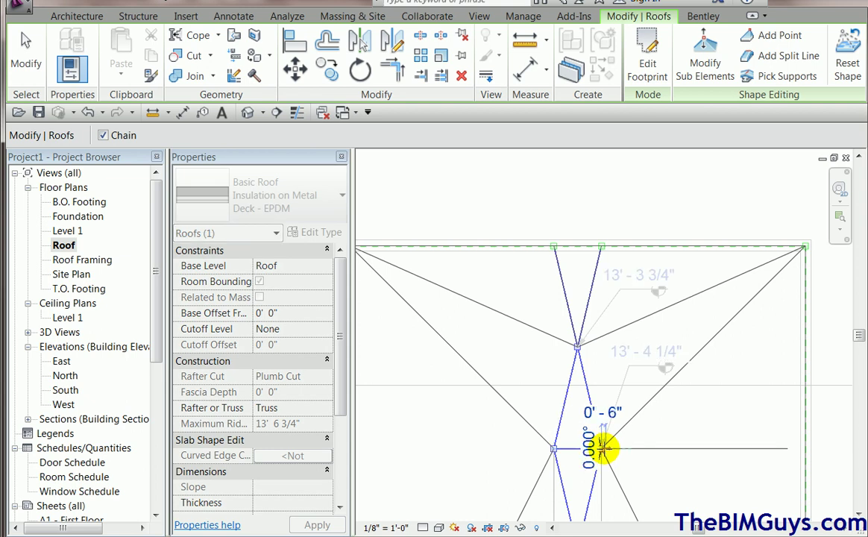
key(Escape)
key(Escape)
scroll(684, 456, down, 2)
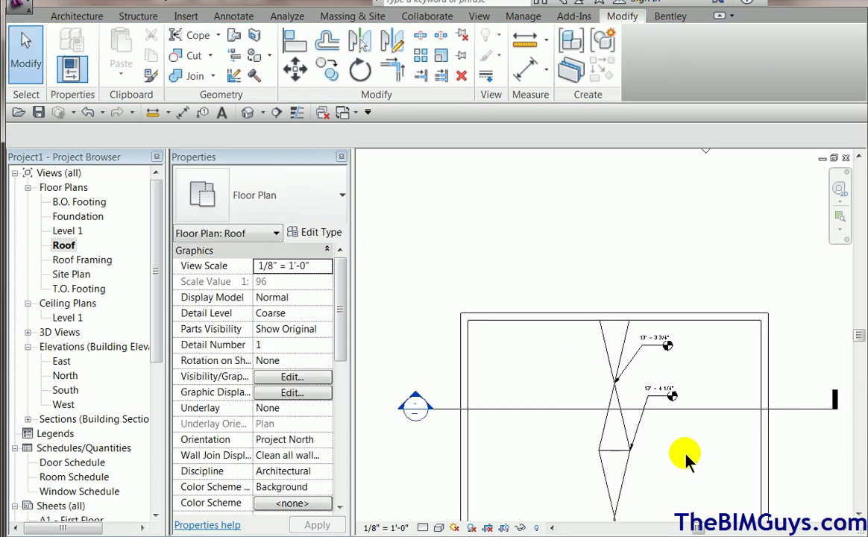
middle_drag(682, 452, 612, 331)
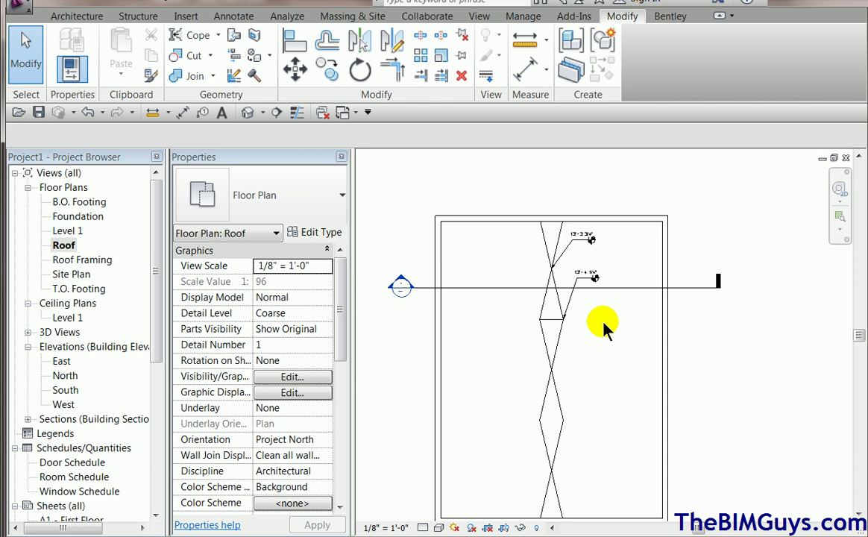
middle_drag(604, 397, 612, 349)
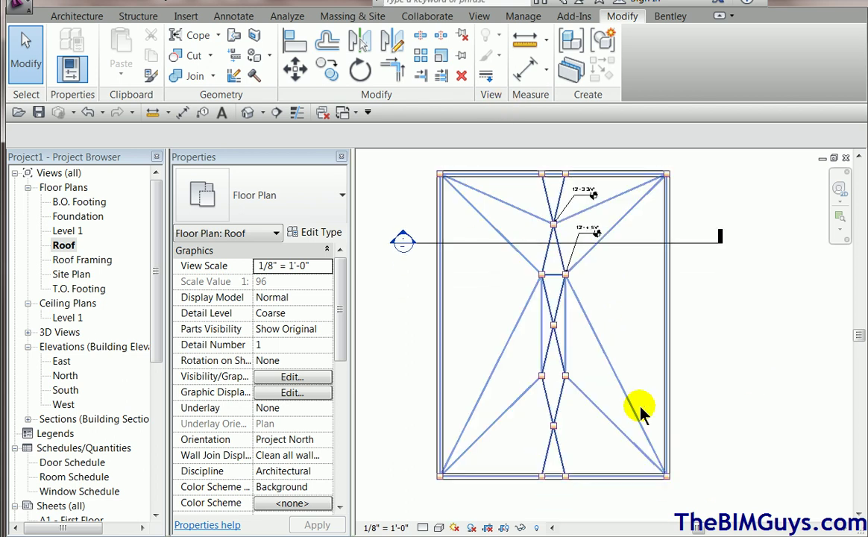
Step: Switch to the Default 3D View and frame the whole roof
click(251, 114)
scroll(555, 398, down, 3)
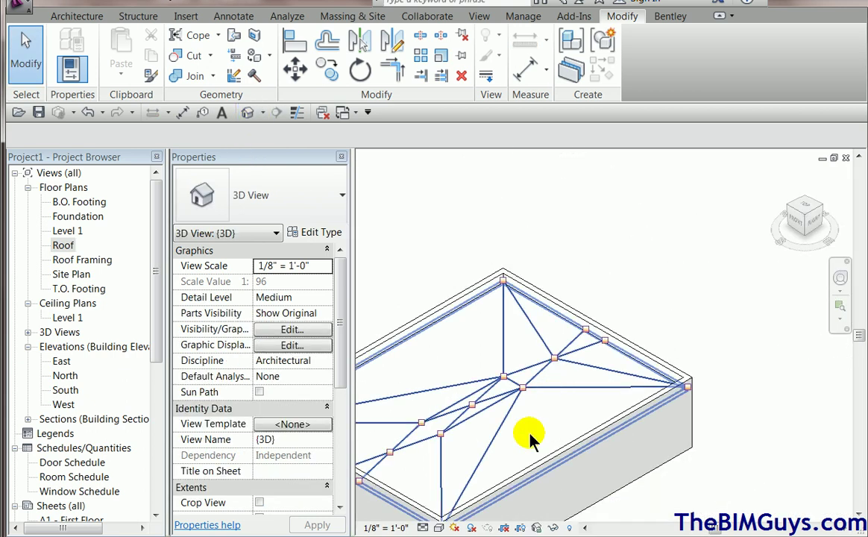
middle_drag(527, 436, 567, 378)
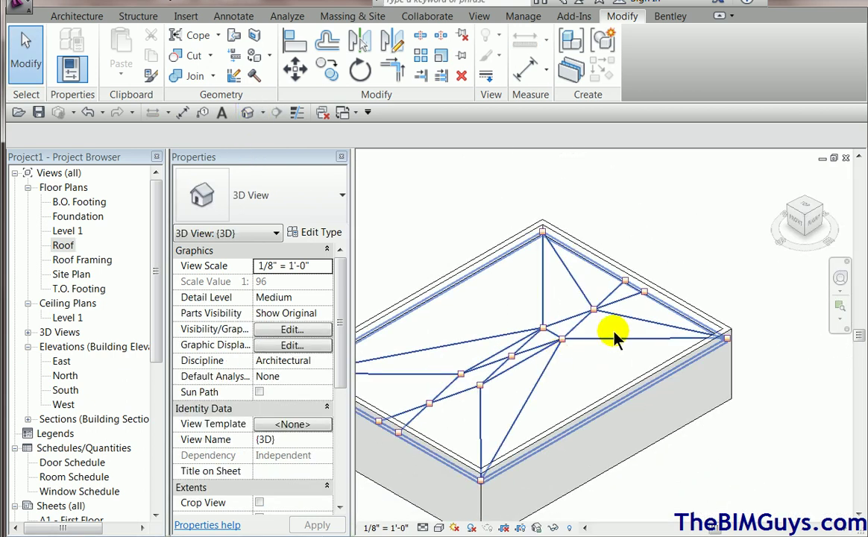
click(602, 361)
key(Escape)
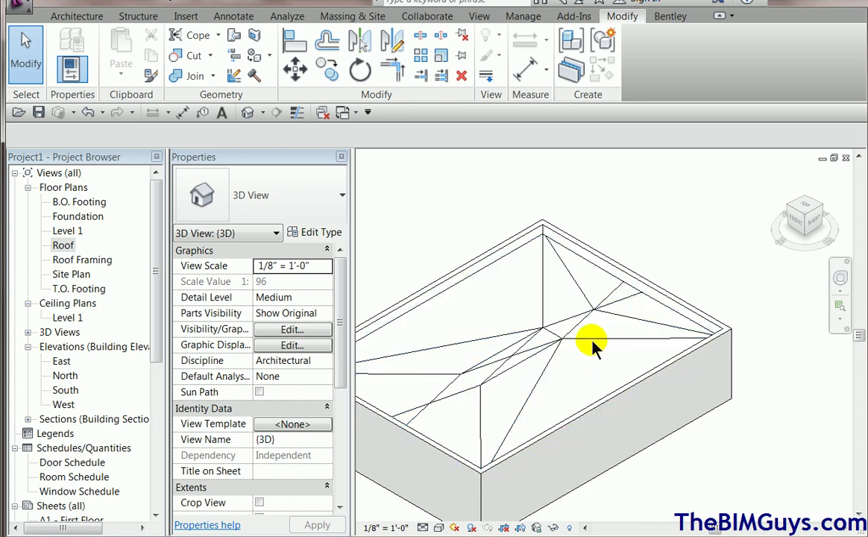
Step: Make the upper roof edge, vertical split edge and right horizontal split edge invisible
click(485, 78)
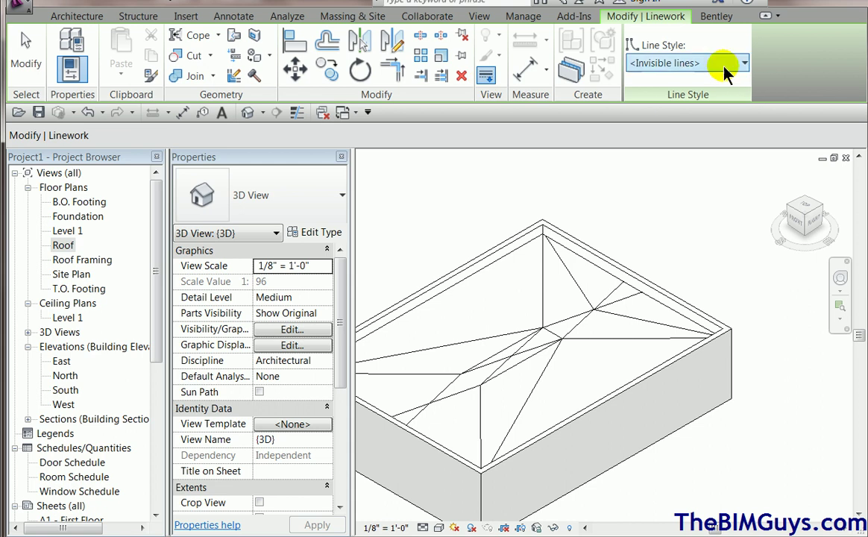
click(575, 281)
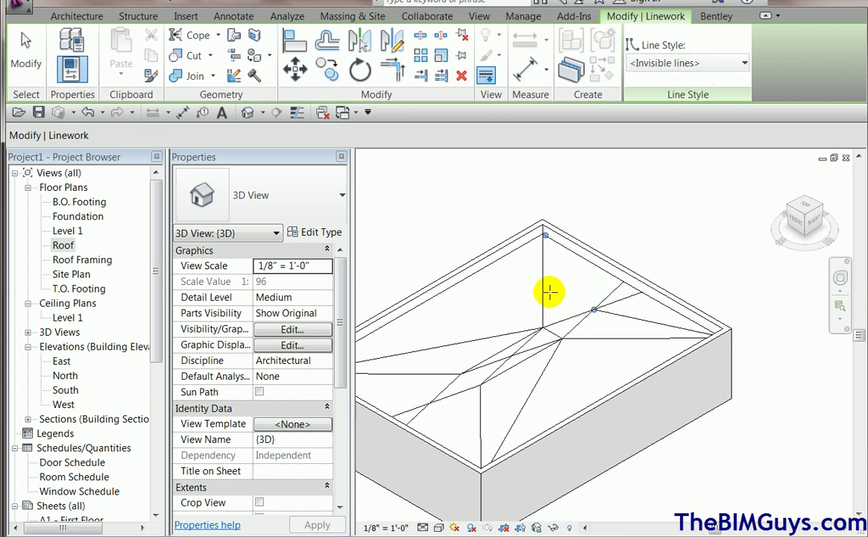
click(542, 293)
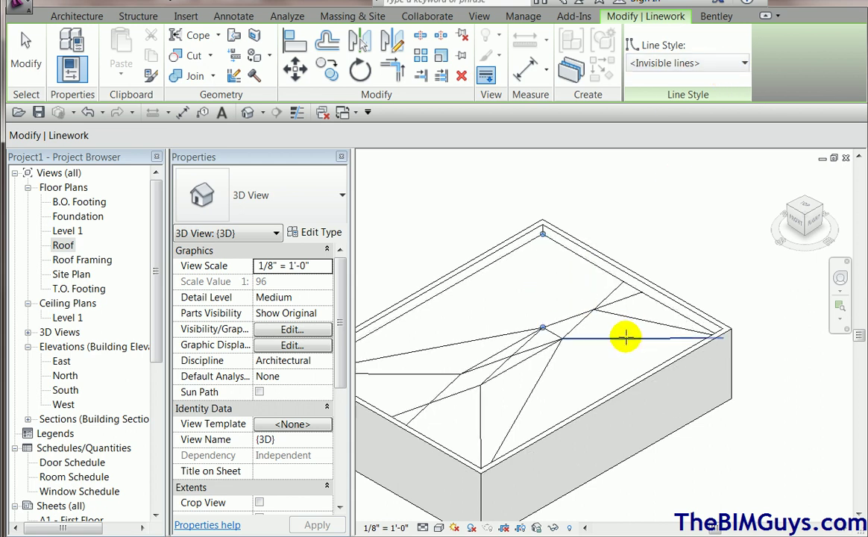
click(626, 337)
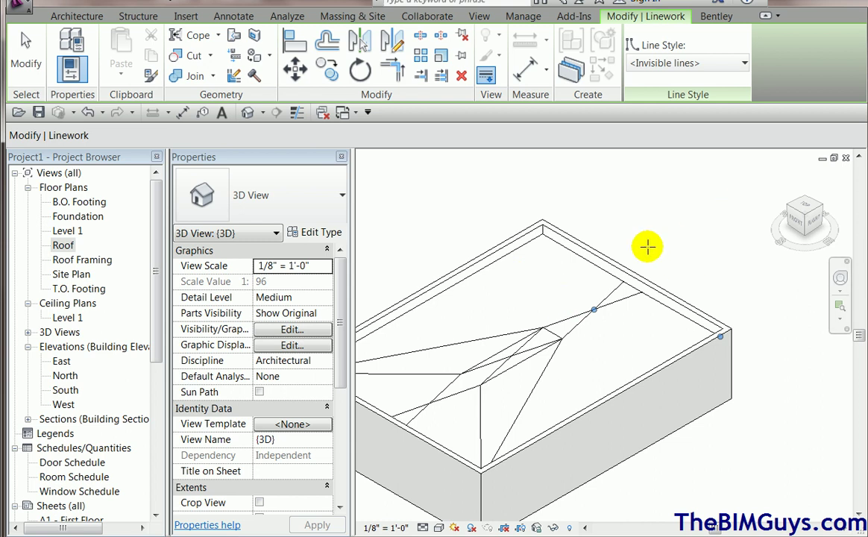
key(Escape)
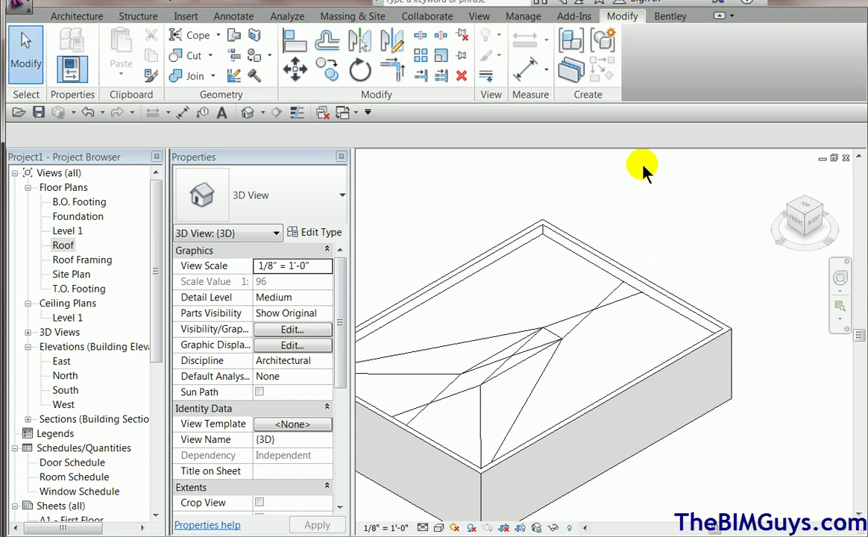
Step: In Visibility/Graphics (VG), uncheck all six Roofs subcategories, then Apply and OK
key(v)
key(g)
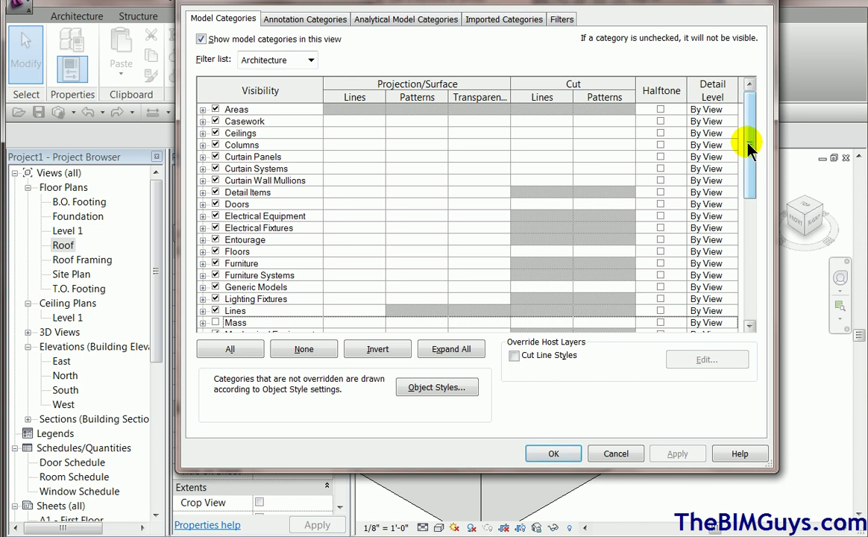
drag(750, 167, 751, 300)
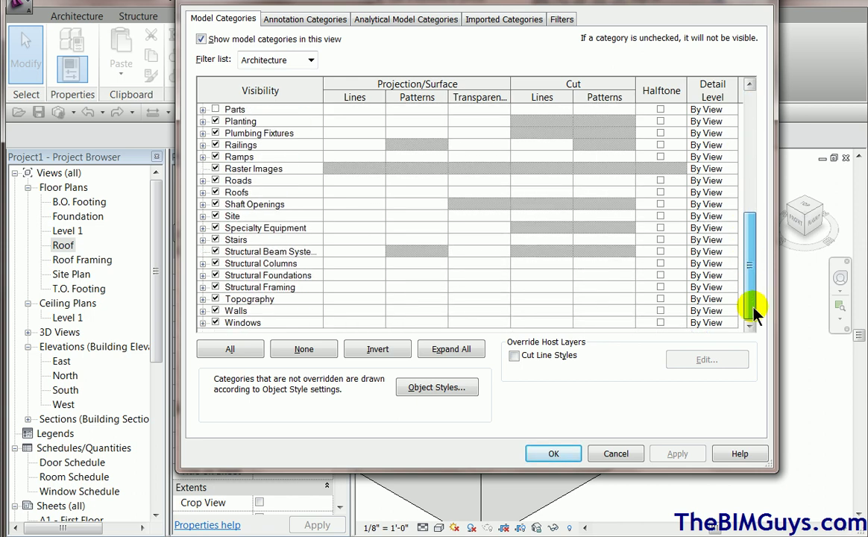
click(202, 192)
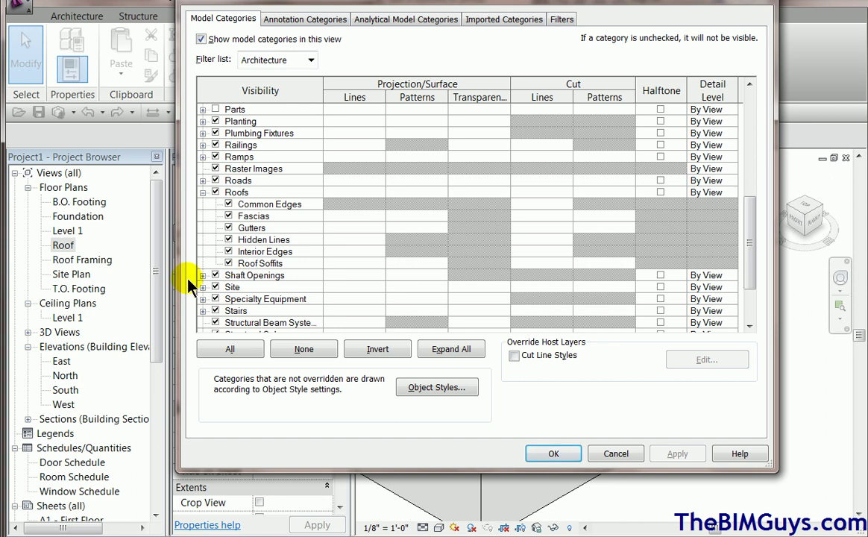
click(228, 263)
click(228, 251)
click(228, 239)
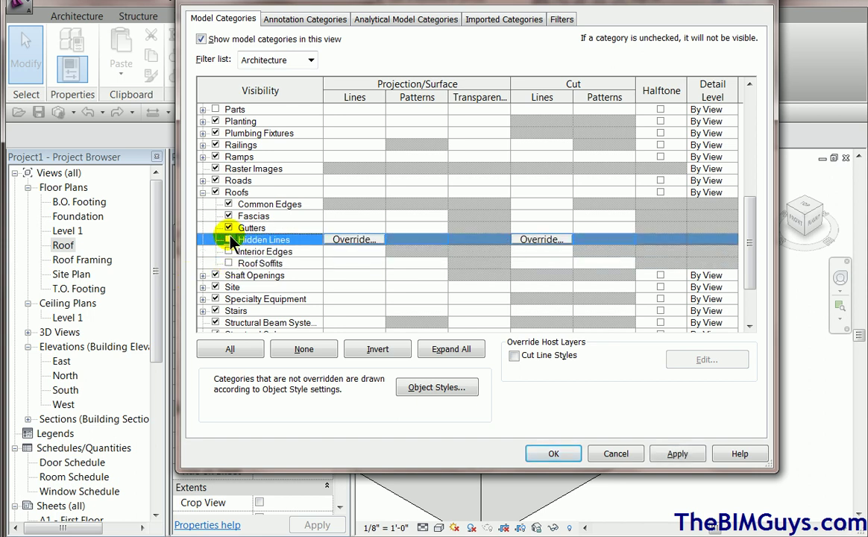
click(228, 228)
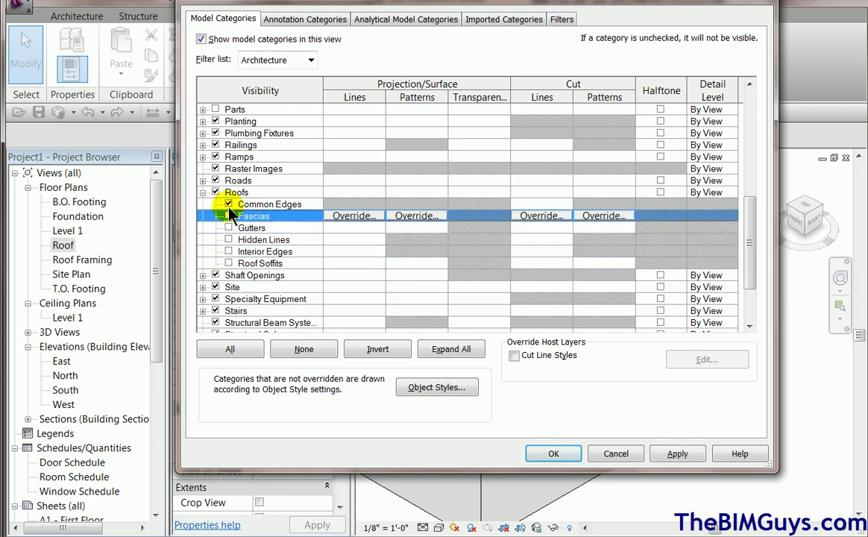
click(229, 204)
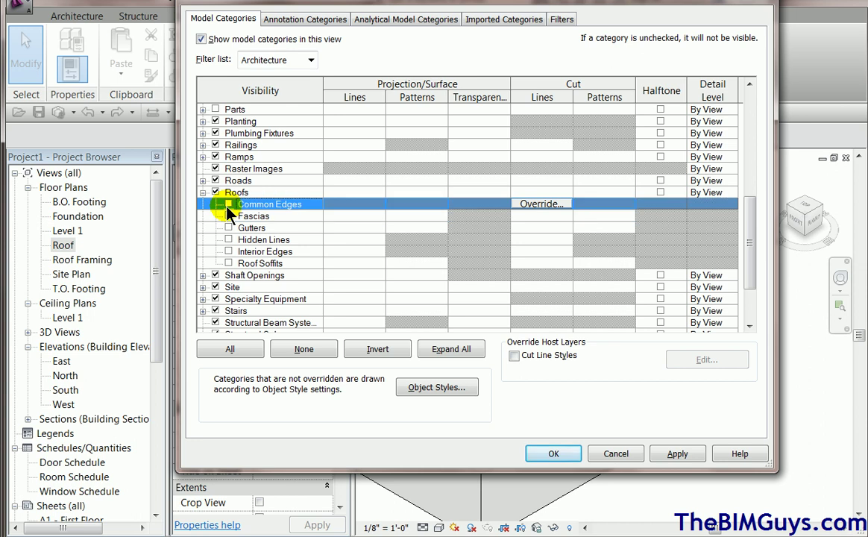
click(671, 455)
click(553, 453)
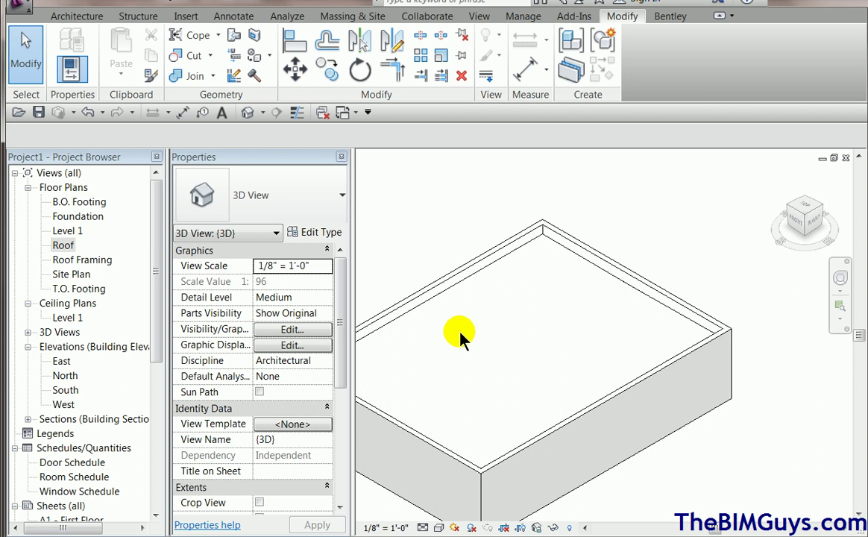
Step: Re-check Common Edges, Fascias, Gutters, Hidden Lines, Interior Edges and Roof Soffits under Roofs
mouse_move(460, 336)
shift+middle_down()
mouse_move(509, 243)
mouse_move(472, 345)
mouse_move(413, 337)
mouse_move(482, 337)
mouse_move(464, 334)
shift+middle_up()
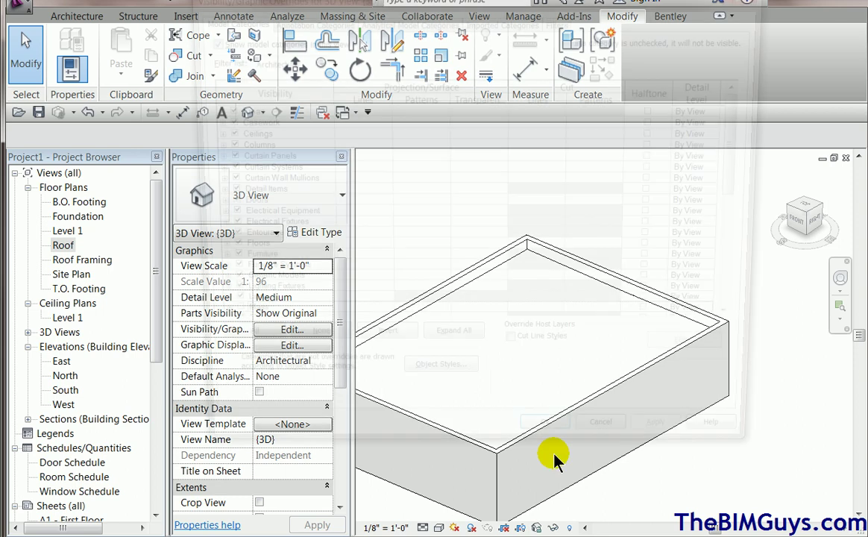
key(v)
key(v)
drag(747, 140, 713, 343)
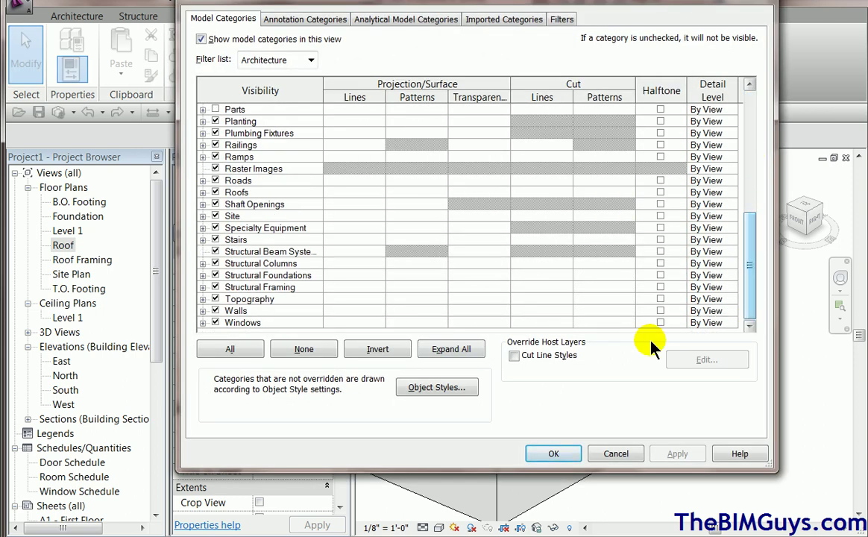
click(215, 192)
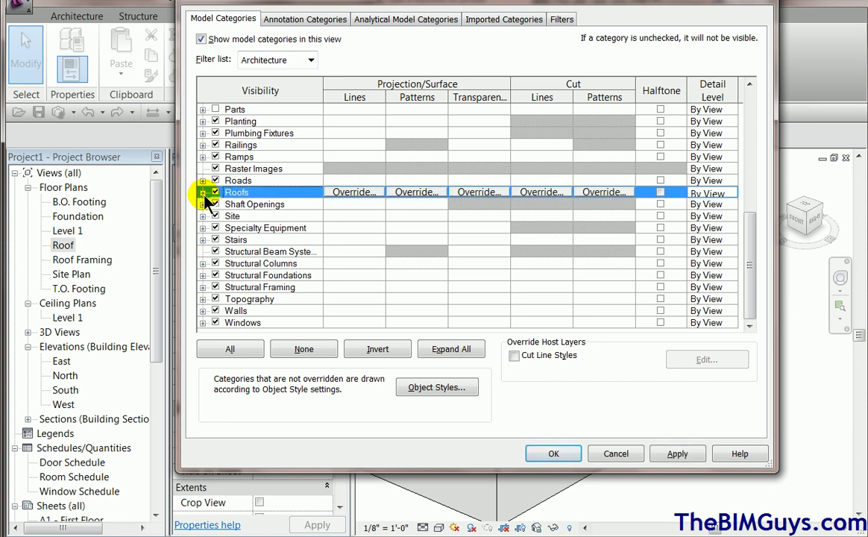
click(203, 192)
click(228, 204)
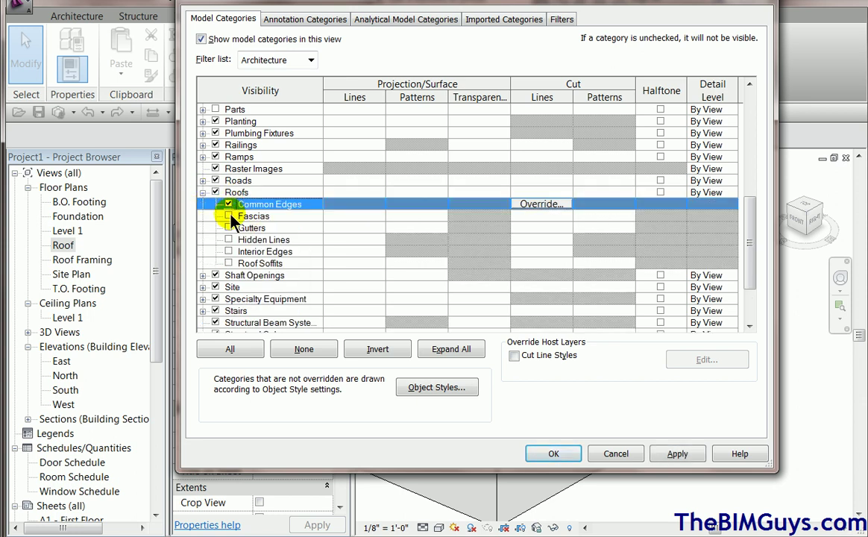
click(228, 216)
click(228, 227)
click(228, 240)
click(228, 251)
click(228, 263)
click(554, 454)
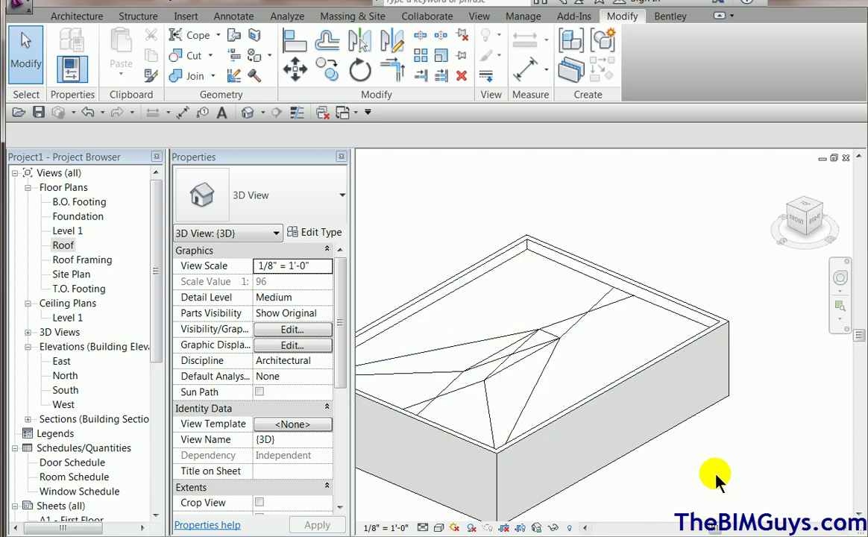
mouse_move(716, 474)
shift+middle_down()
mouse_move(781, 472)
mouse_move(672, 453)
mouse_move(714, 481)
shift+middle_up()
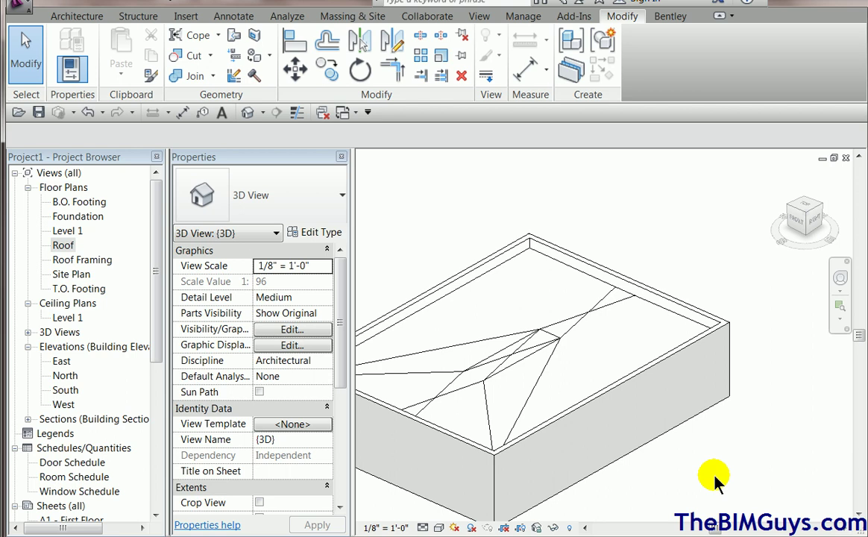
middle_drag(714, 481, 790, 444)
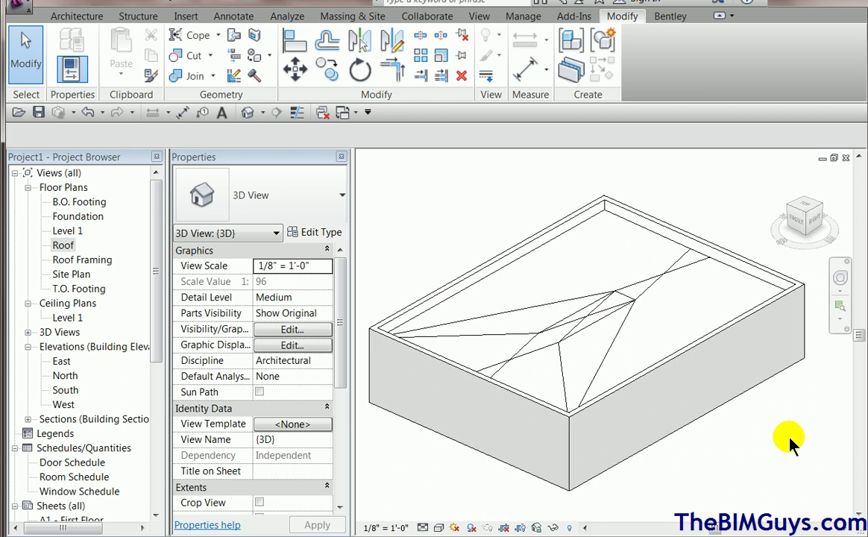